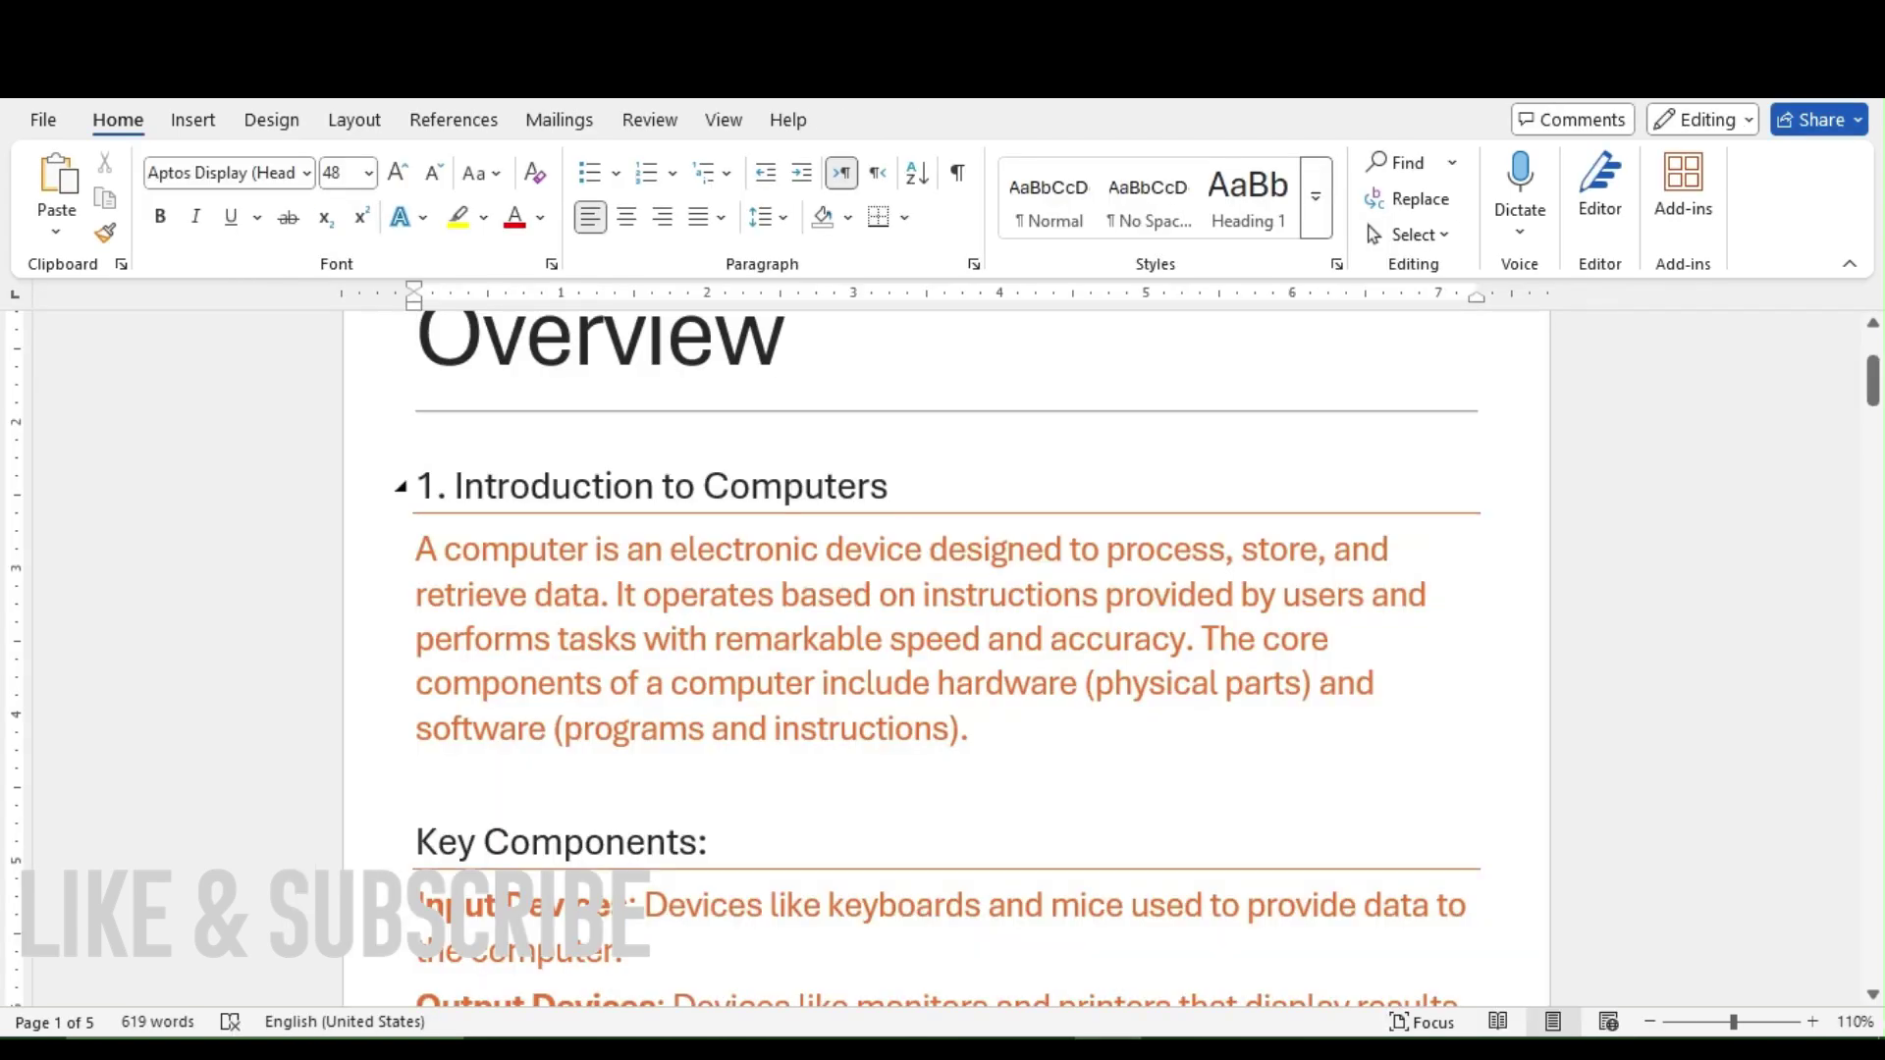
- Look through the Computer Overview document from the chapter title to section 5, Applications of Computers, examining the heading formatting
{"action": "scroll", "coordinate": [946, 658], "scroll_direction": "up", "scroll_amount": 3}
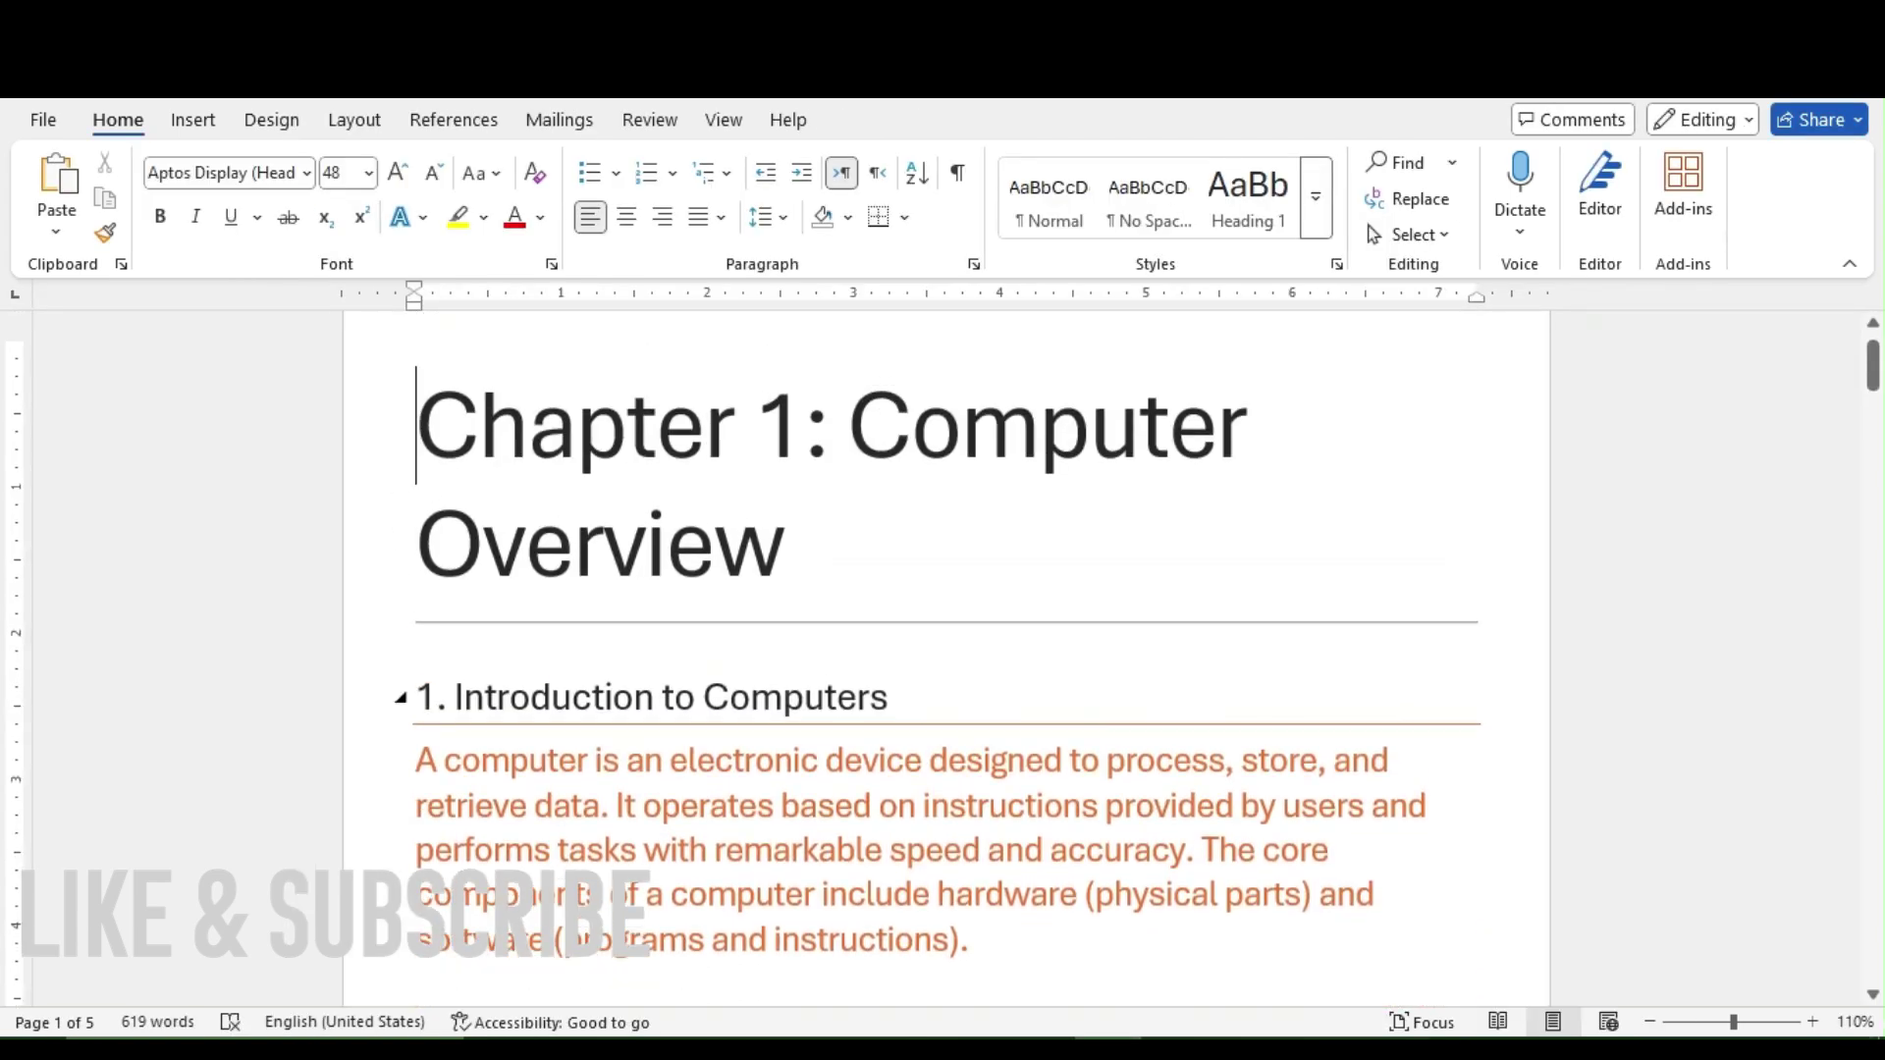
{"action": "scroll", "coordinate": [945, 657], "scroll_direction": "down", "scroll_amount": 3}
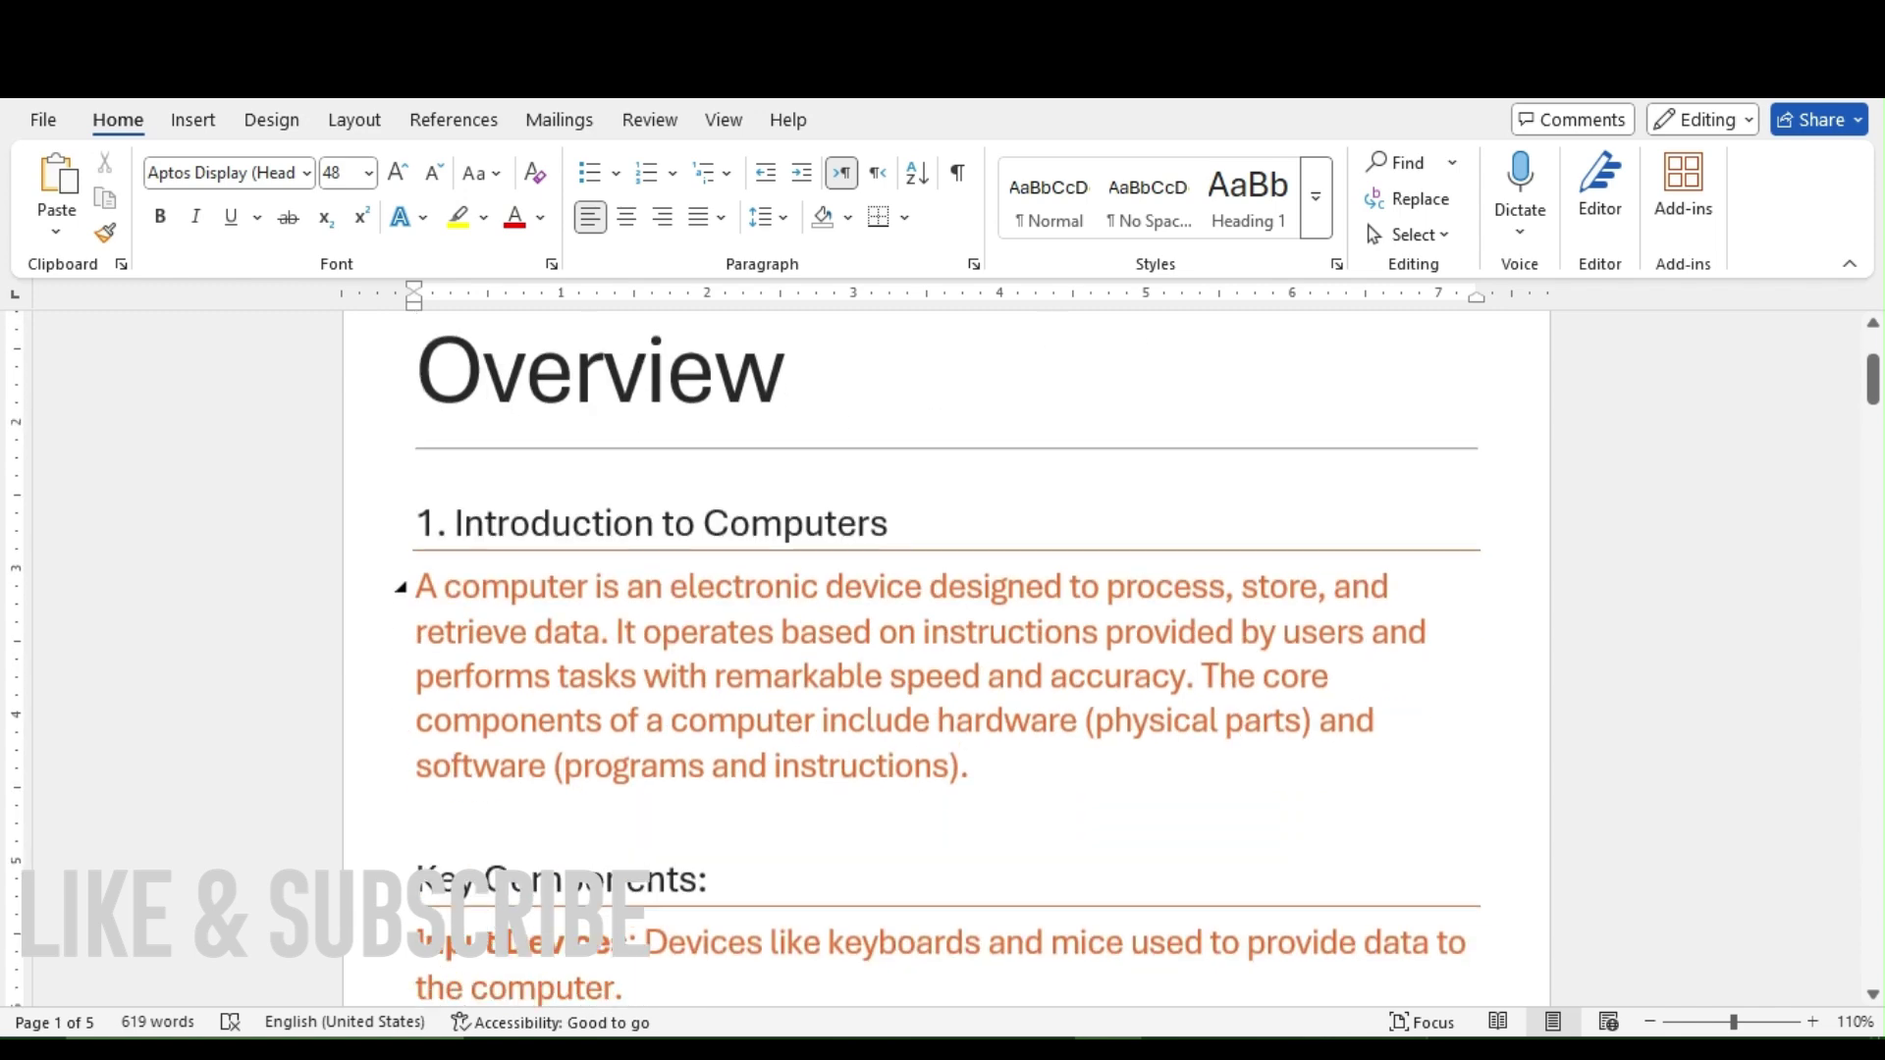
{"action": "scroll", "coordinate": [945, 658], "scroll_direction": "down", "scroll_amount": 8}
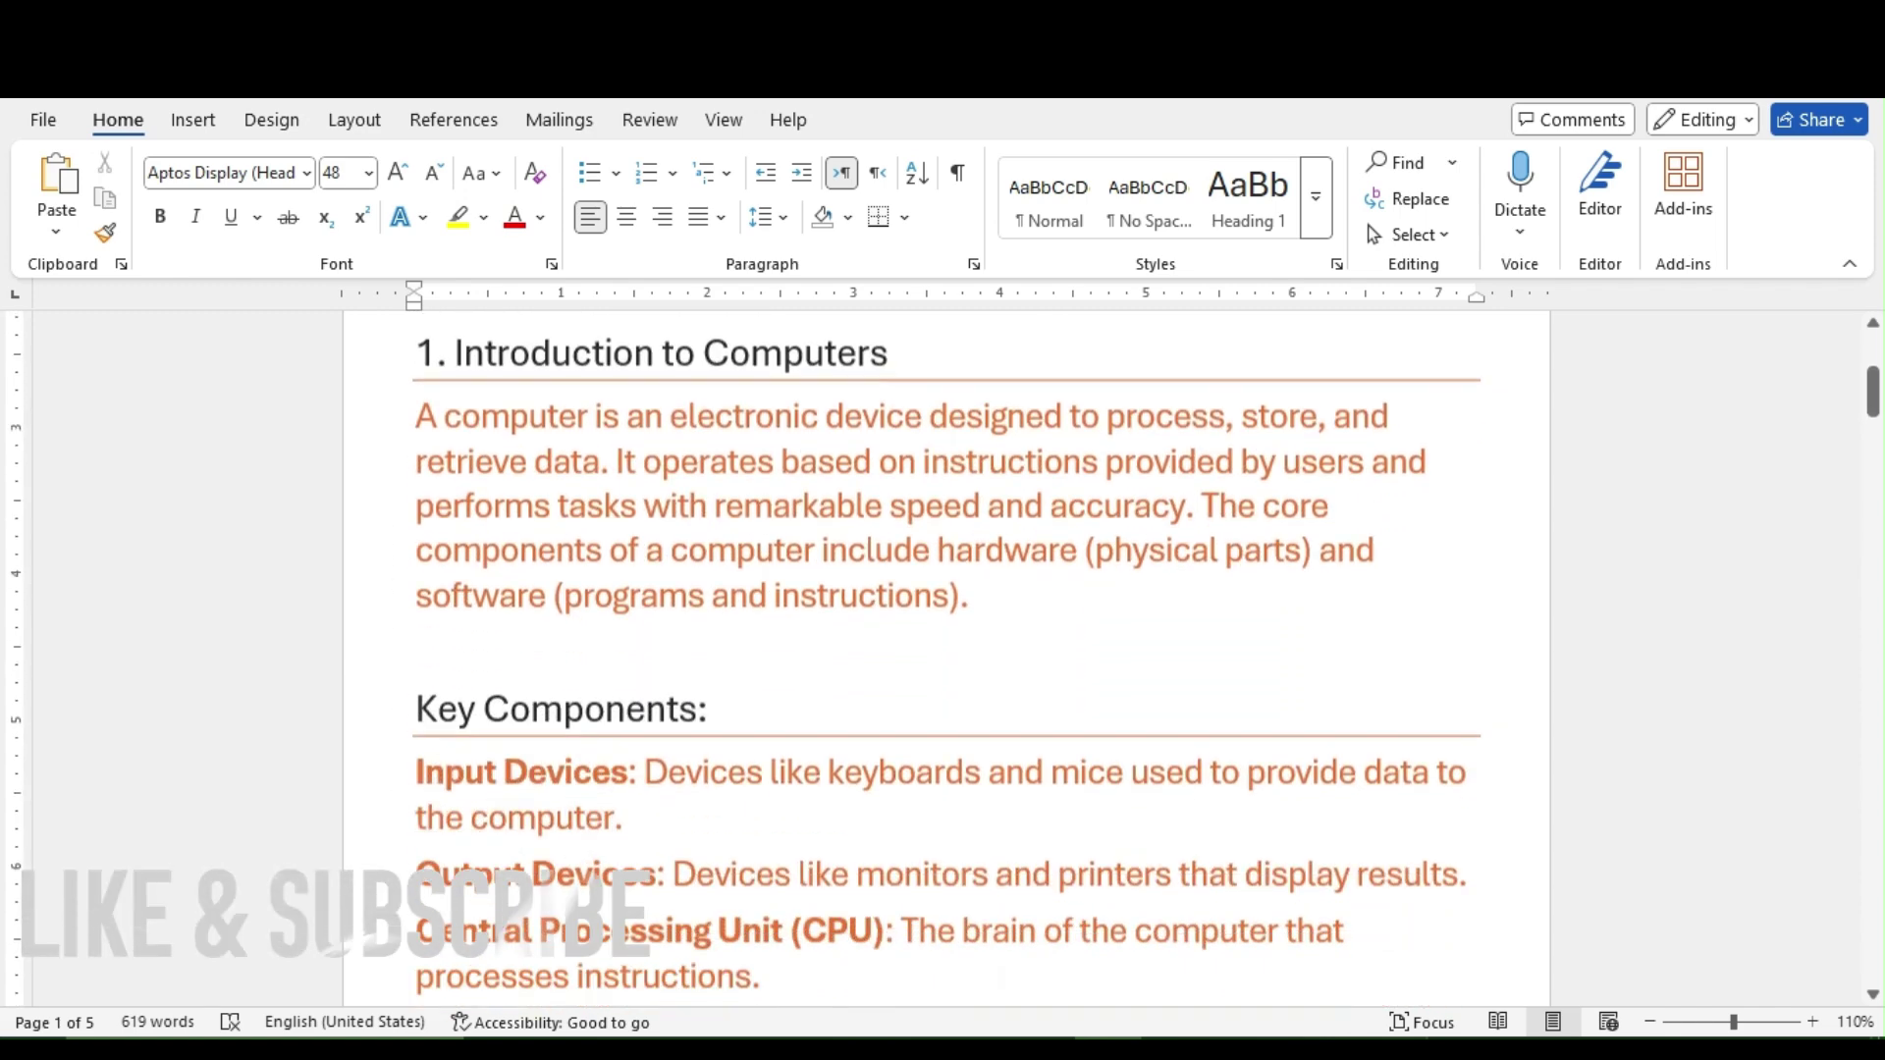
{"action": "scroll", "coordinate": [946, 658], "scroll_direction": "down", "scroll_amount": 3}
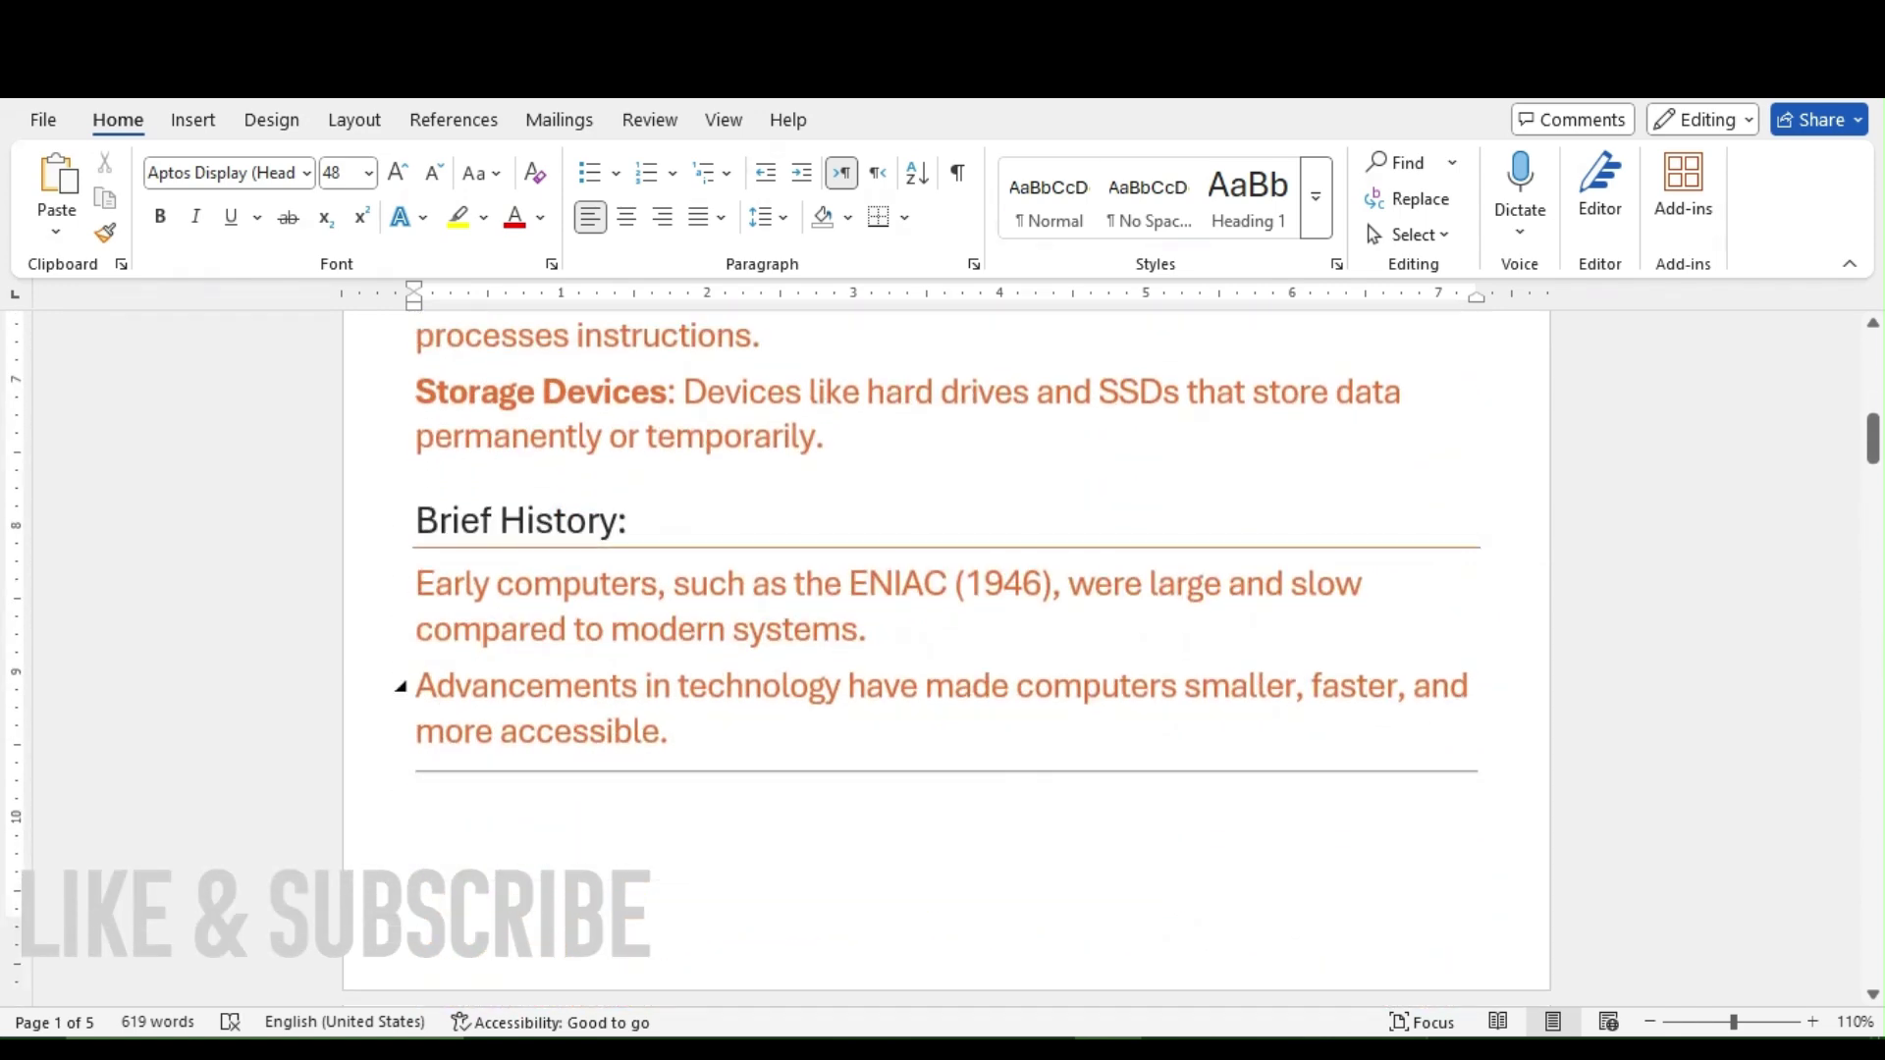
{"action": "scroll", "coordinate": [945, 657], "scroll_direction": "down", "scroll_amount": 15}
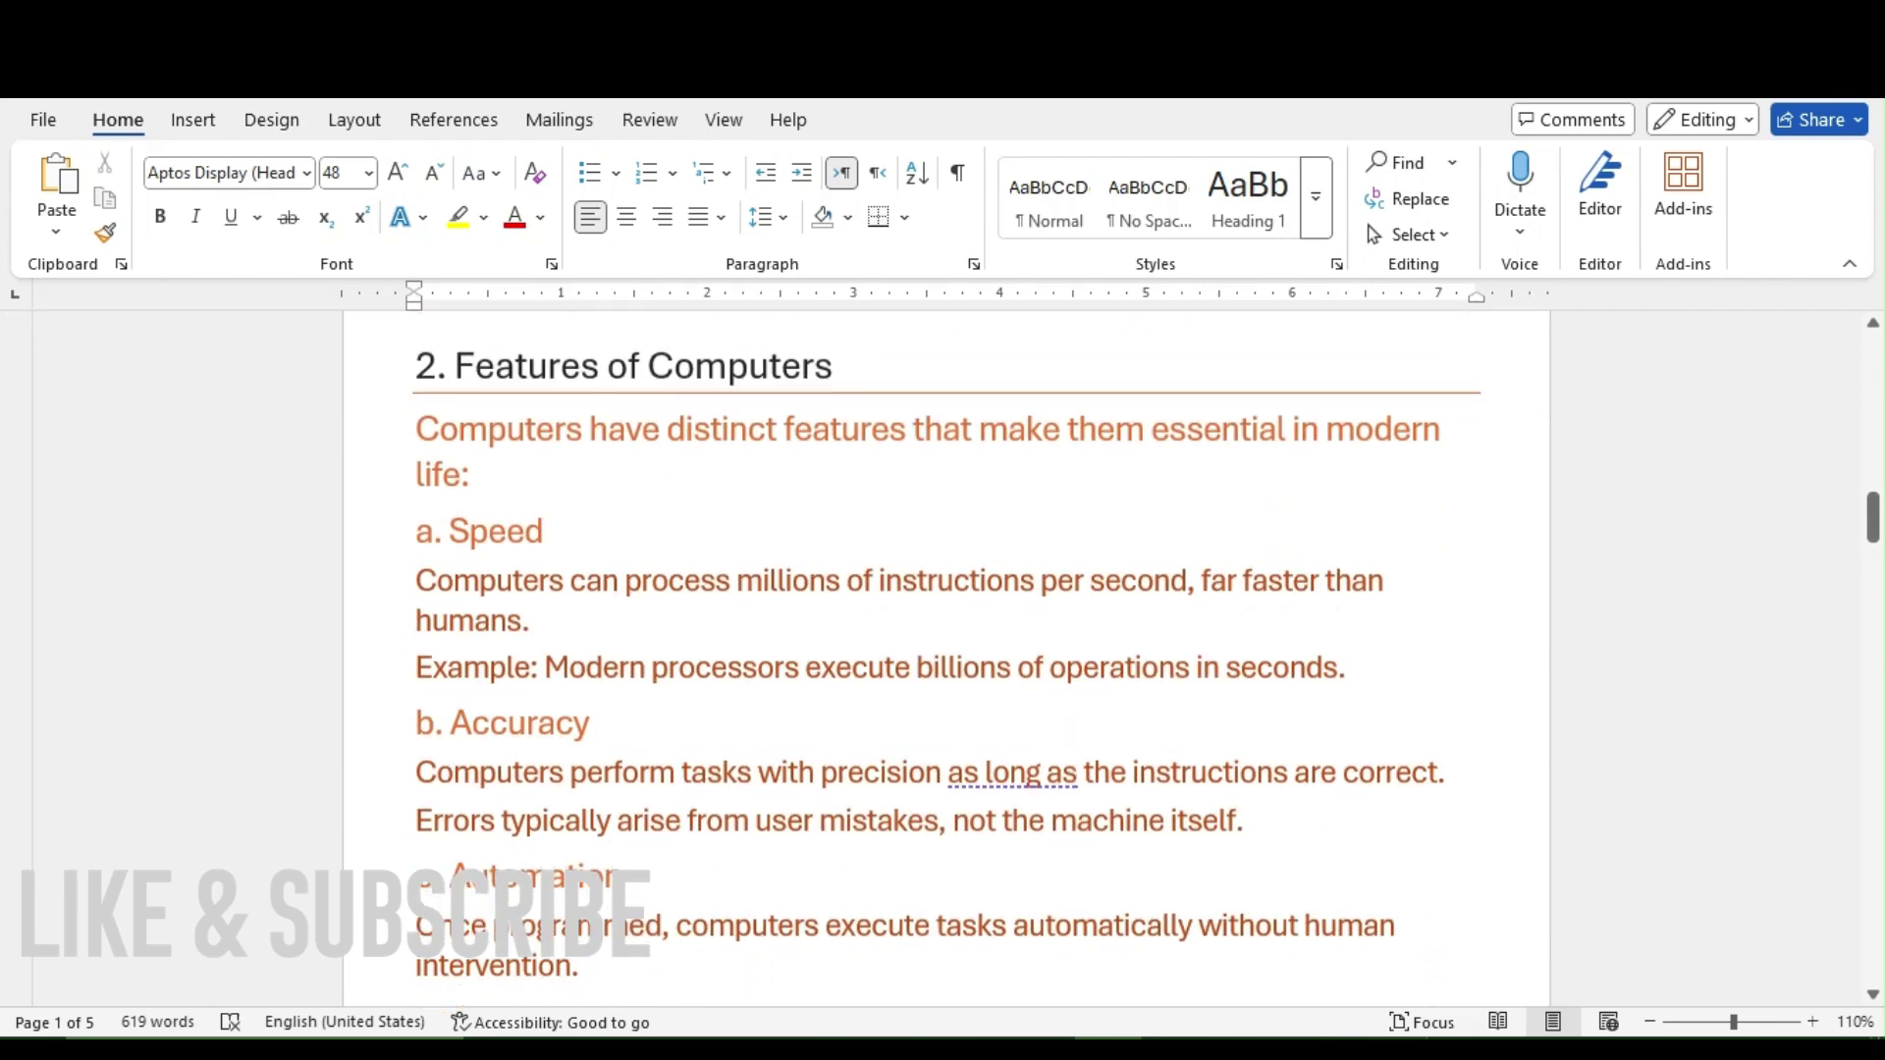
{"action": "scroll", "coordinate": [946, 658], "scroll_direction": "down", "scroll_amount": 15}
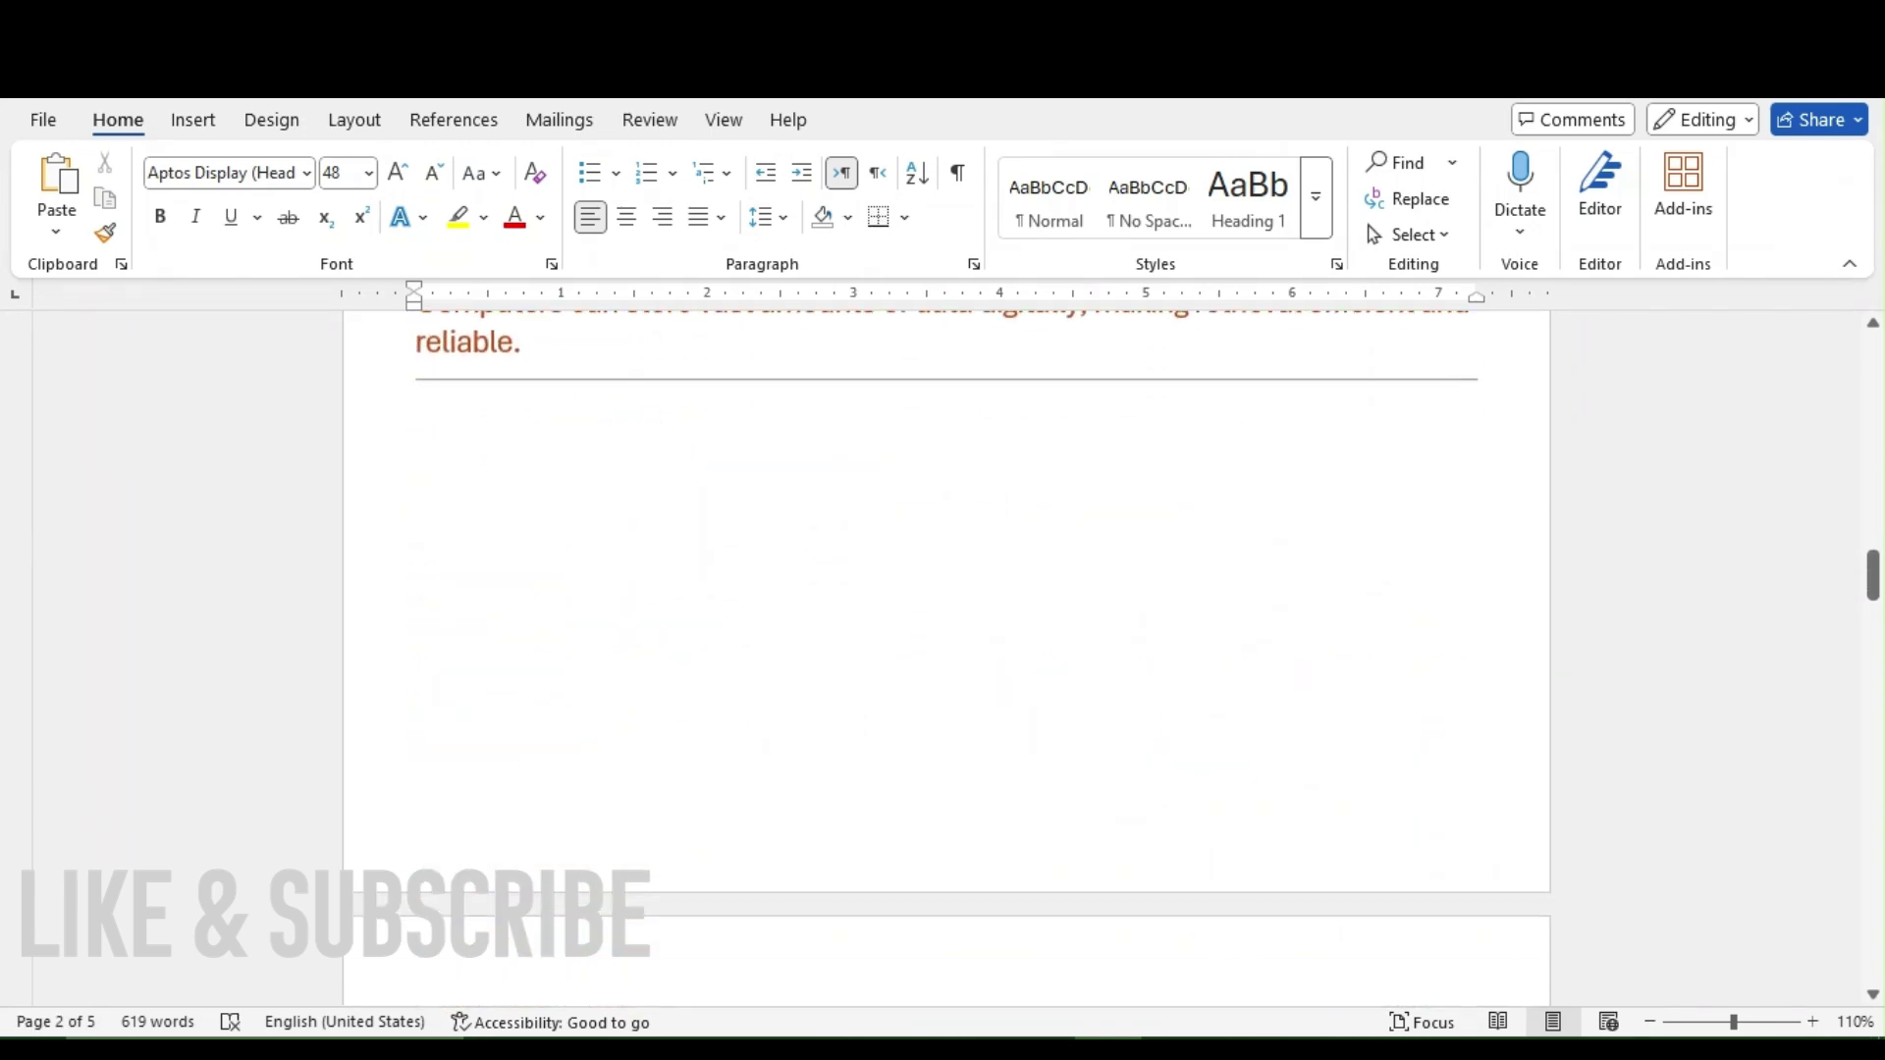
{"action": "scroll", "coordinate": [945, 657], "scroll_direction": "down", "scroll_amount": 4}
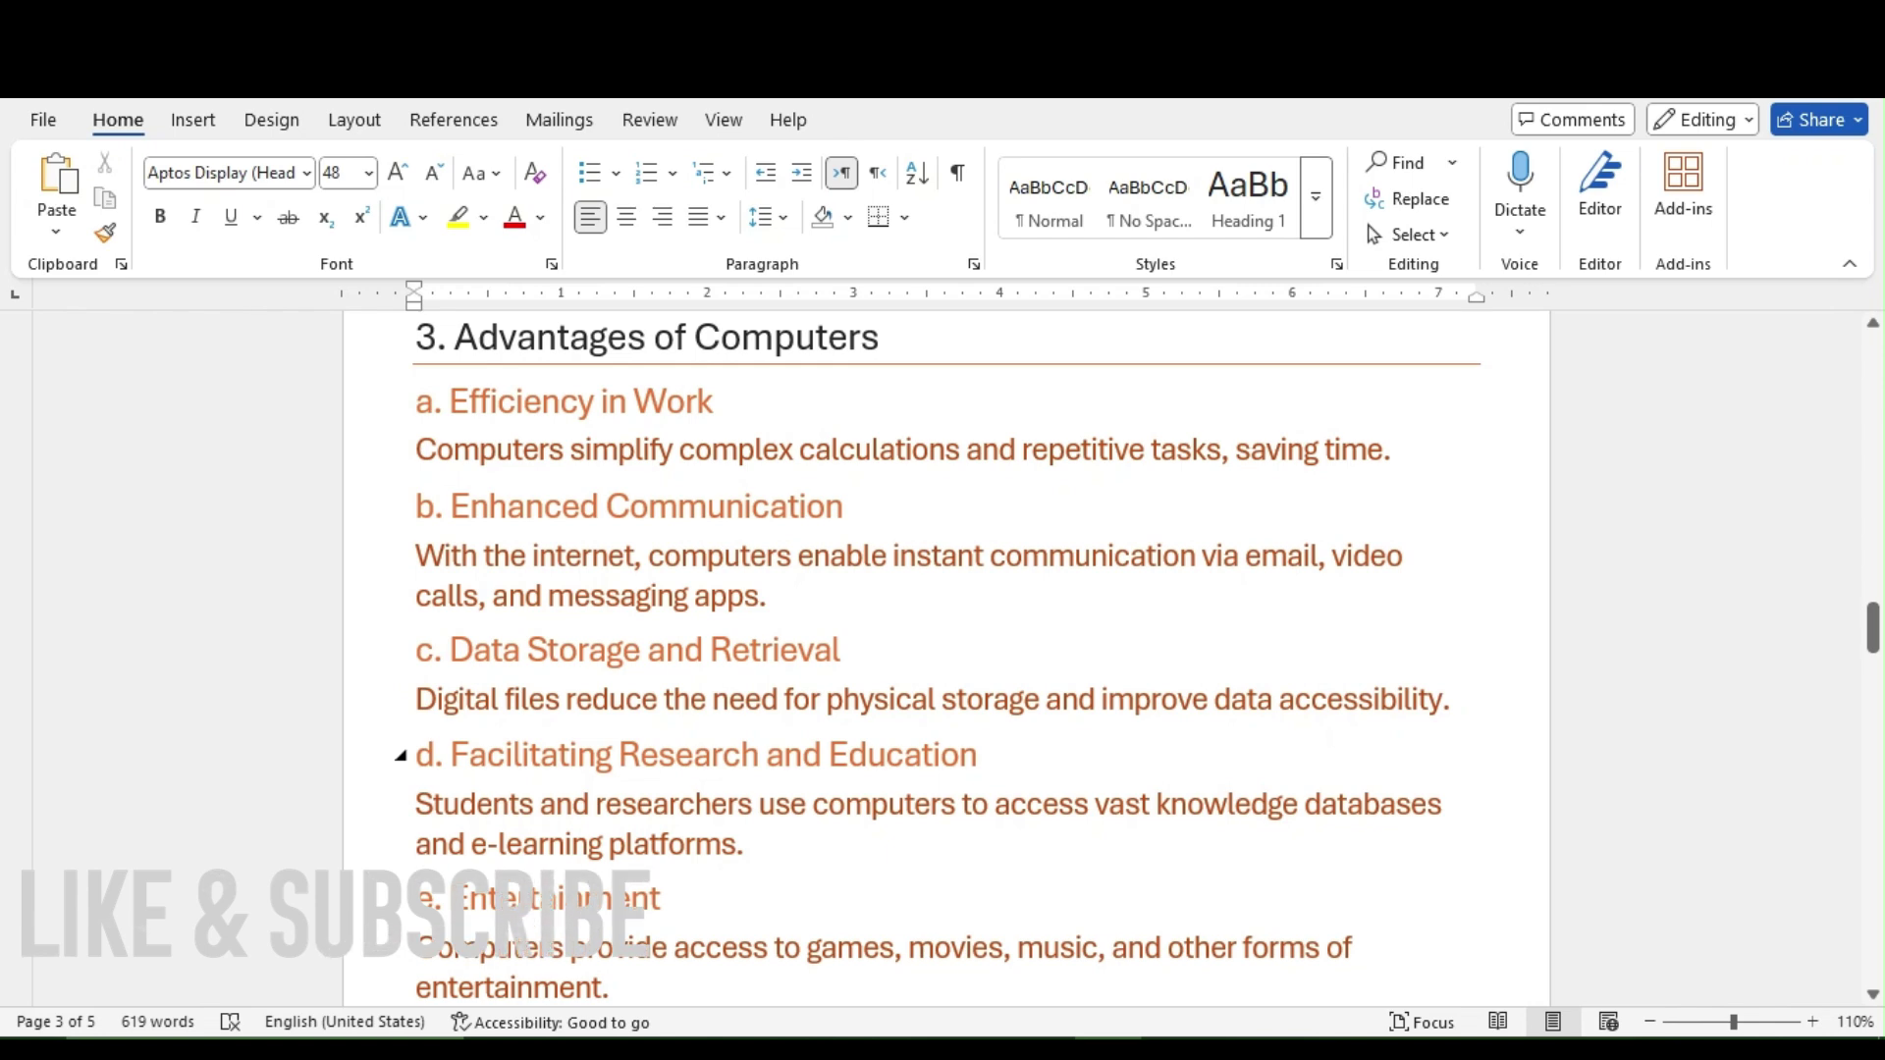
{"action": "scroll", "coordinate": [946, 658], "scroll_direction": "down", "scroll_amount": 10}
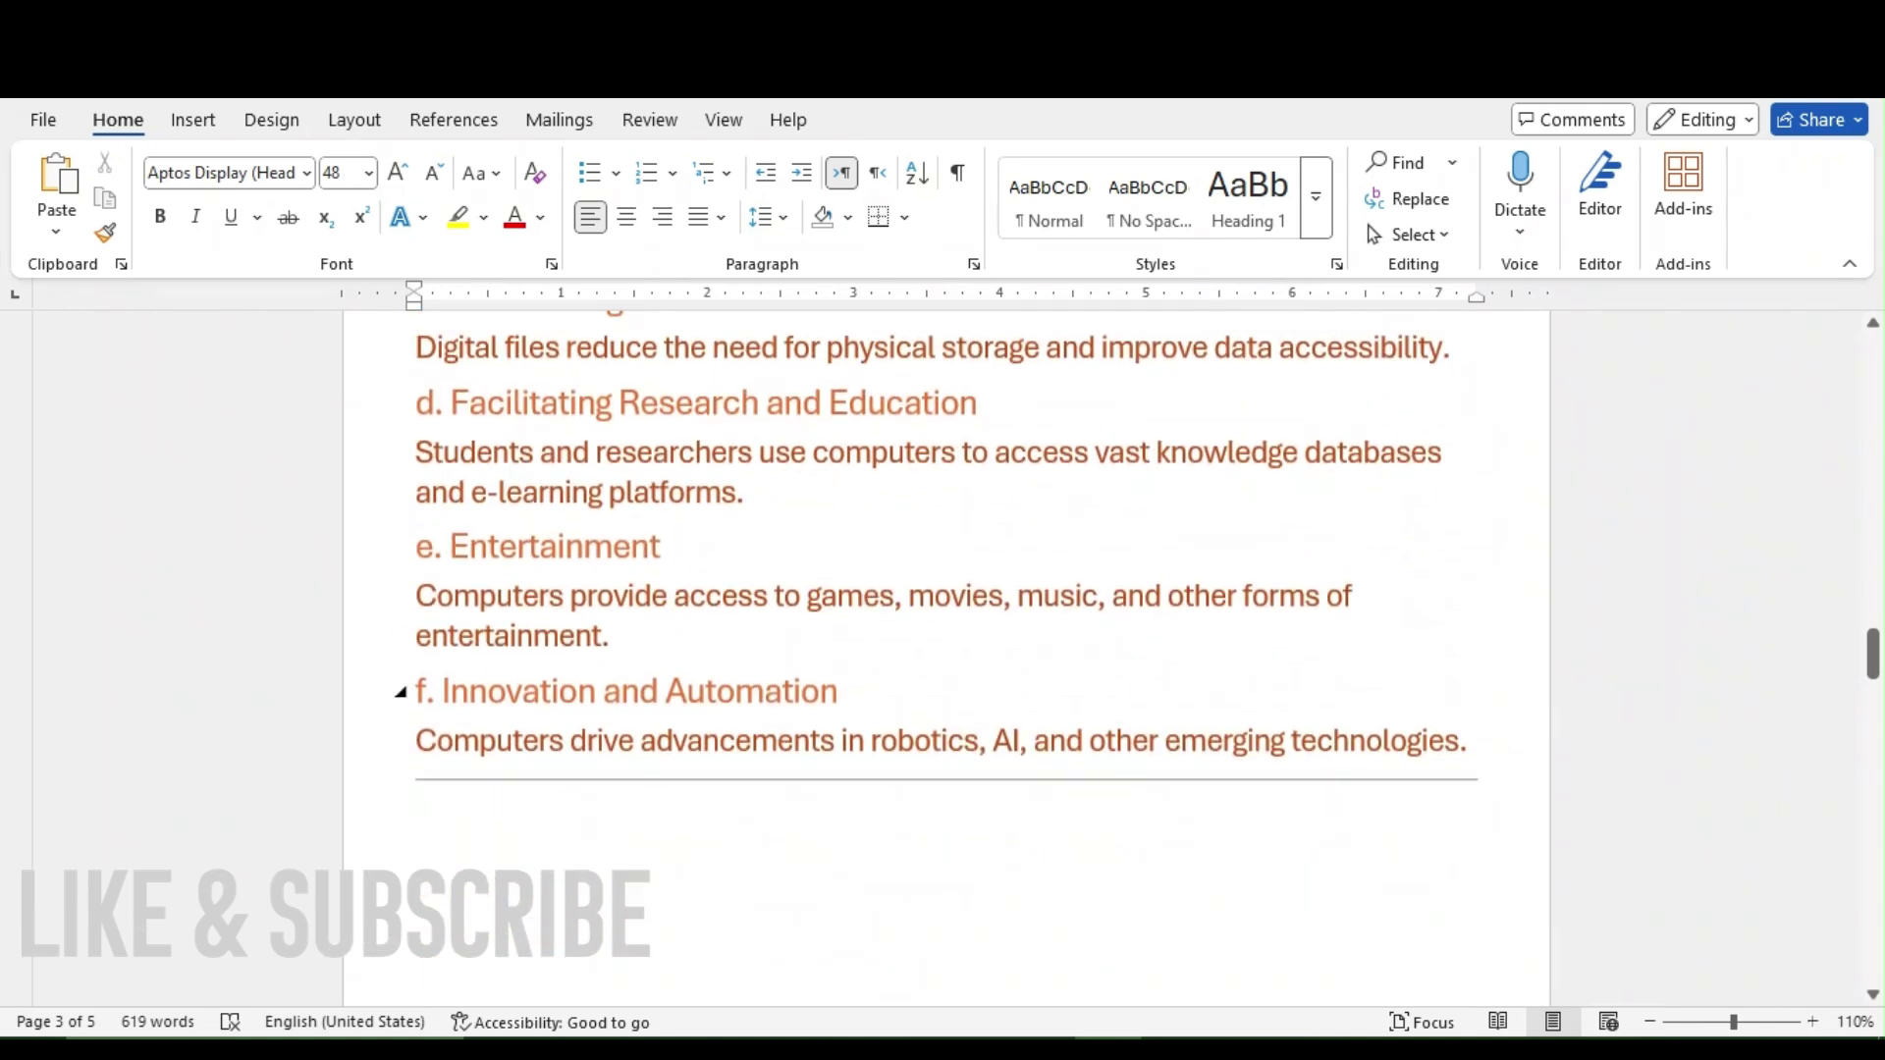
{"action": "scroll", "coordinate": [945, 657], "scroll_direction": "down", "scroll_amount": 15}
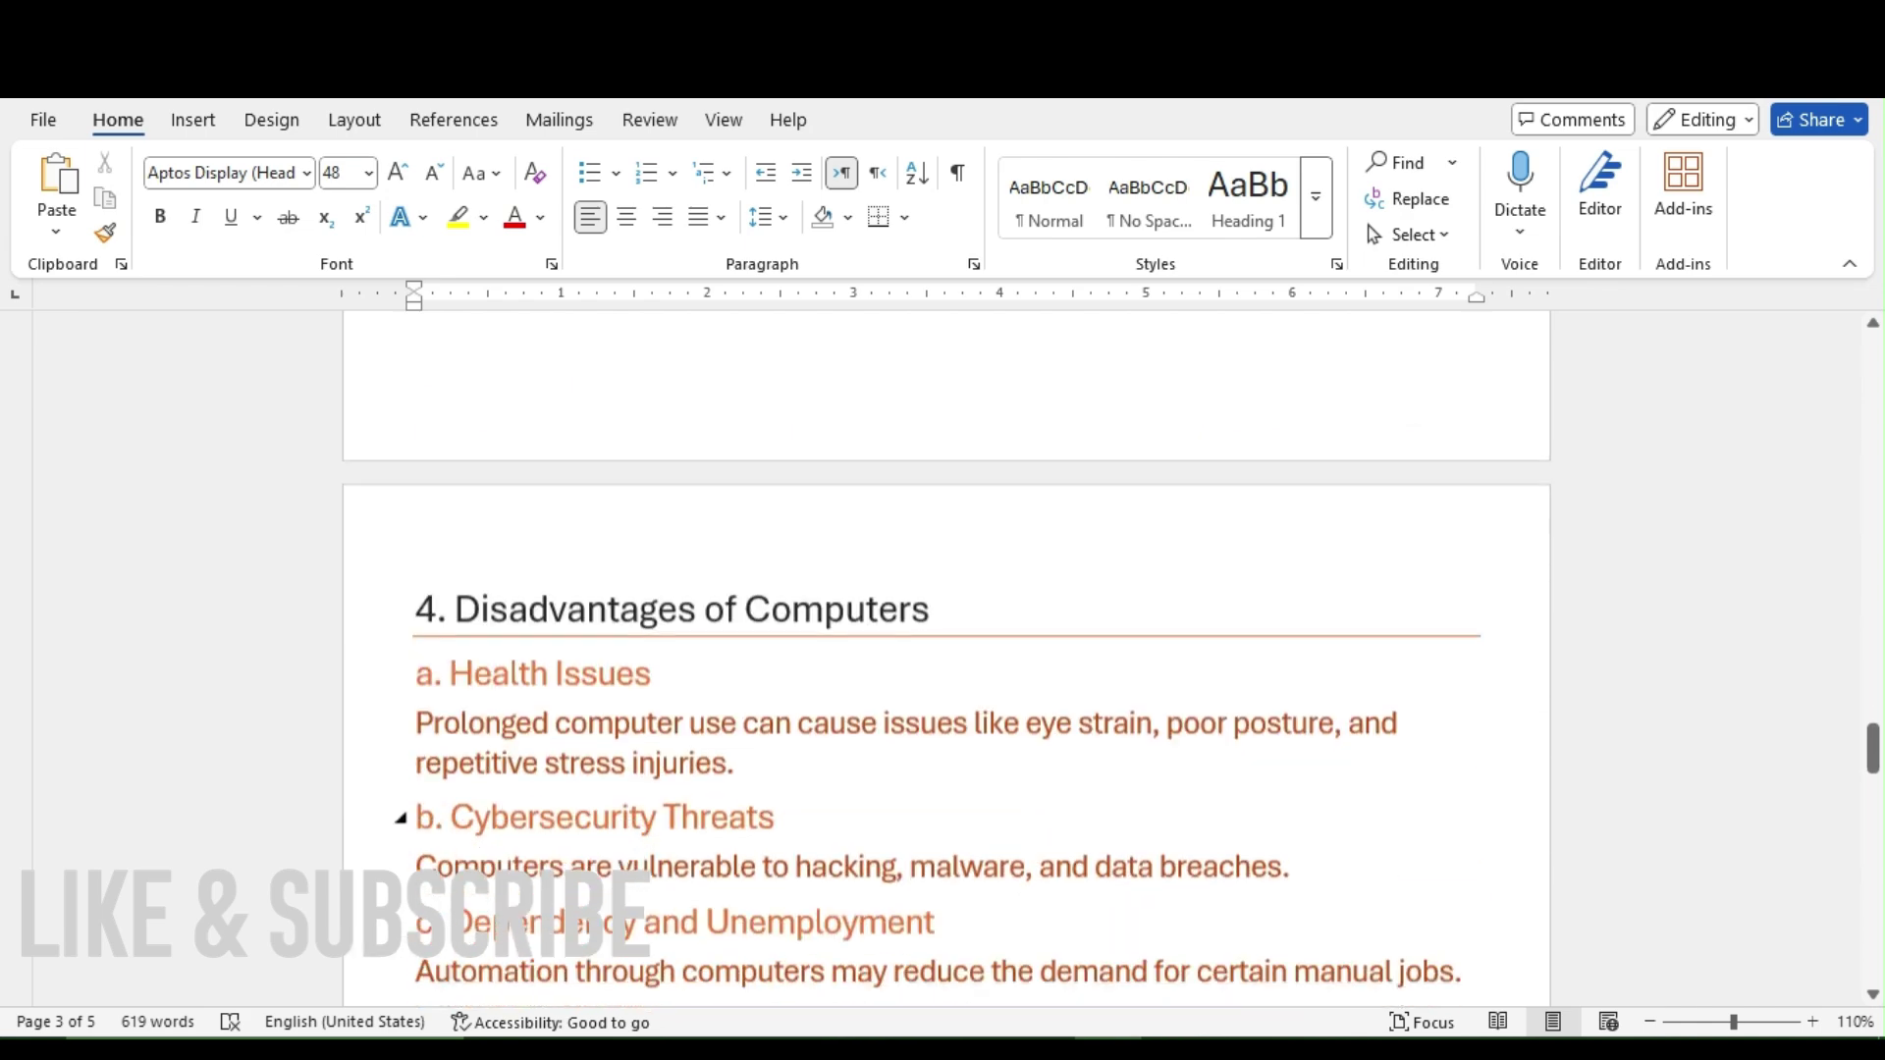
{"action": "scroll", "coordinate": [945, 658], "scroll_direction": "down", "scroll_amount": 5}
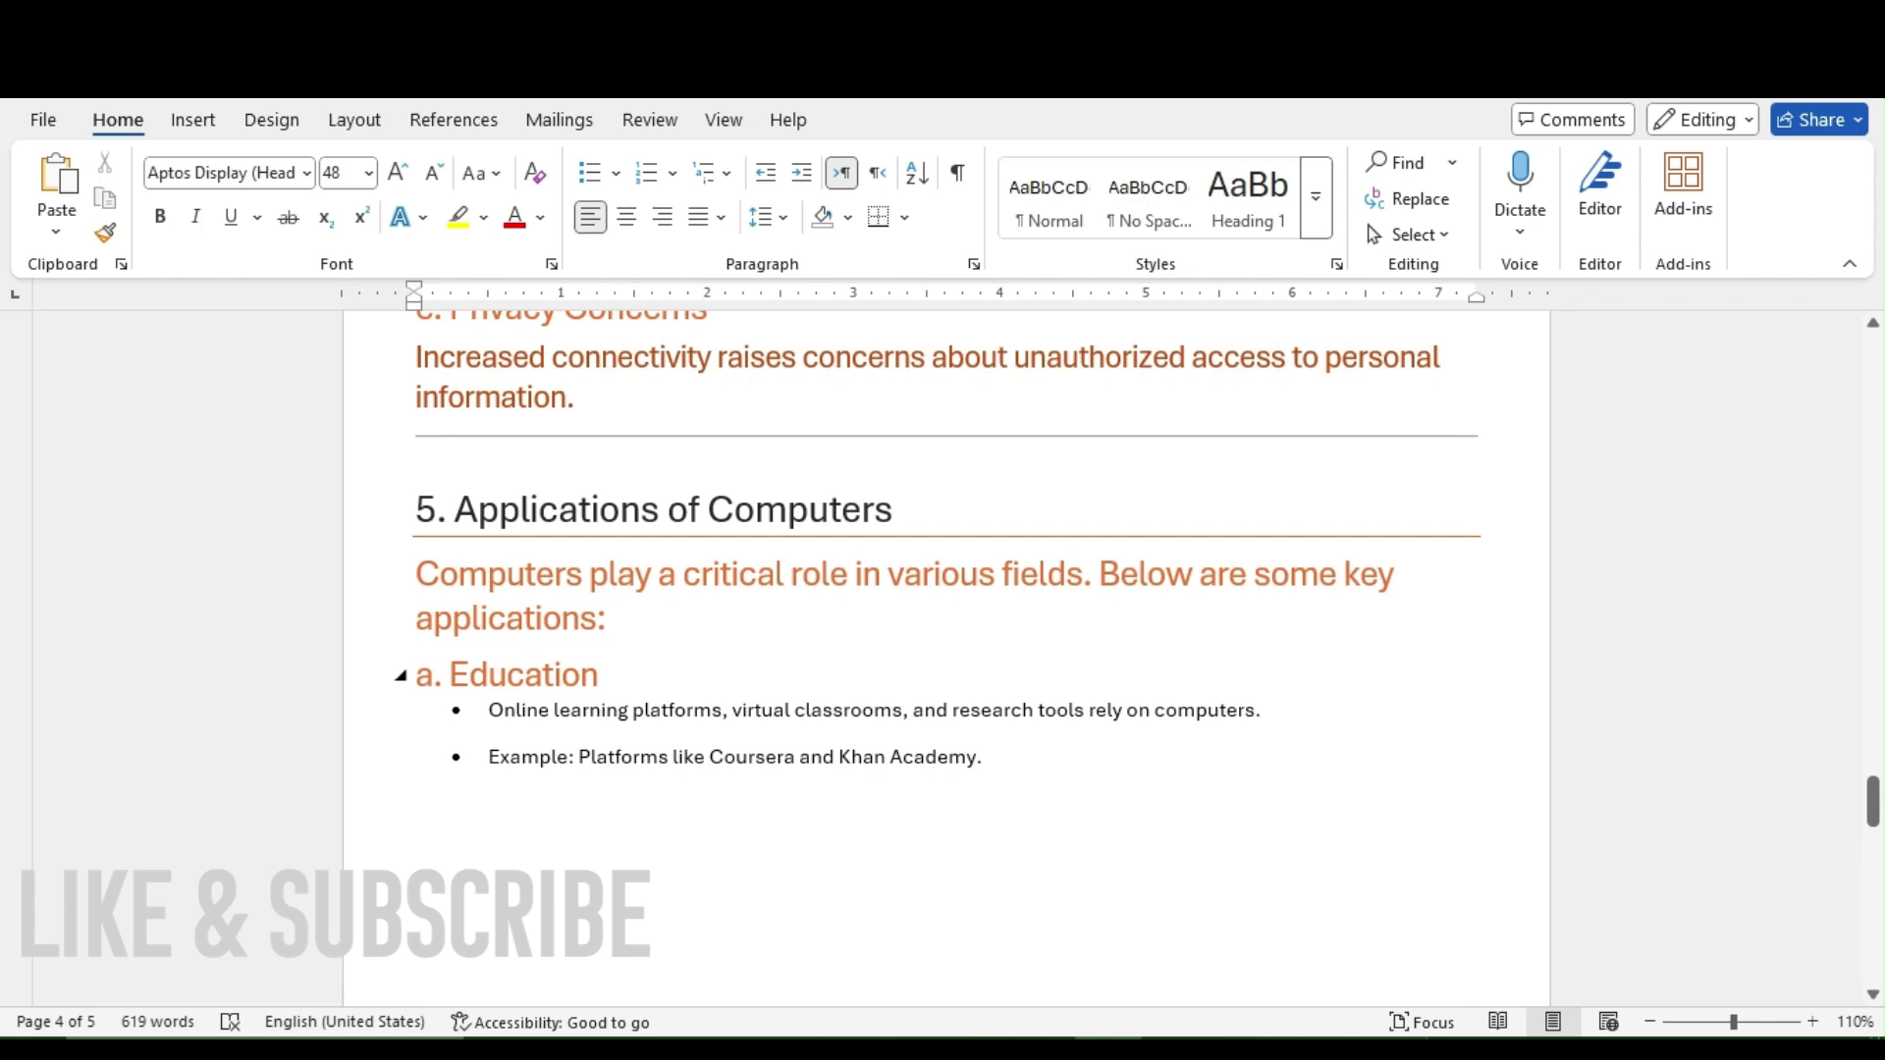
{"action": "scroll", "coordinate": [946, 658], "scroll_direction": "down", "scroll_amount": 5}
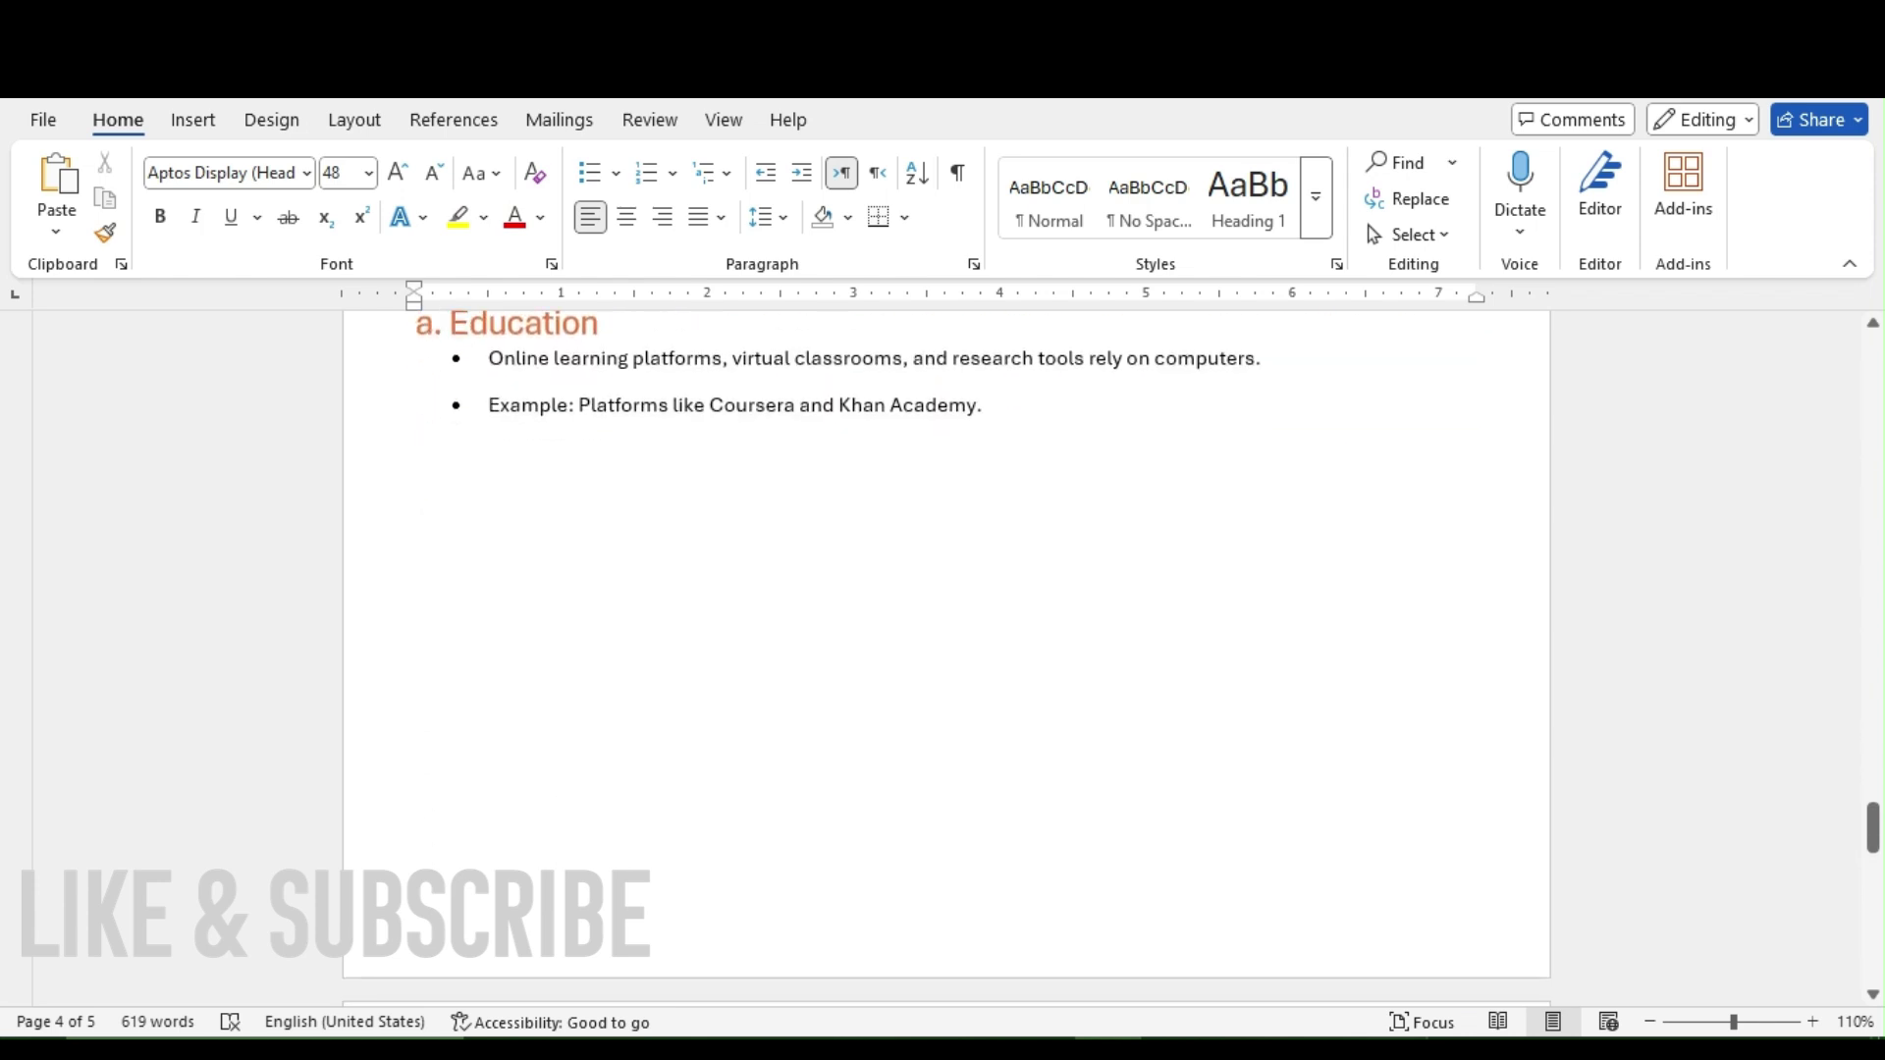
- Apply the Heading 3 style to the two bulleted lines under "a. Education" in section 5
{"action": "left_click_drag", "start_coordinate": [413, 359], "coordinate": [412, 413]}
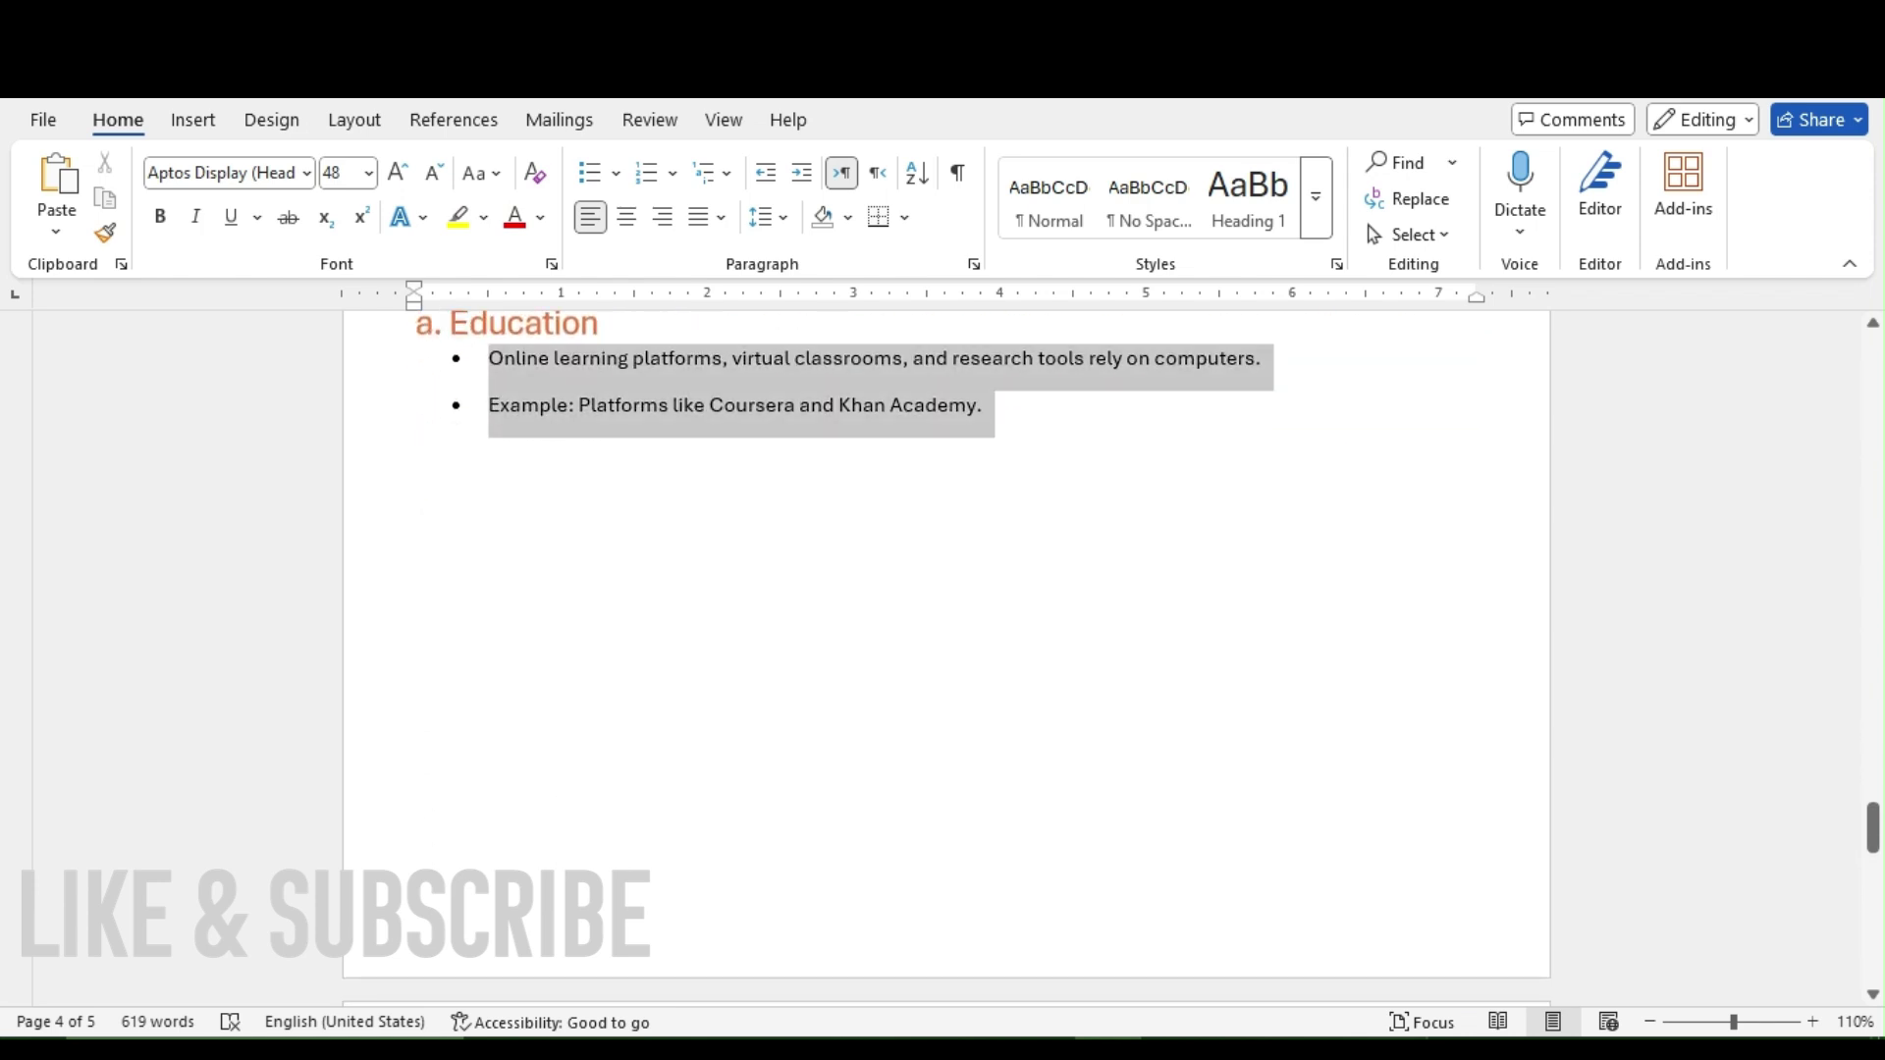
{"action": "left_click", "coordinate": [1315, 196]}
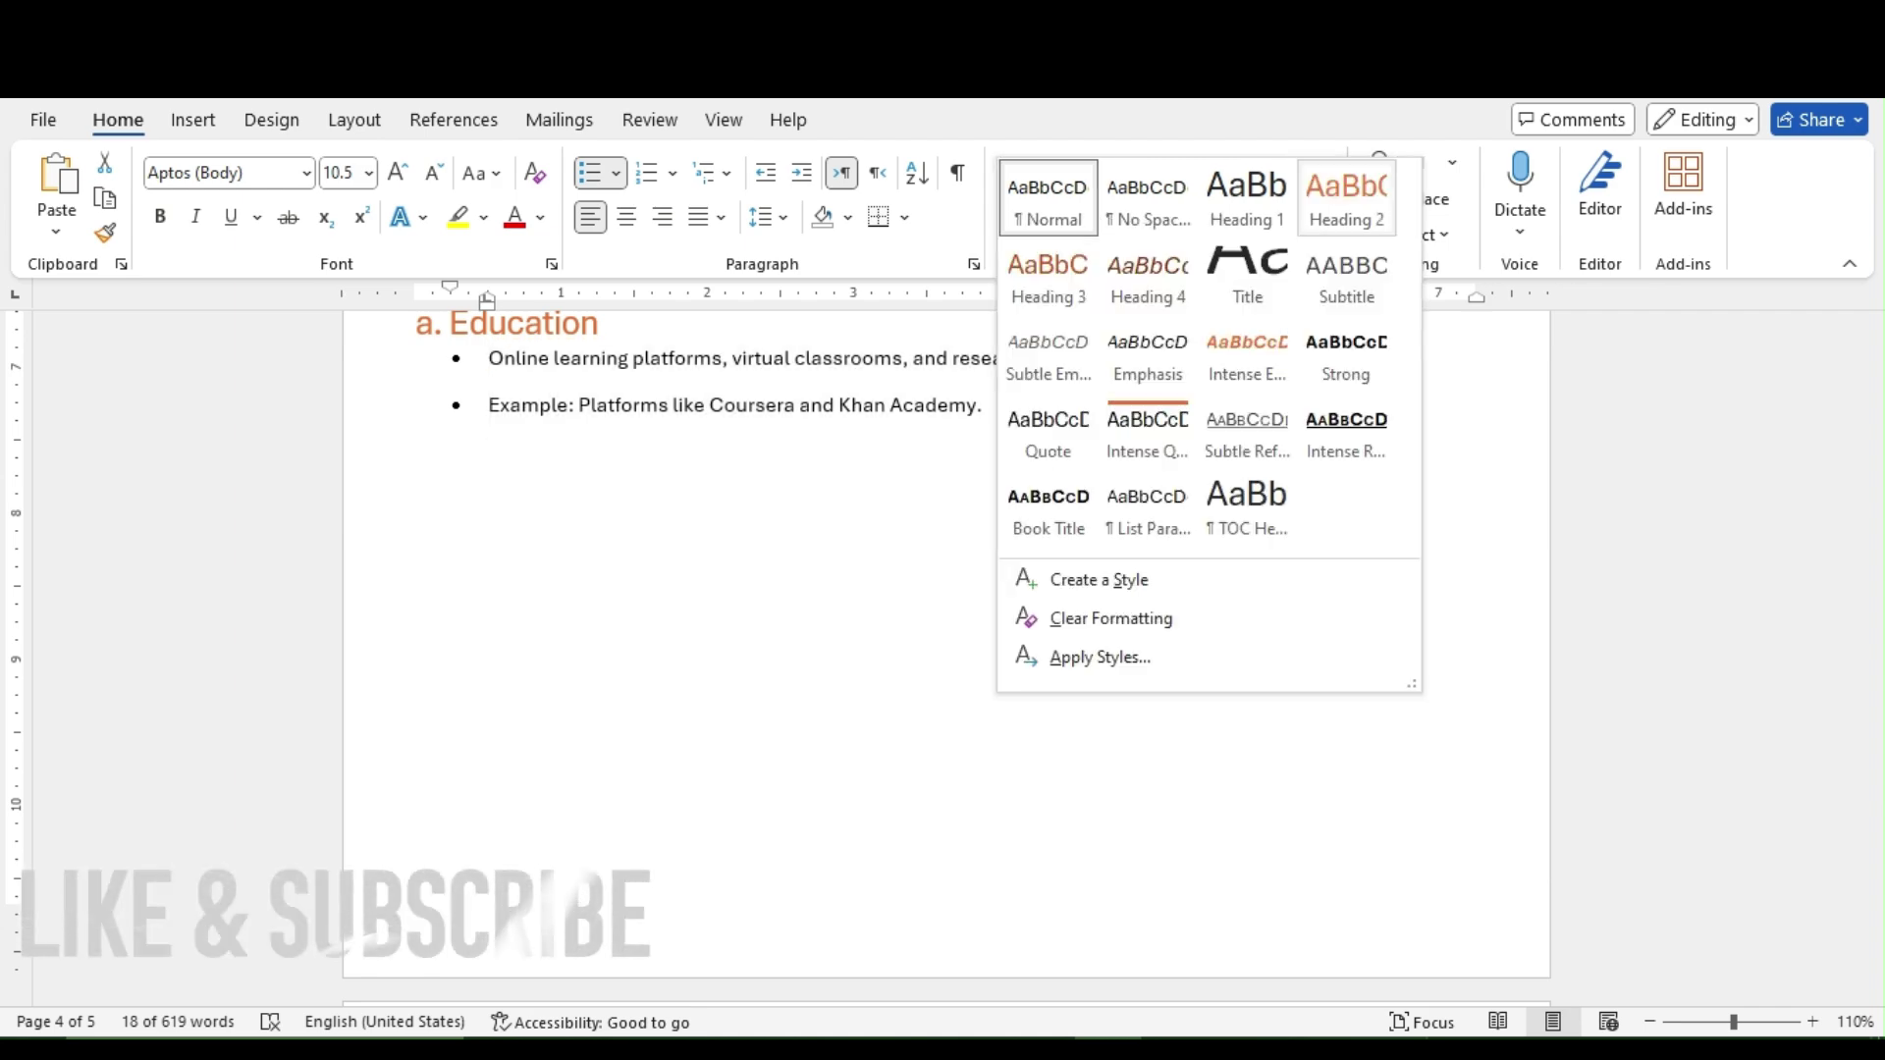
{"action": "left_click", "coordinate": [1047, 279]}
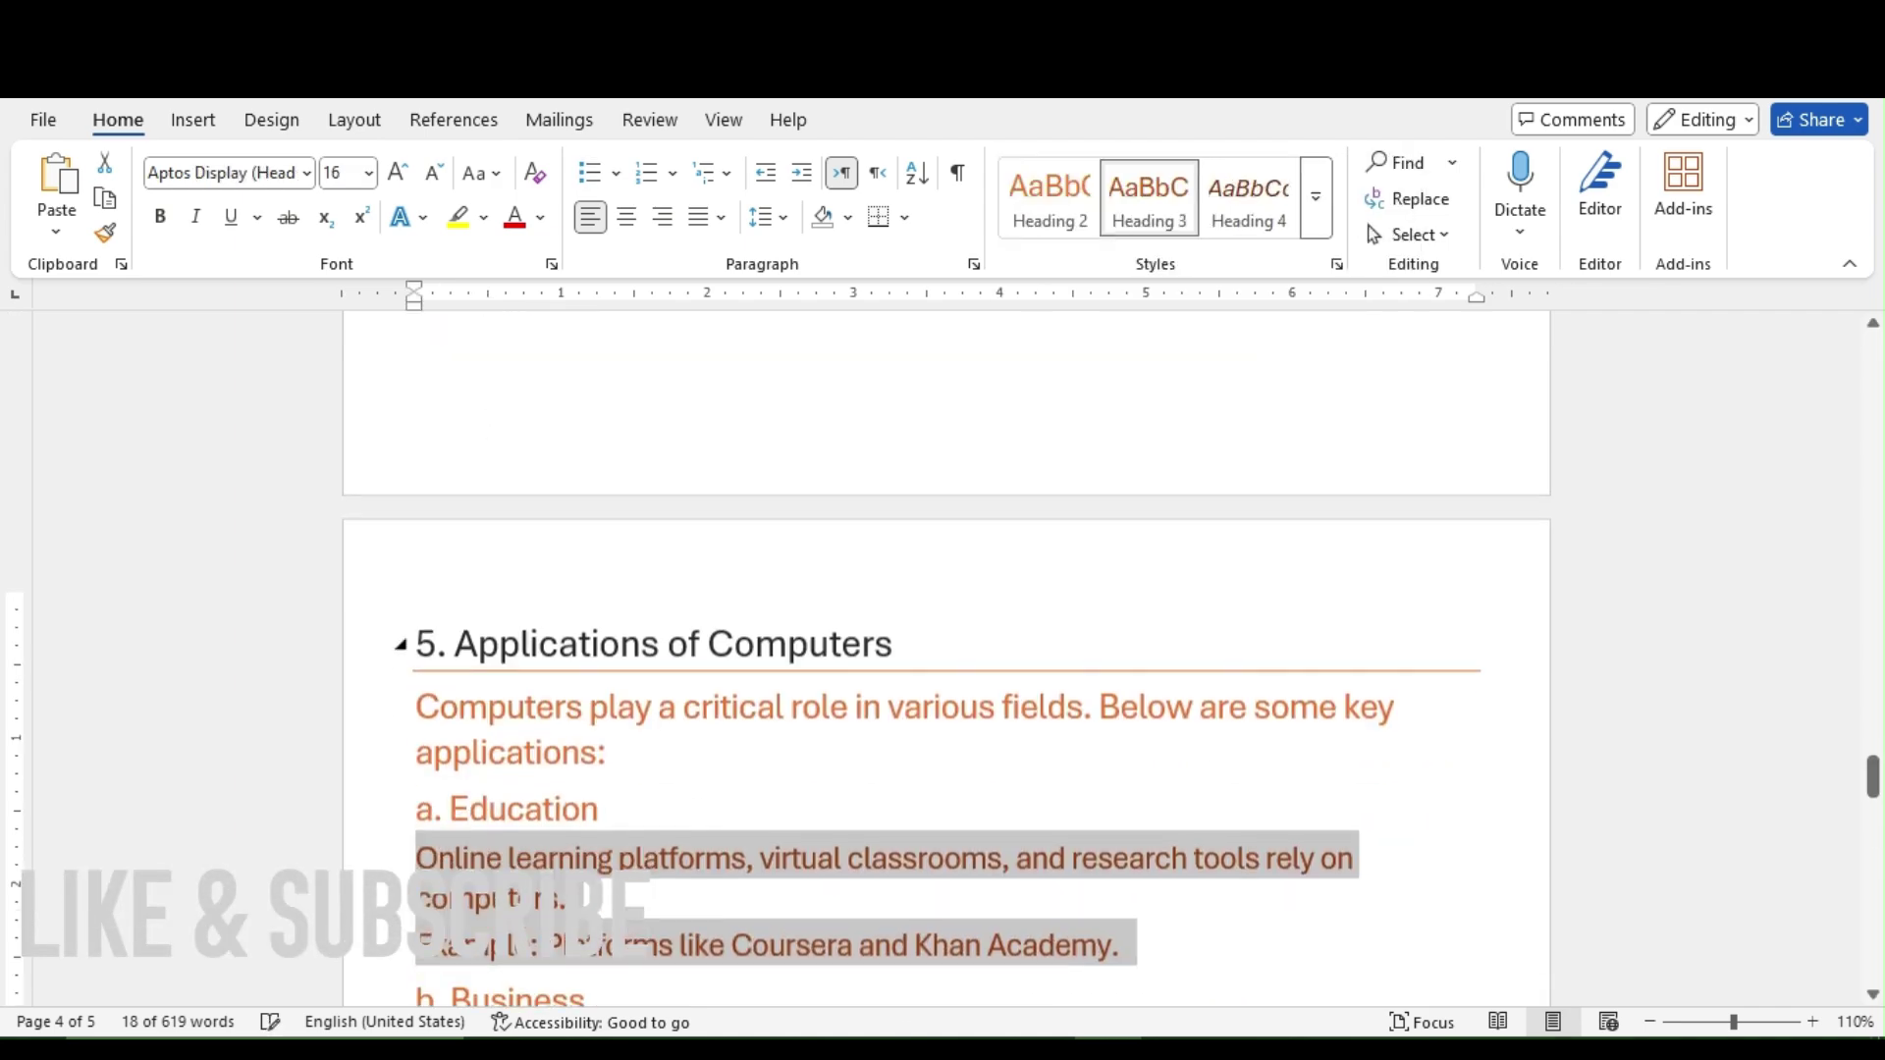
- Check the document through to the Conclusion, then examine the "1. Introduction to Computers" heading and the rest of the first page
{"action": "scroll", "coordinate": [946, 658], "scroll_direction": "down", "scroll_amount": 12}
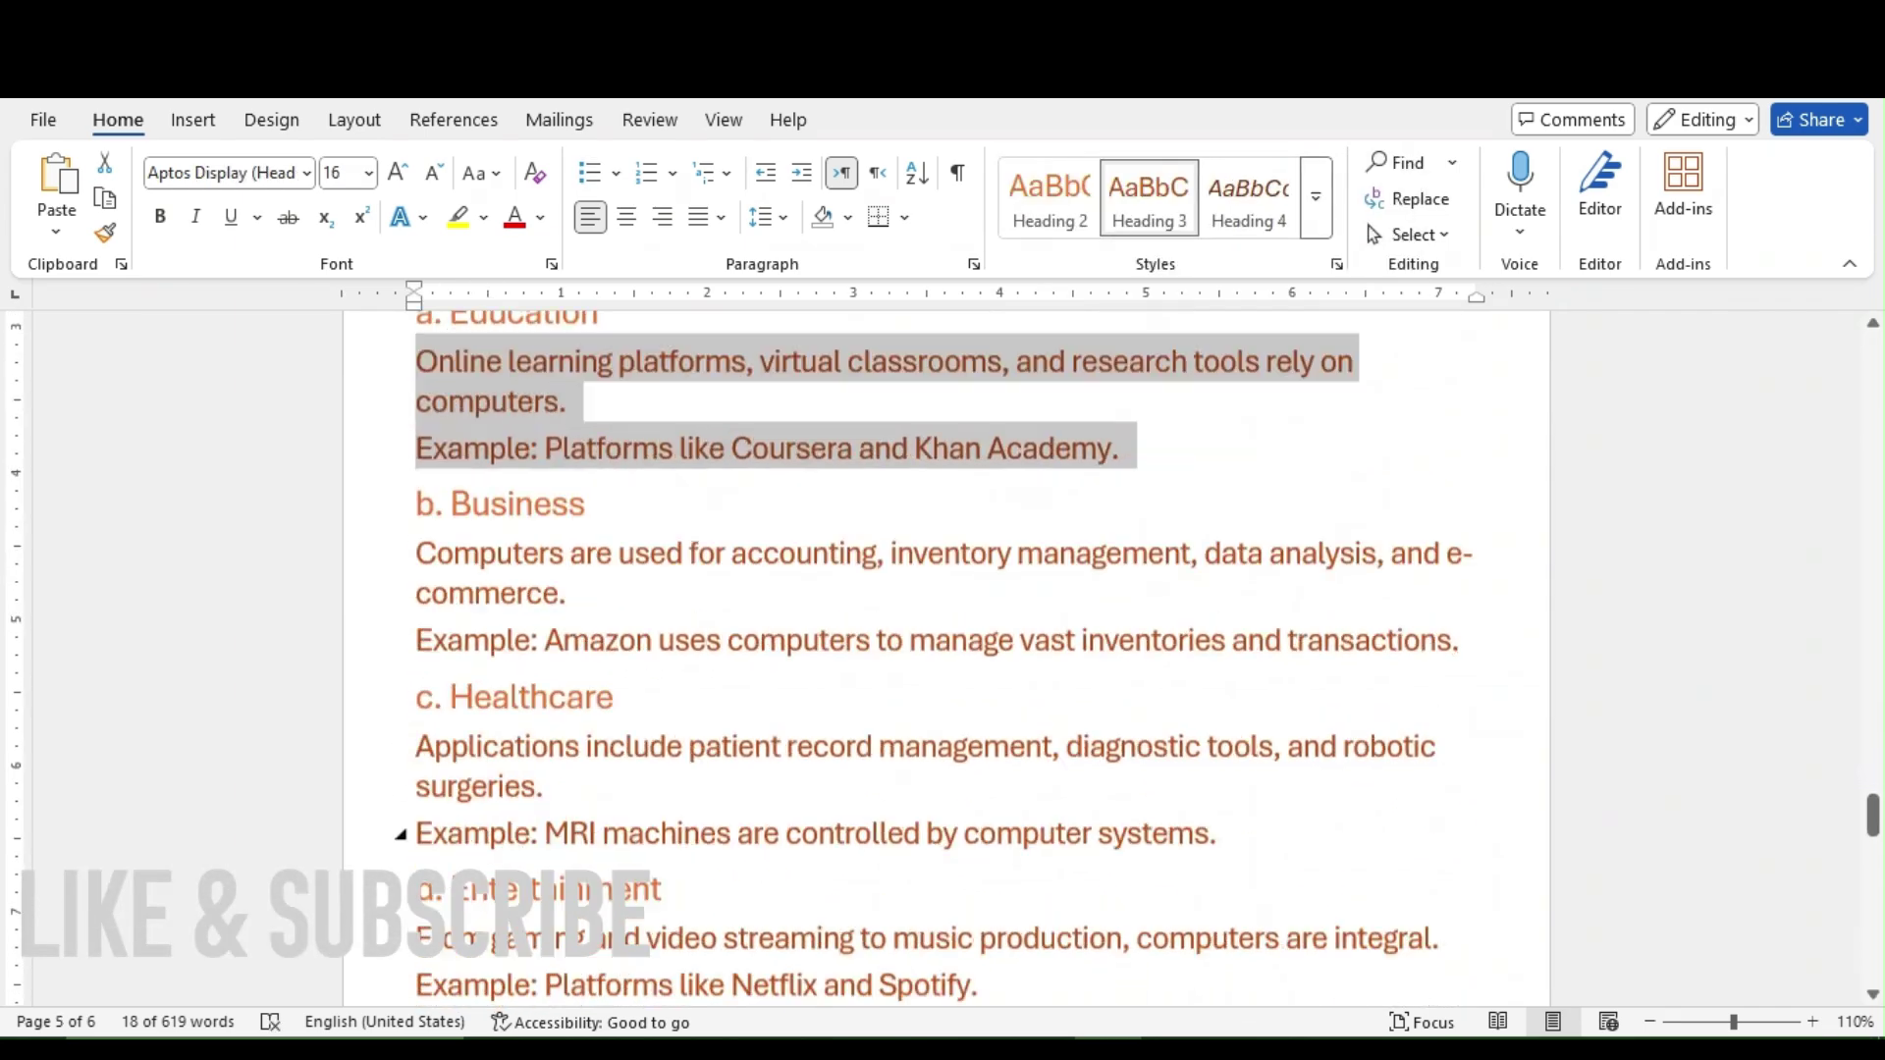
{"action": "scroll", "coordinate": [946, 658], "scroll_direction": "down", "scroll_amount": 10}
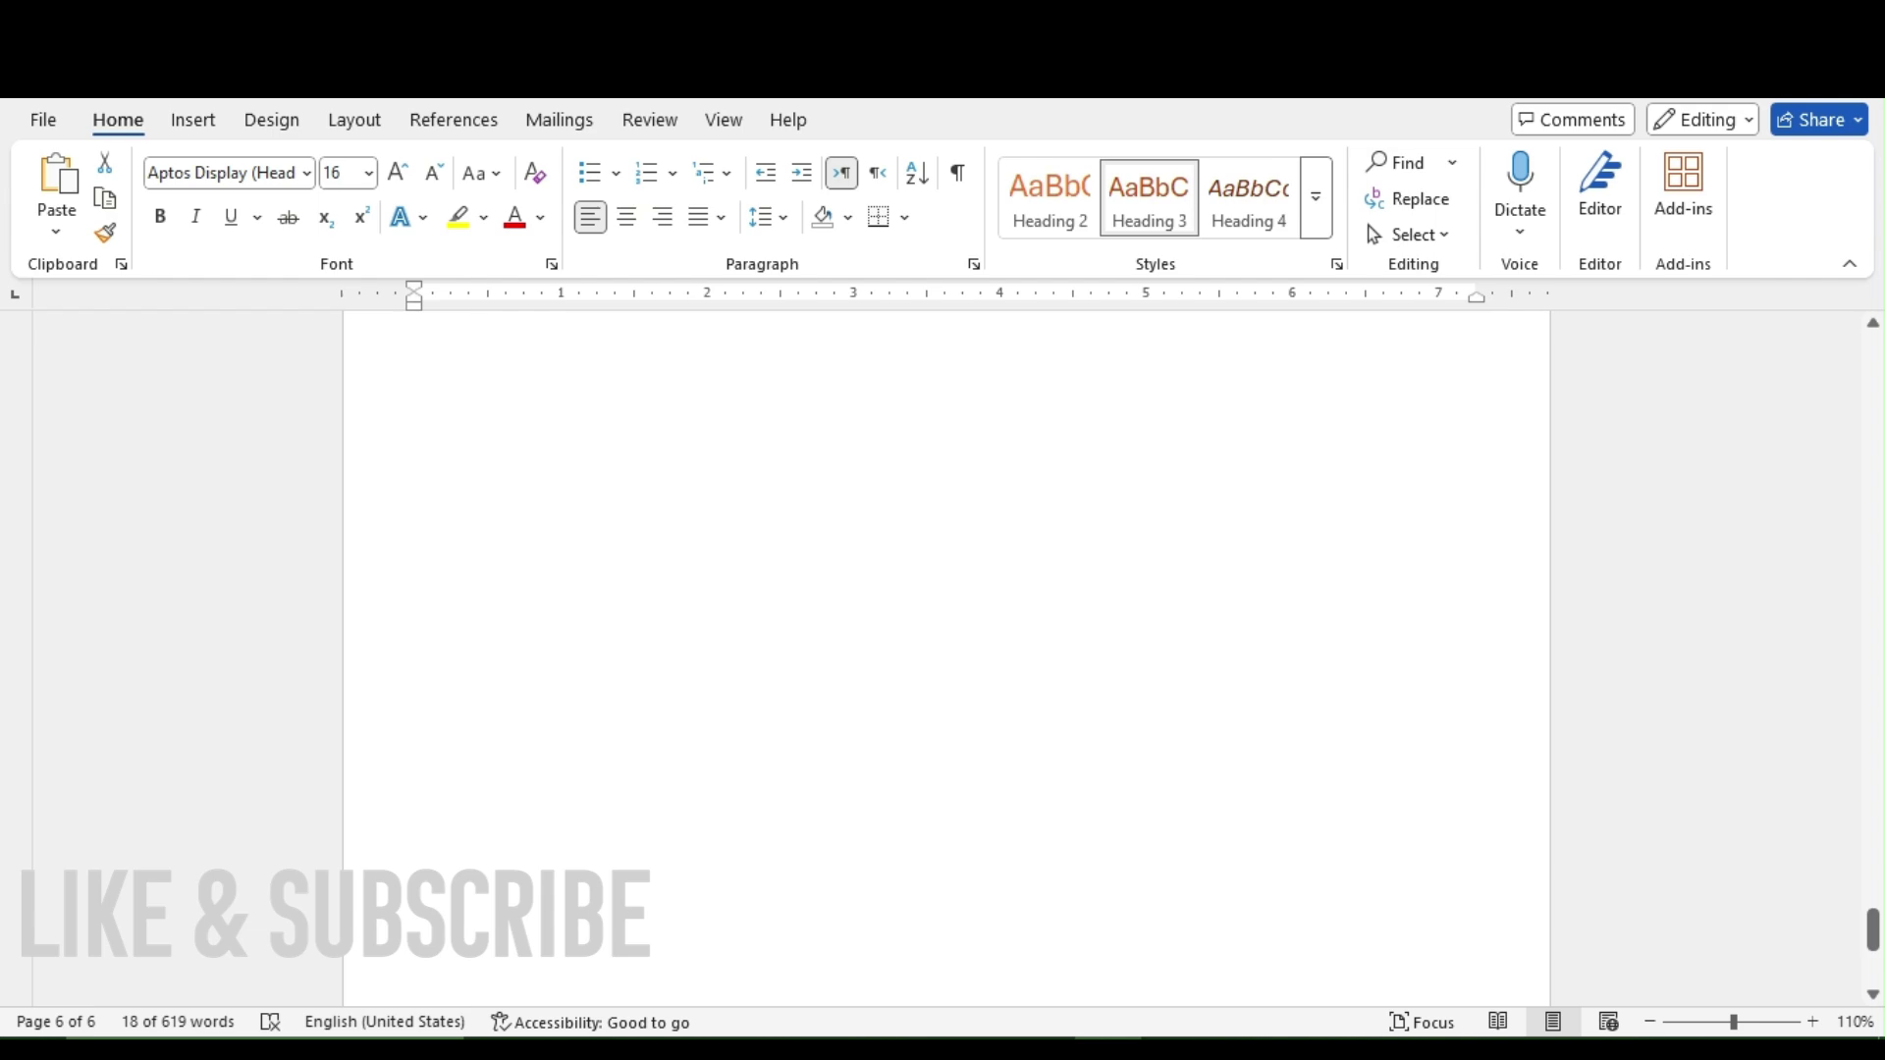
{"action": "scroll", "coordinate": [946, 658], "scroll_direction": "up", "scroll_amount": 20}
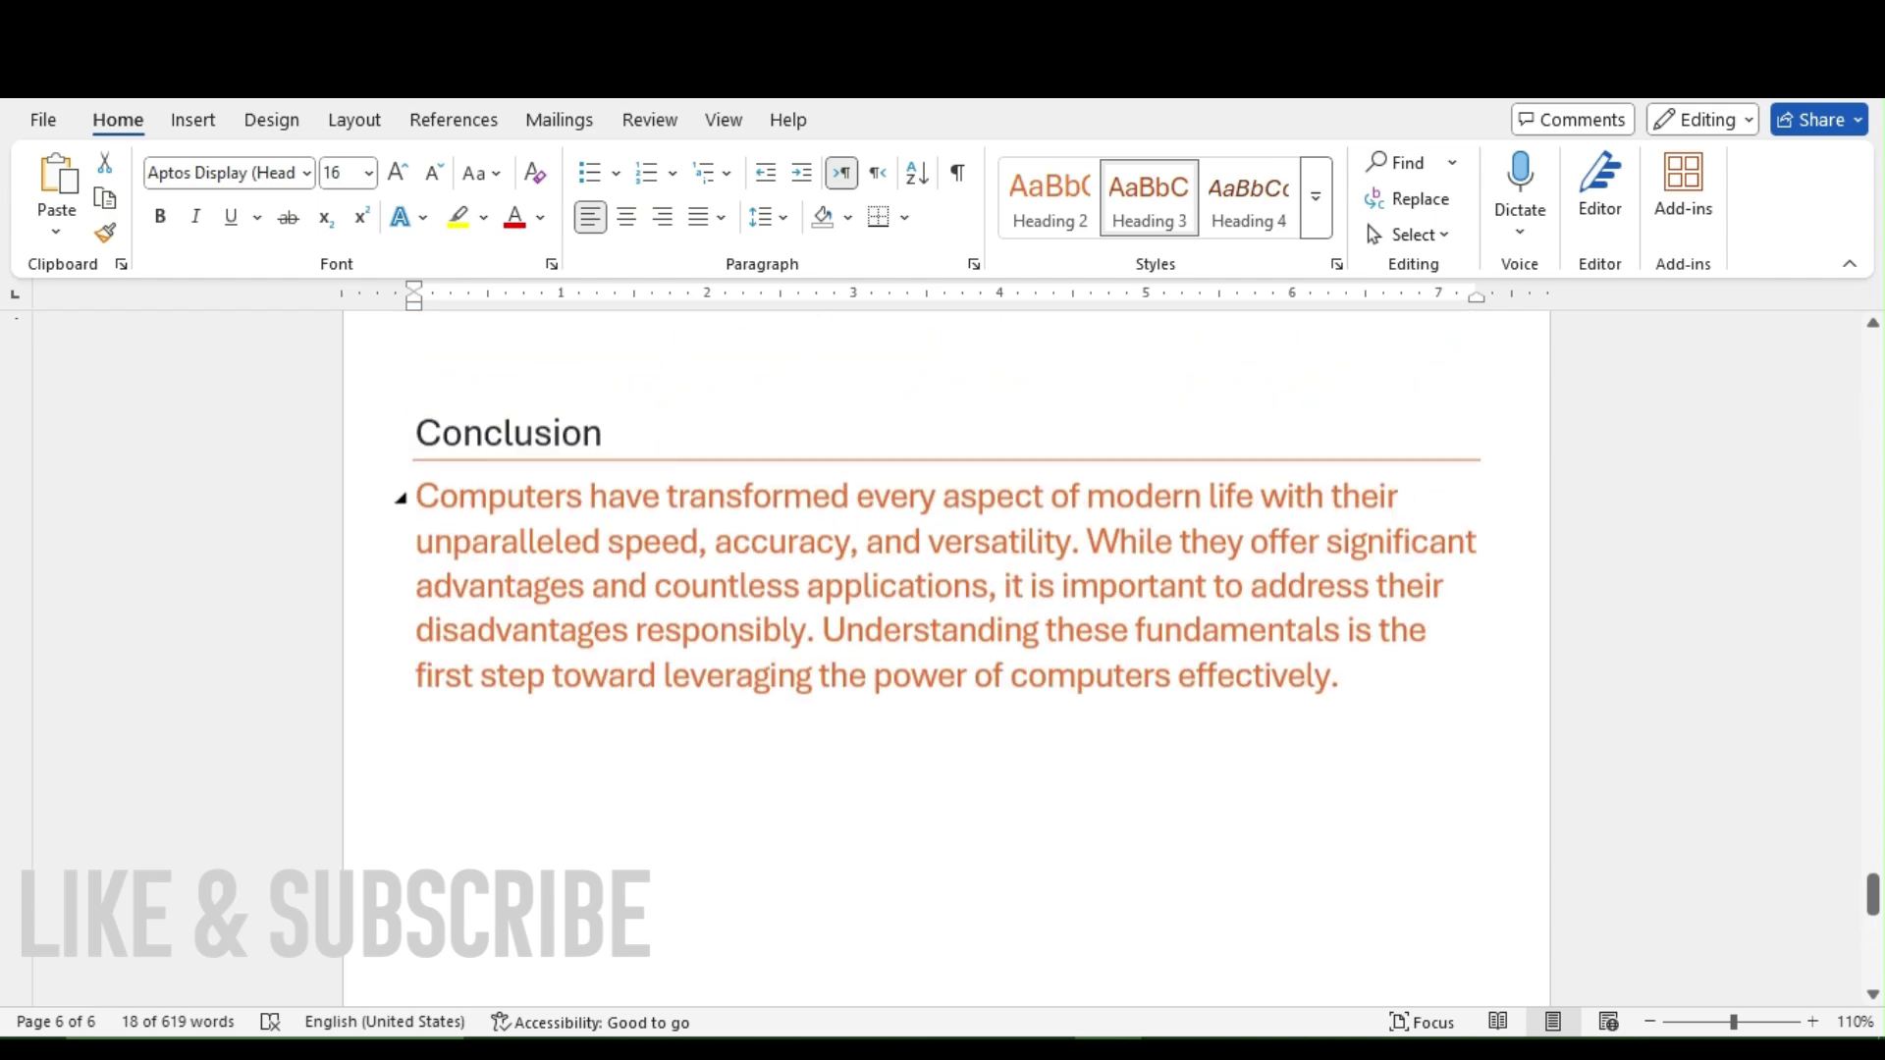
{"action": "scroll", "coordinate": [946, 658], "scroll_direction": "up", "scroll_amount": 20}
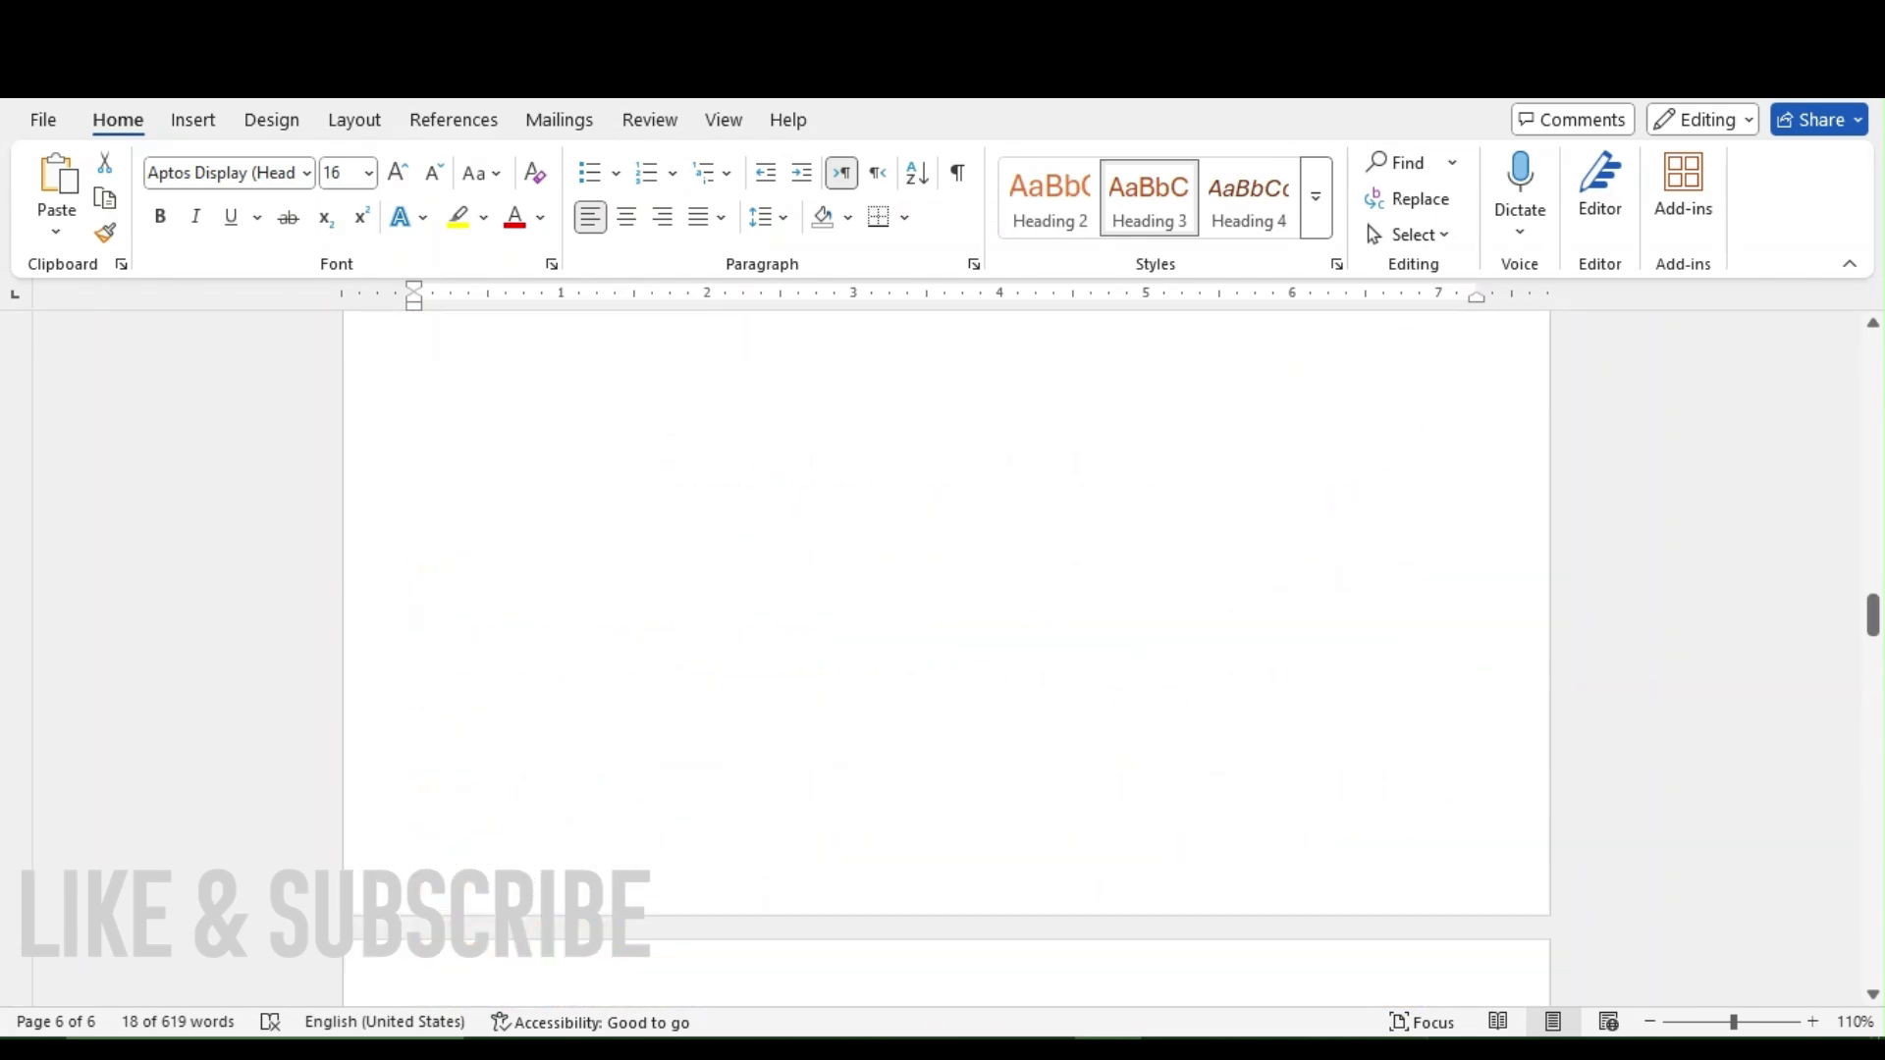
{"action": "scroll", "coordinate": [946, 657], "scroll_direction": "up", "scroll_amount": 15}
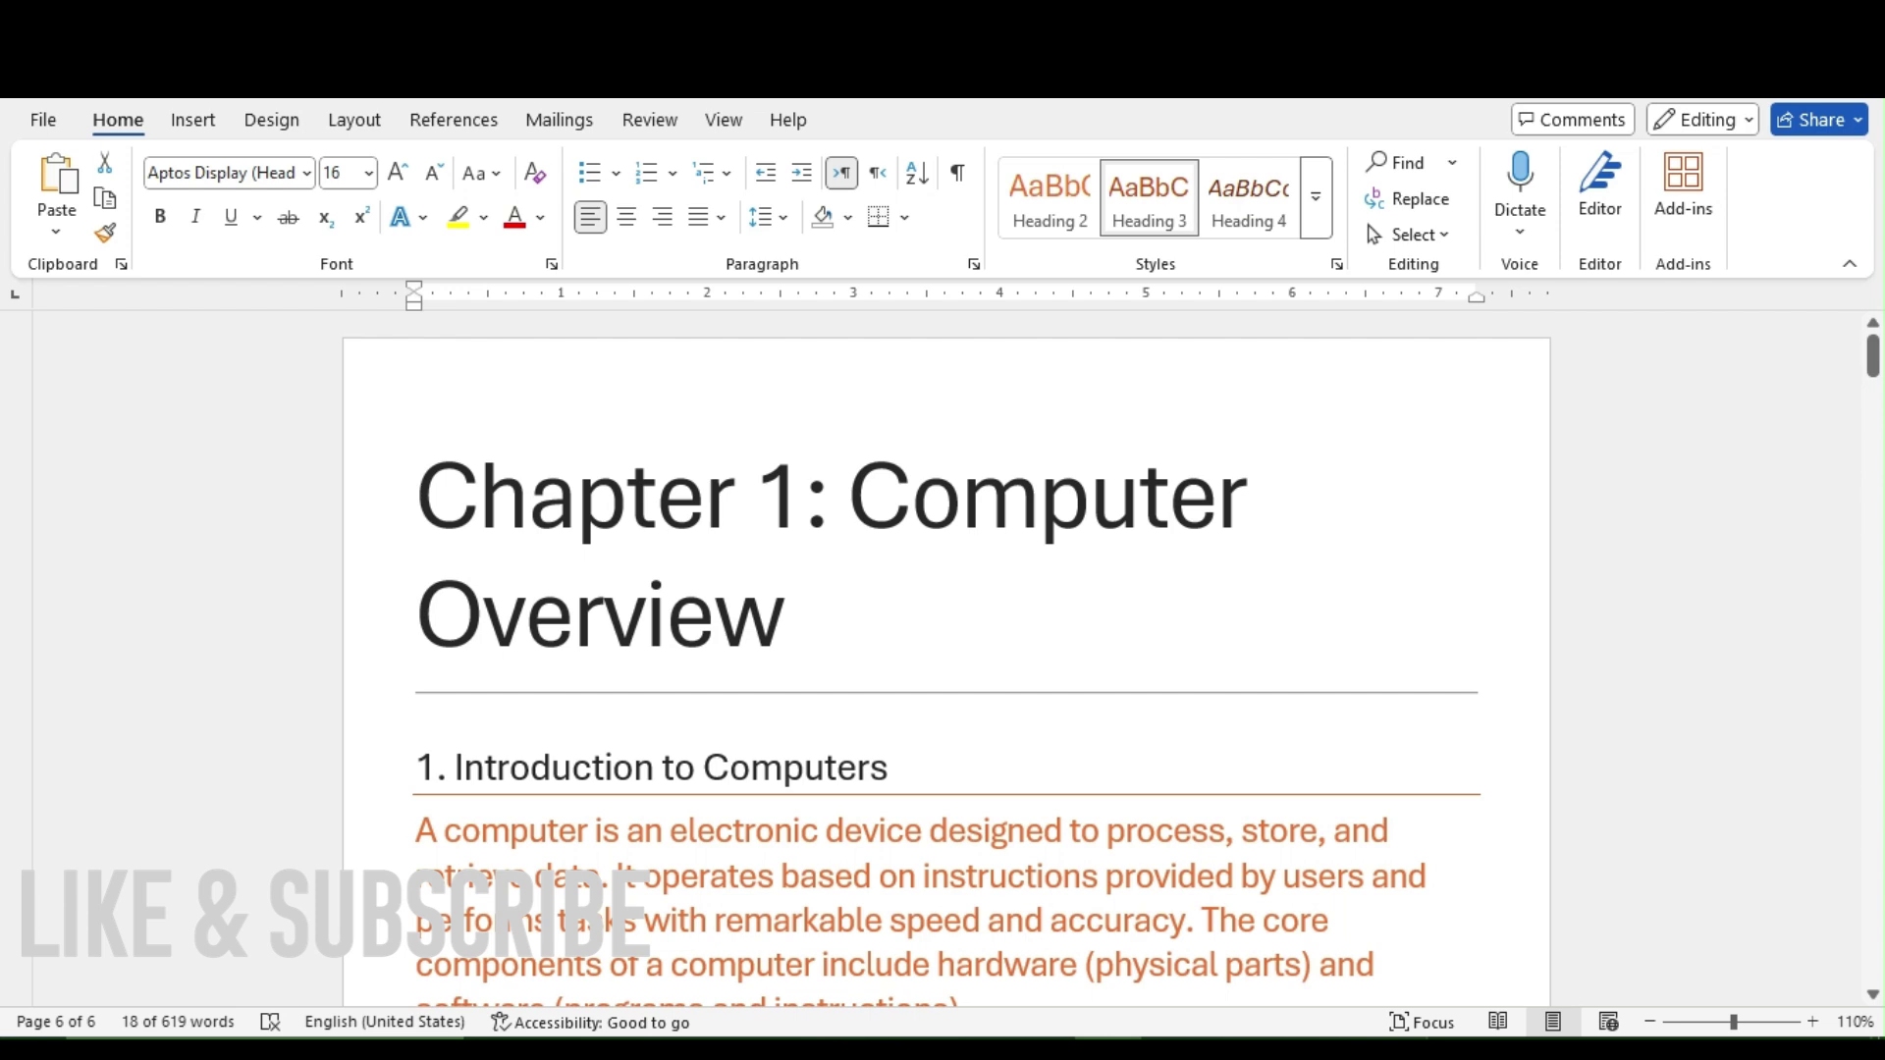
{"action": "left_click", "coordinate": [378, 768]}
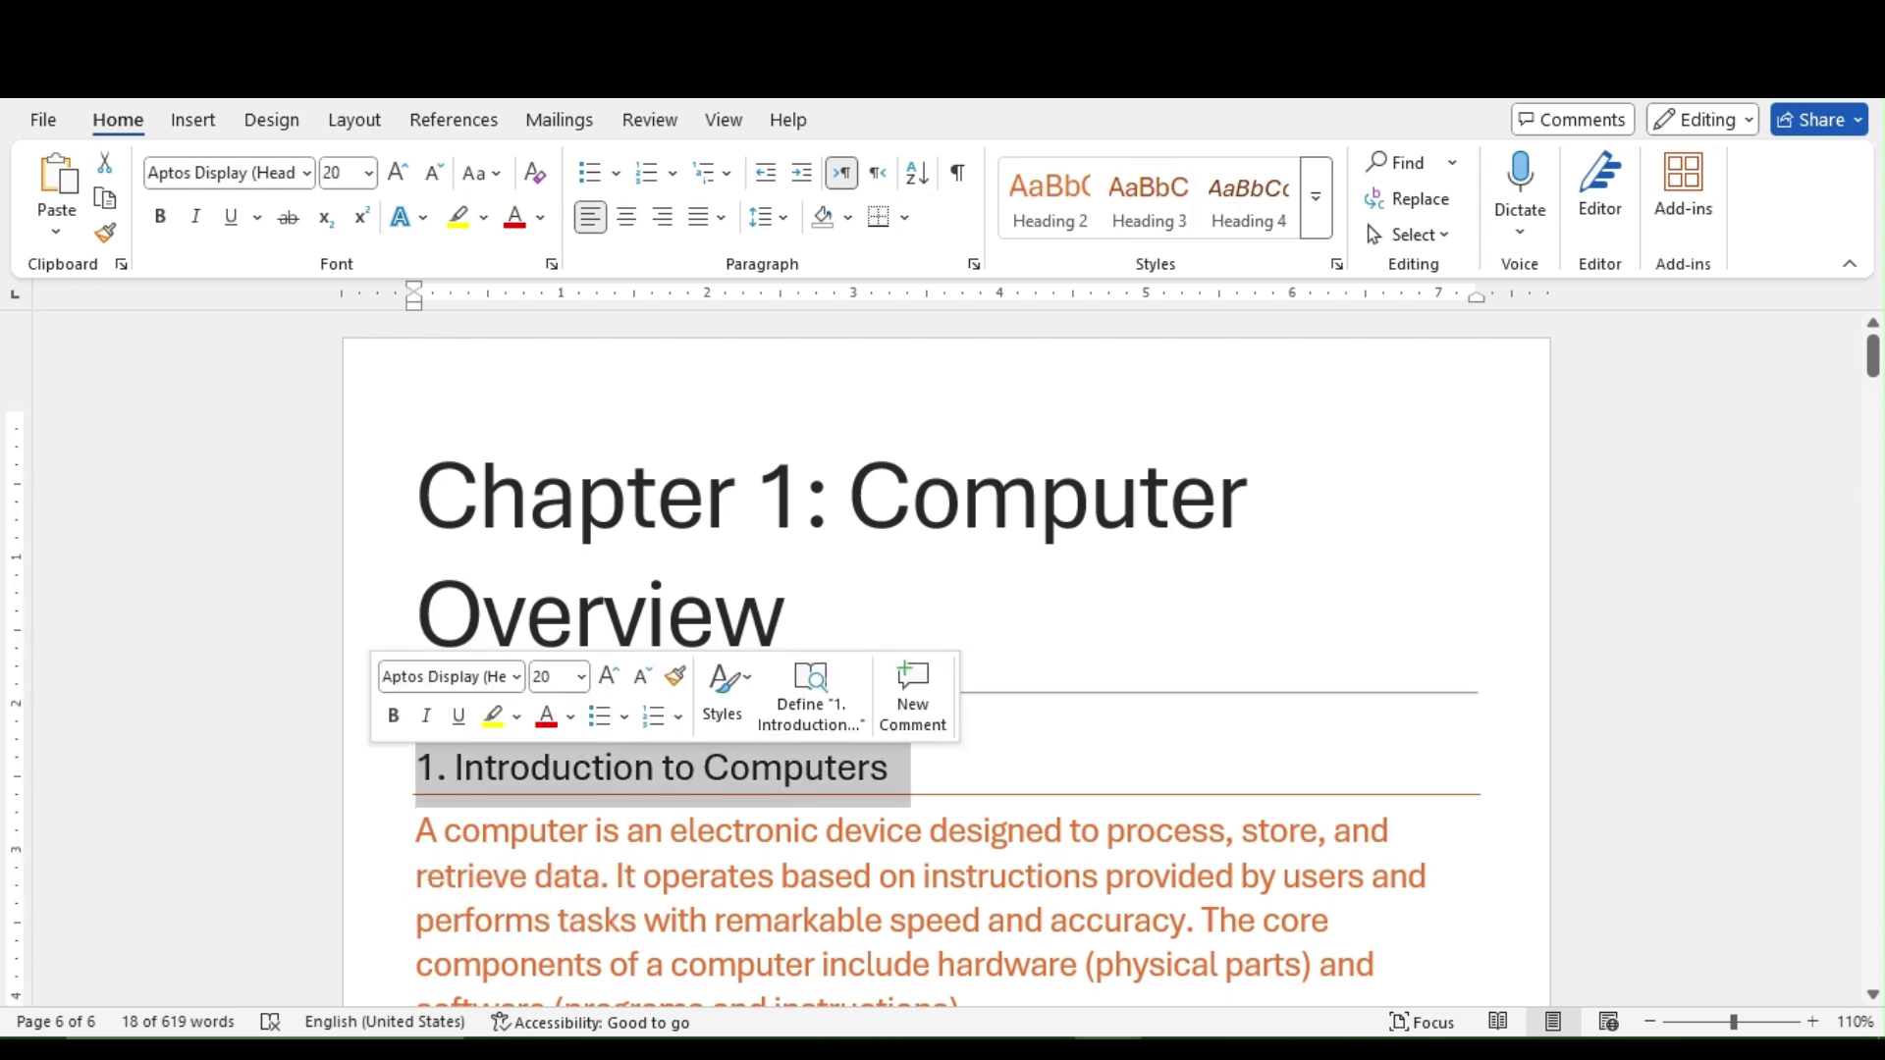
{"action": "scroll", "coordinate": [945, 658], "scroll_direction": "down", "scroll_amount": 1}
{"action": "scroll", "coordinate": [937, 654], "scroll_direction": "down", "scroll_amount": 1}
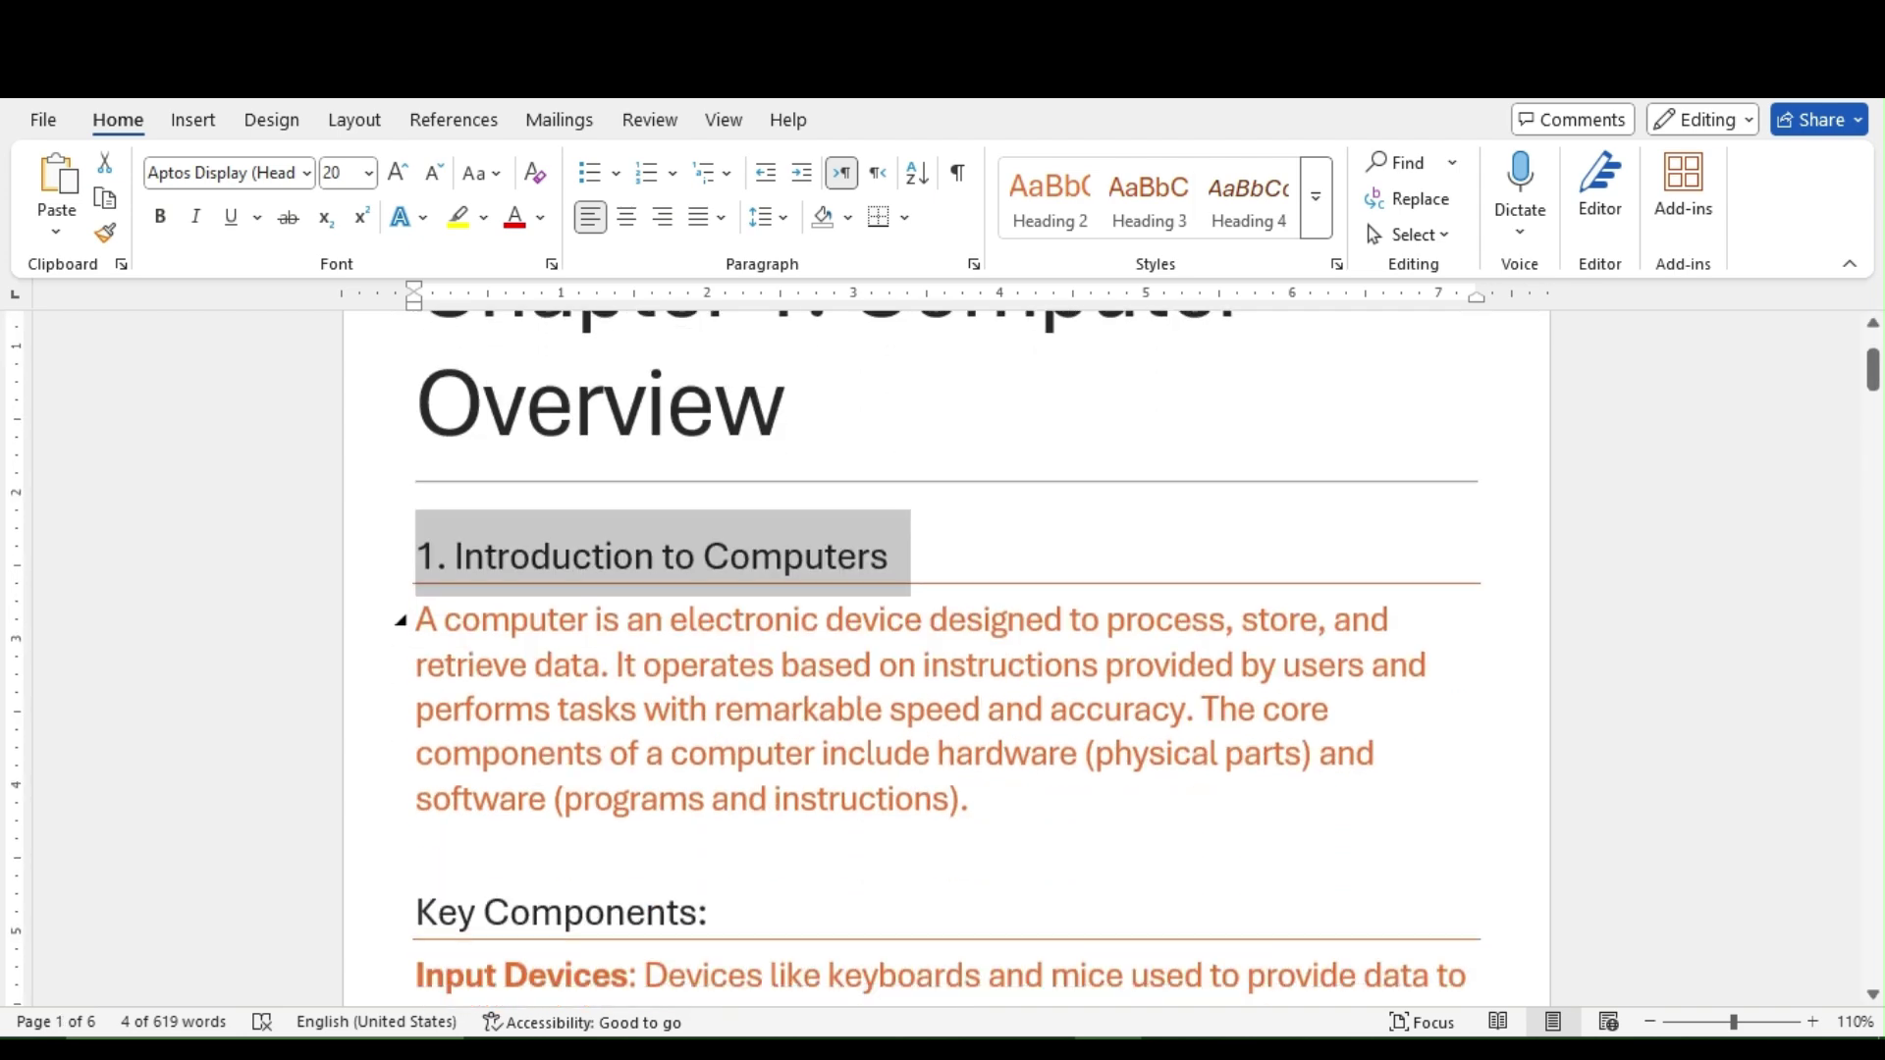
{"action": "scroll", "coordinate": [945, 654], "scroll_direction": "down", "scroll_amount": 5}
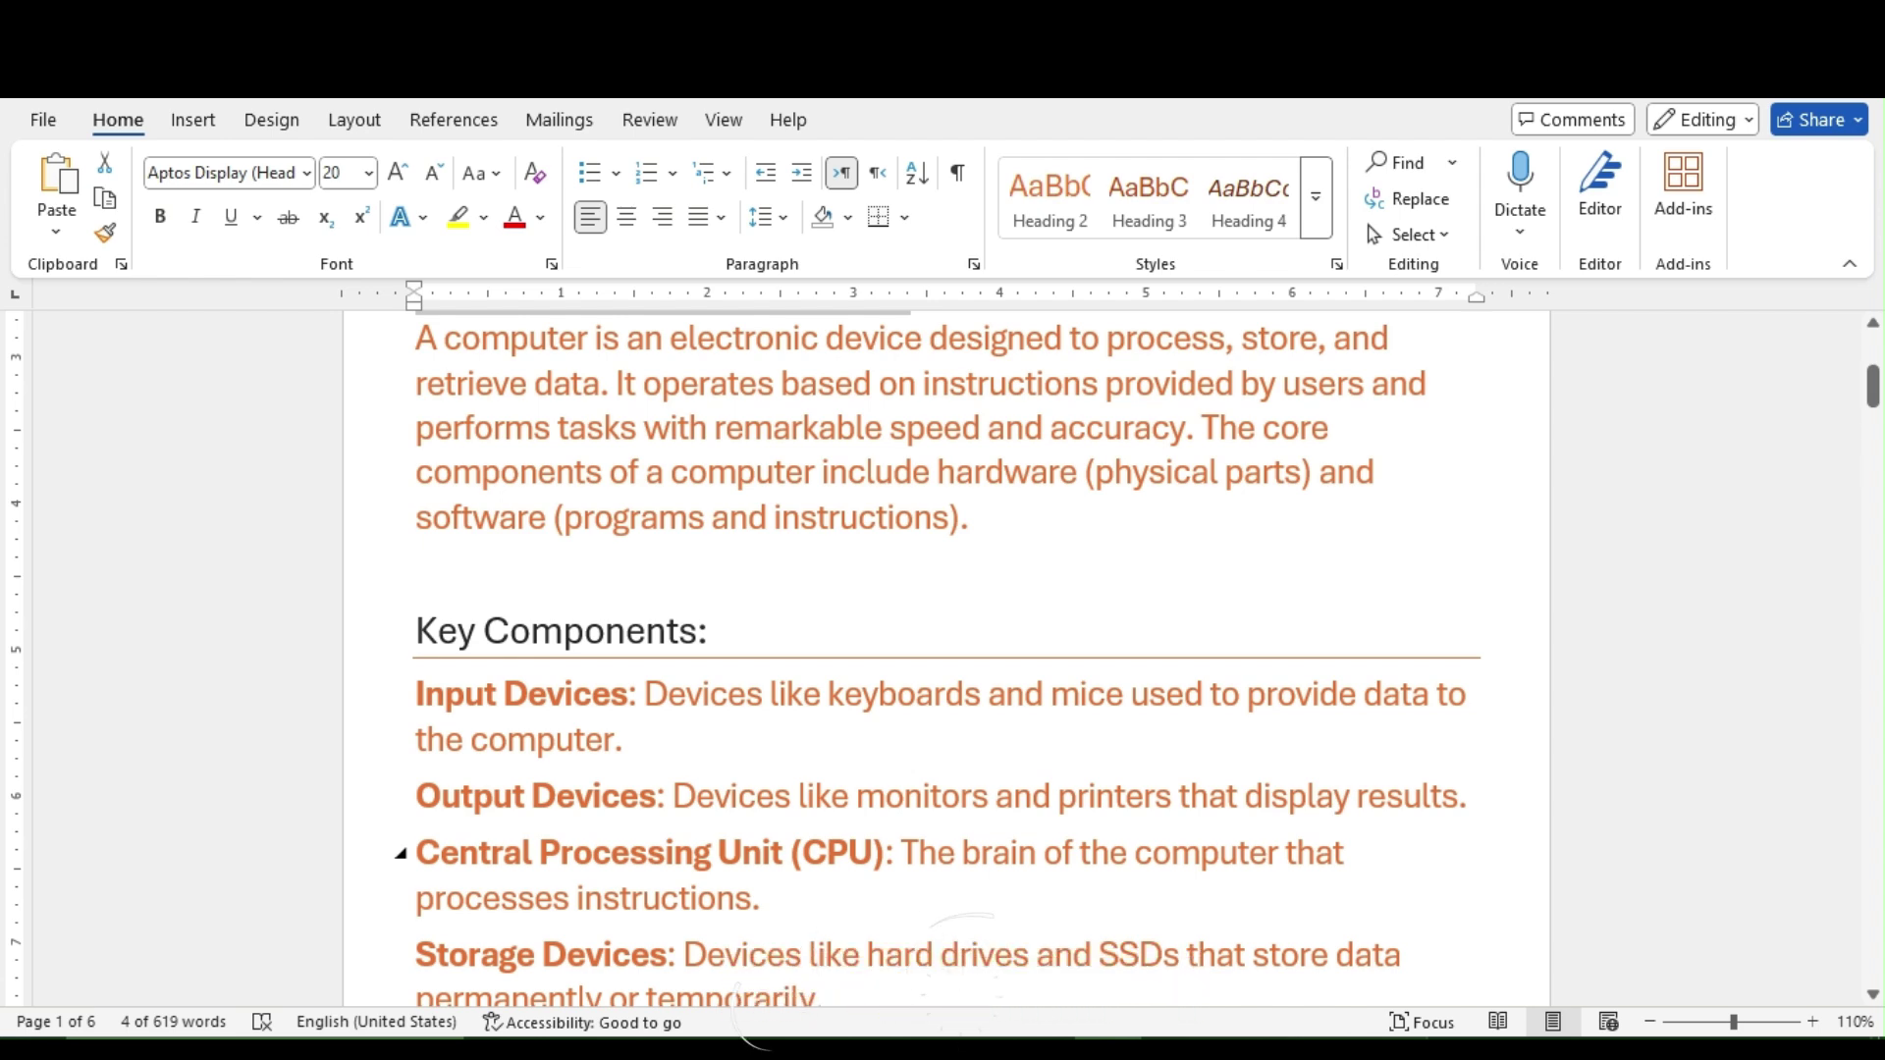
{"action": "scroll", "coordinate": [946, 655], "scroll_direction": "down", "scroll_amount": 10}
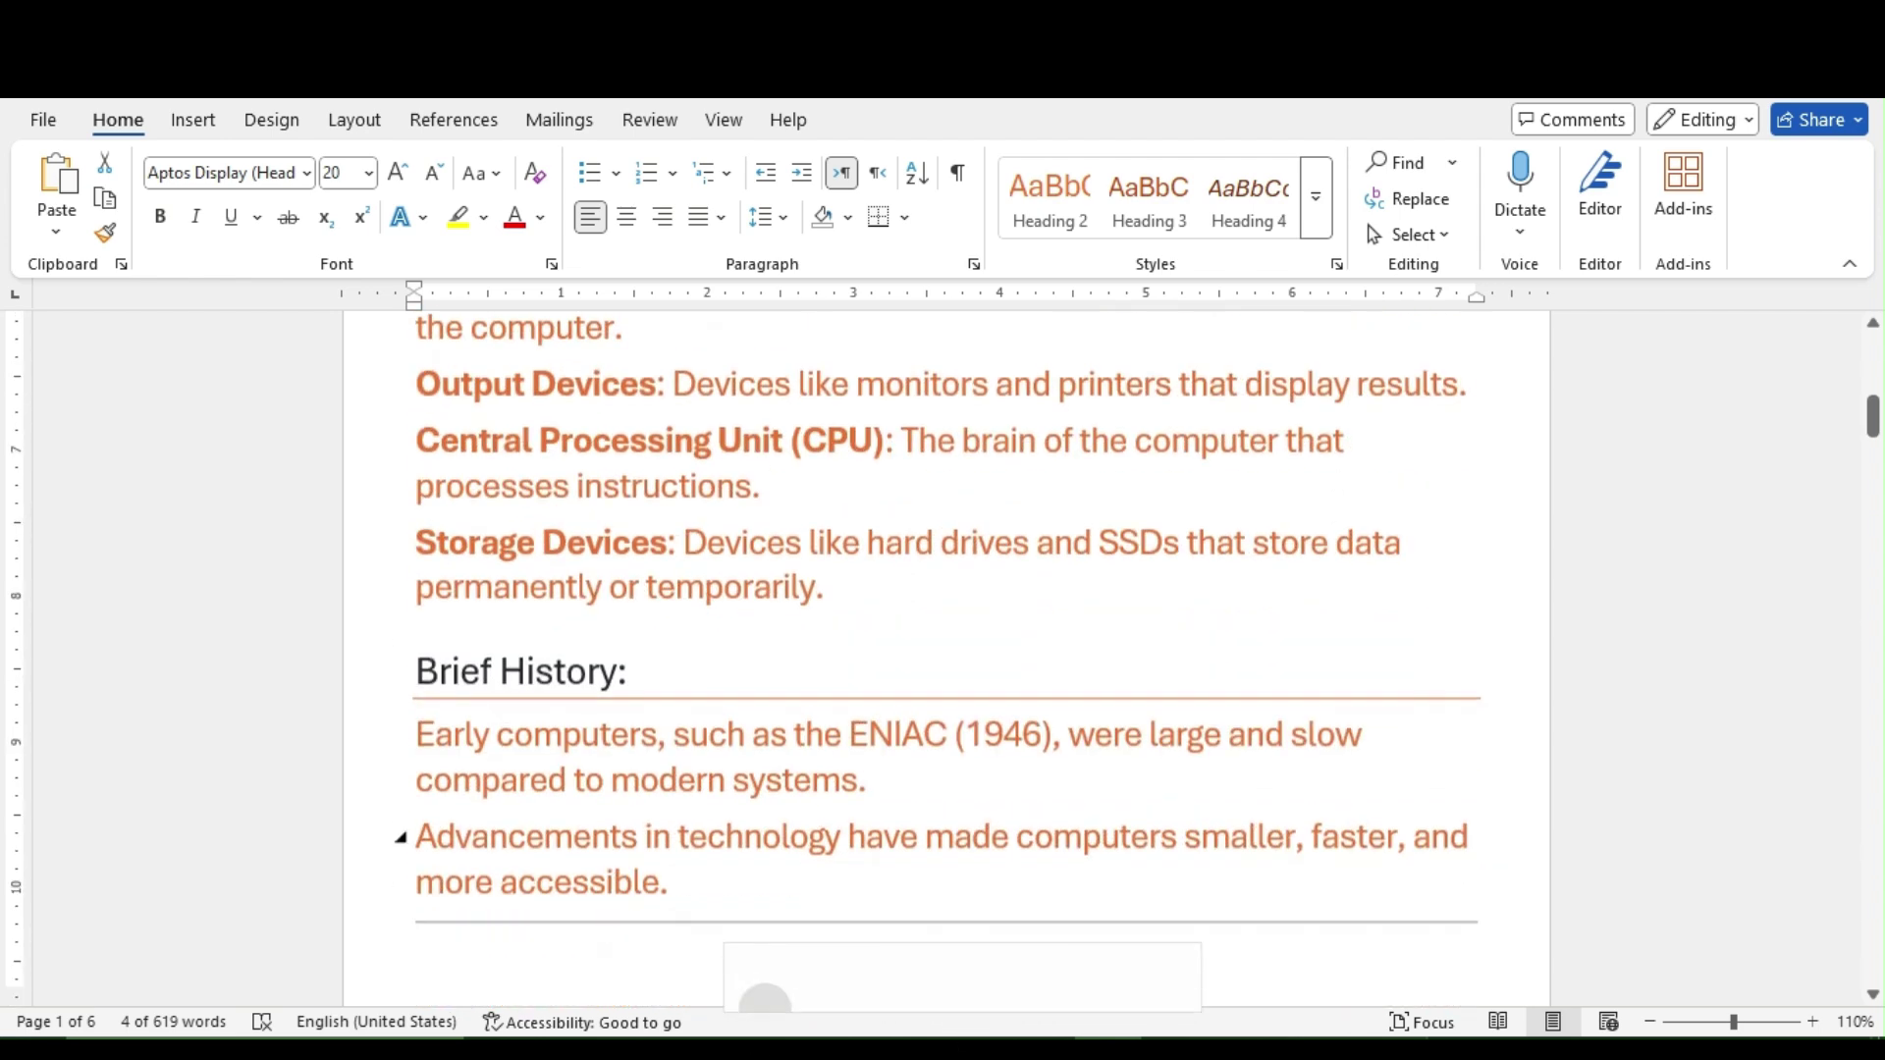
{"action": "scroll", "coordinate": [946, 656], "scroll_direction": "down", "scroll_amount": 3}
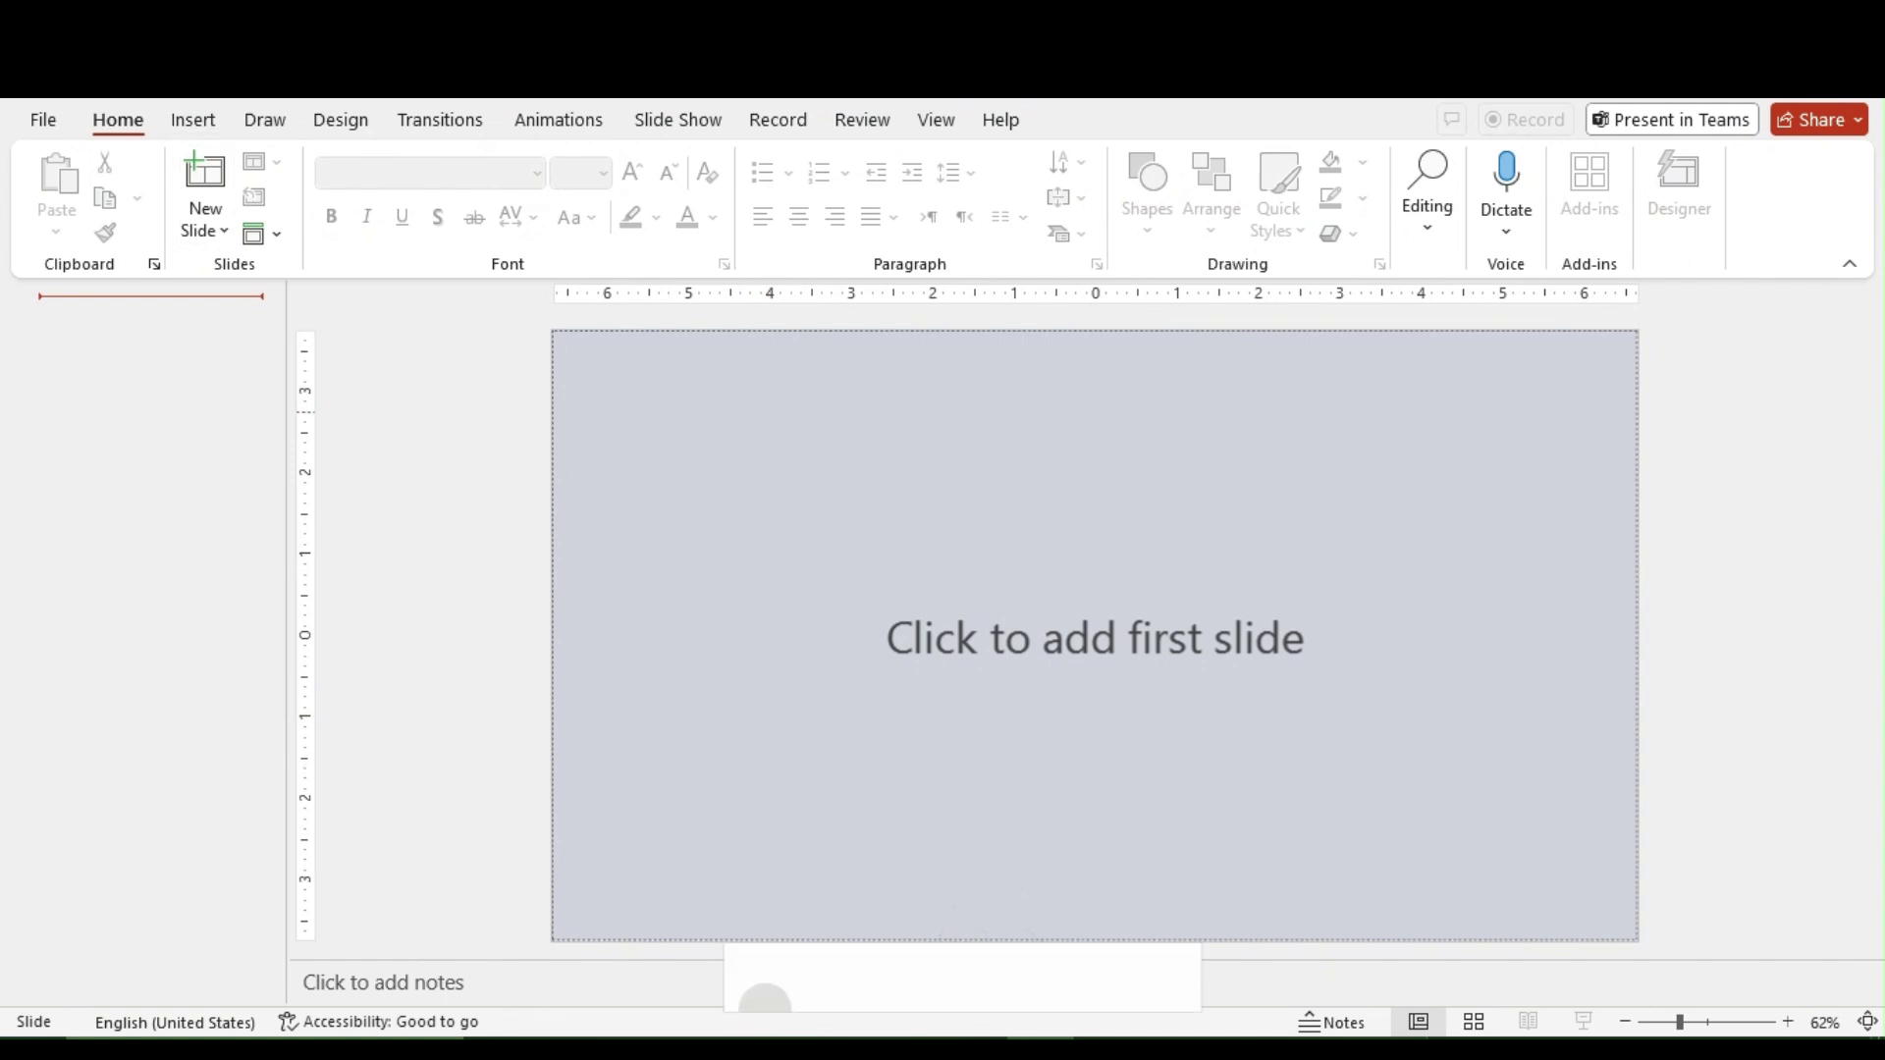
- In the empty PowerPoint presentation, create slides from the outline of the Word document Contents in the Projects files folder
{"action": "key", "text": "ctrl+m"}
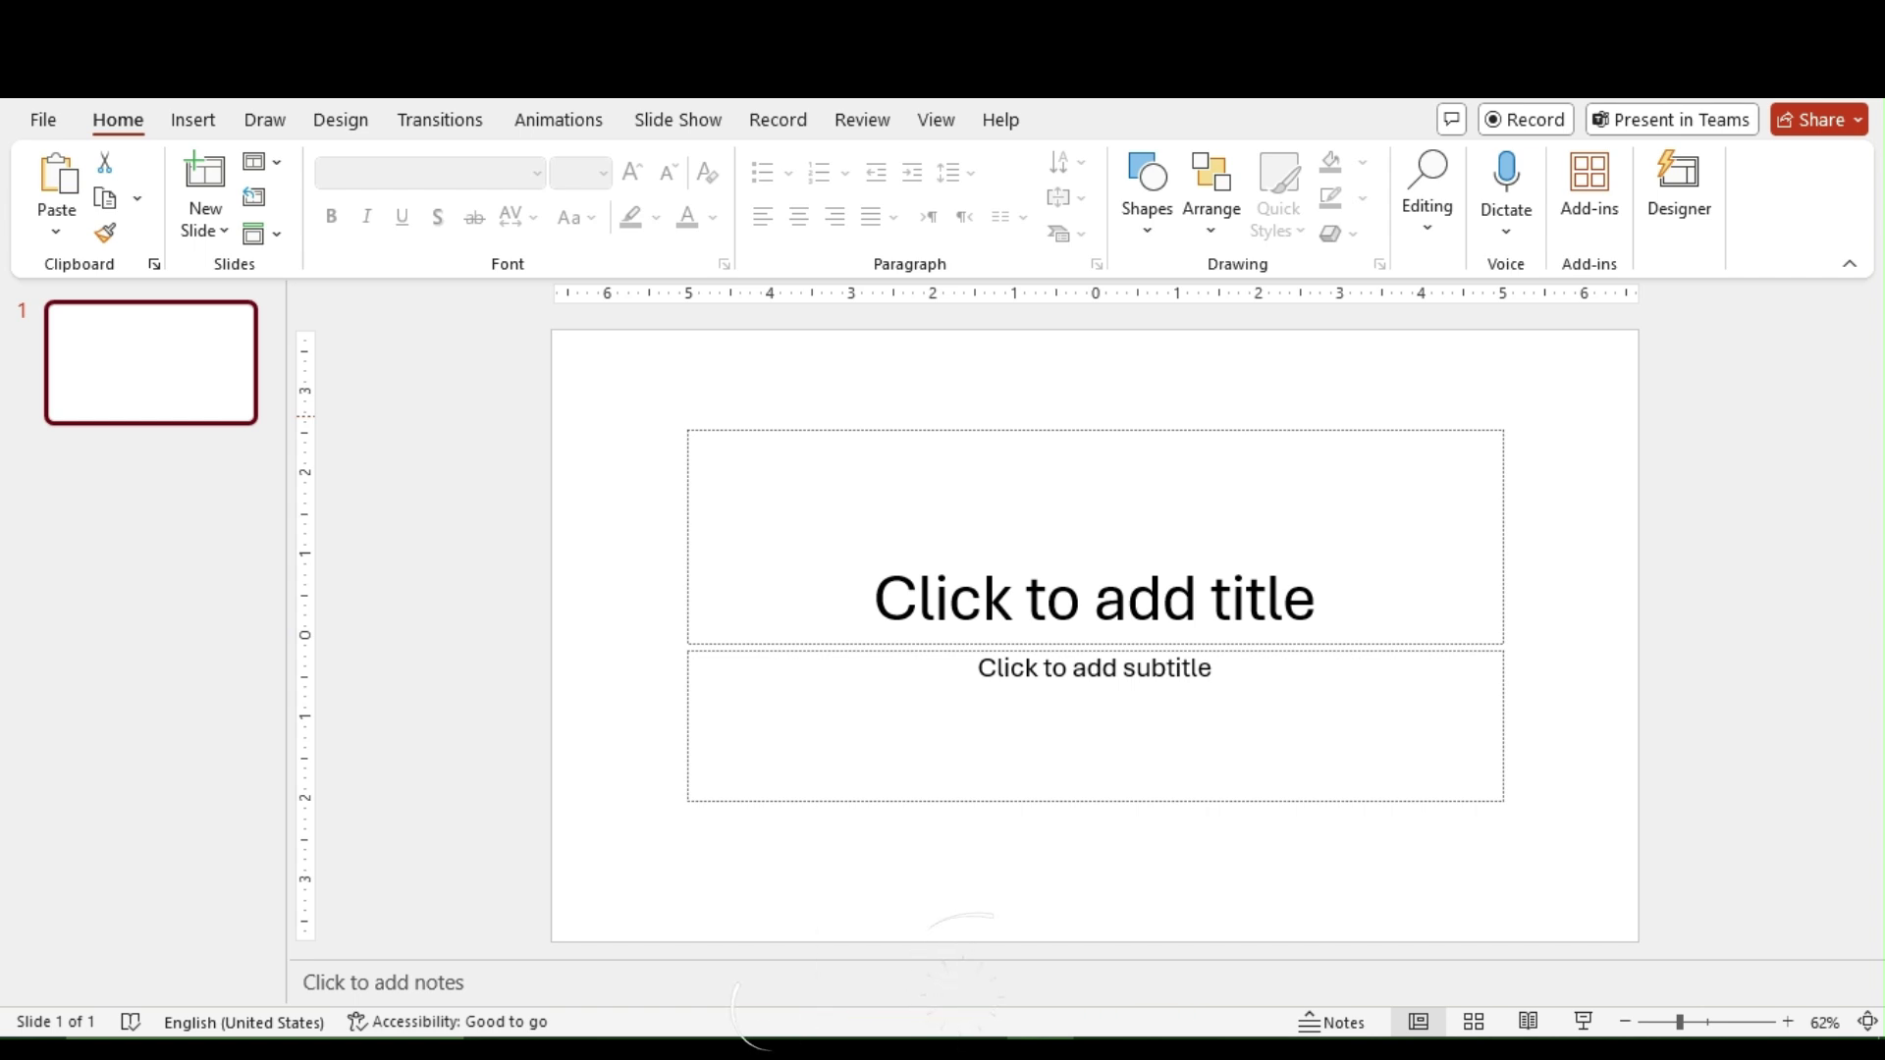
{"action": "key", "text": "Delete"}
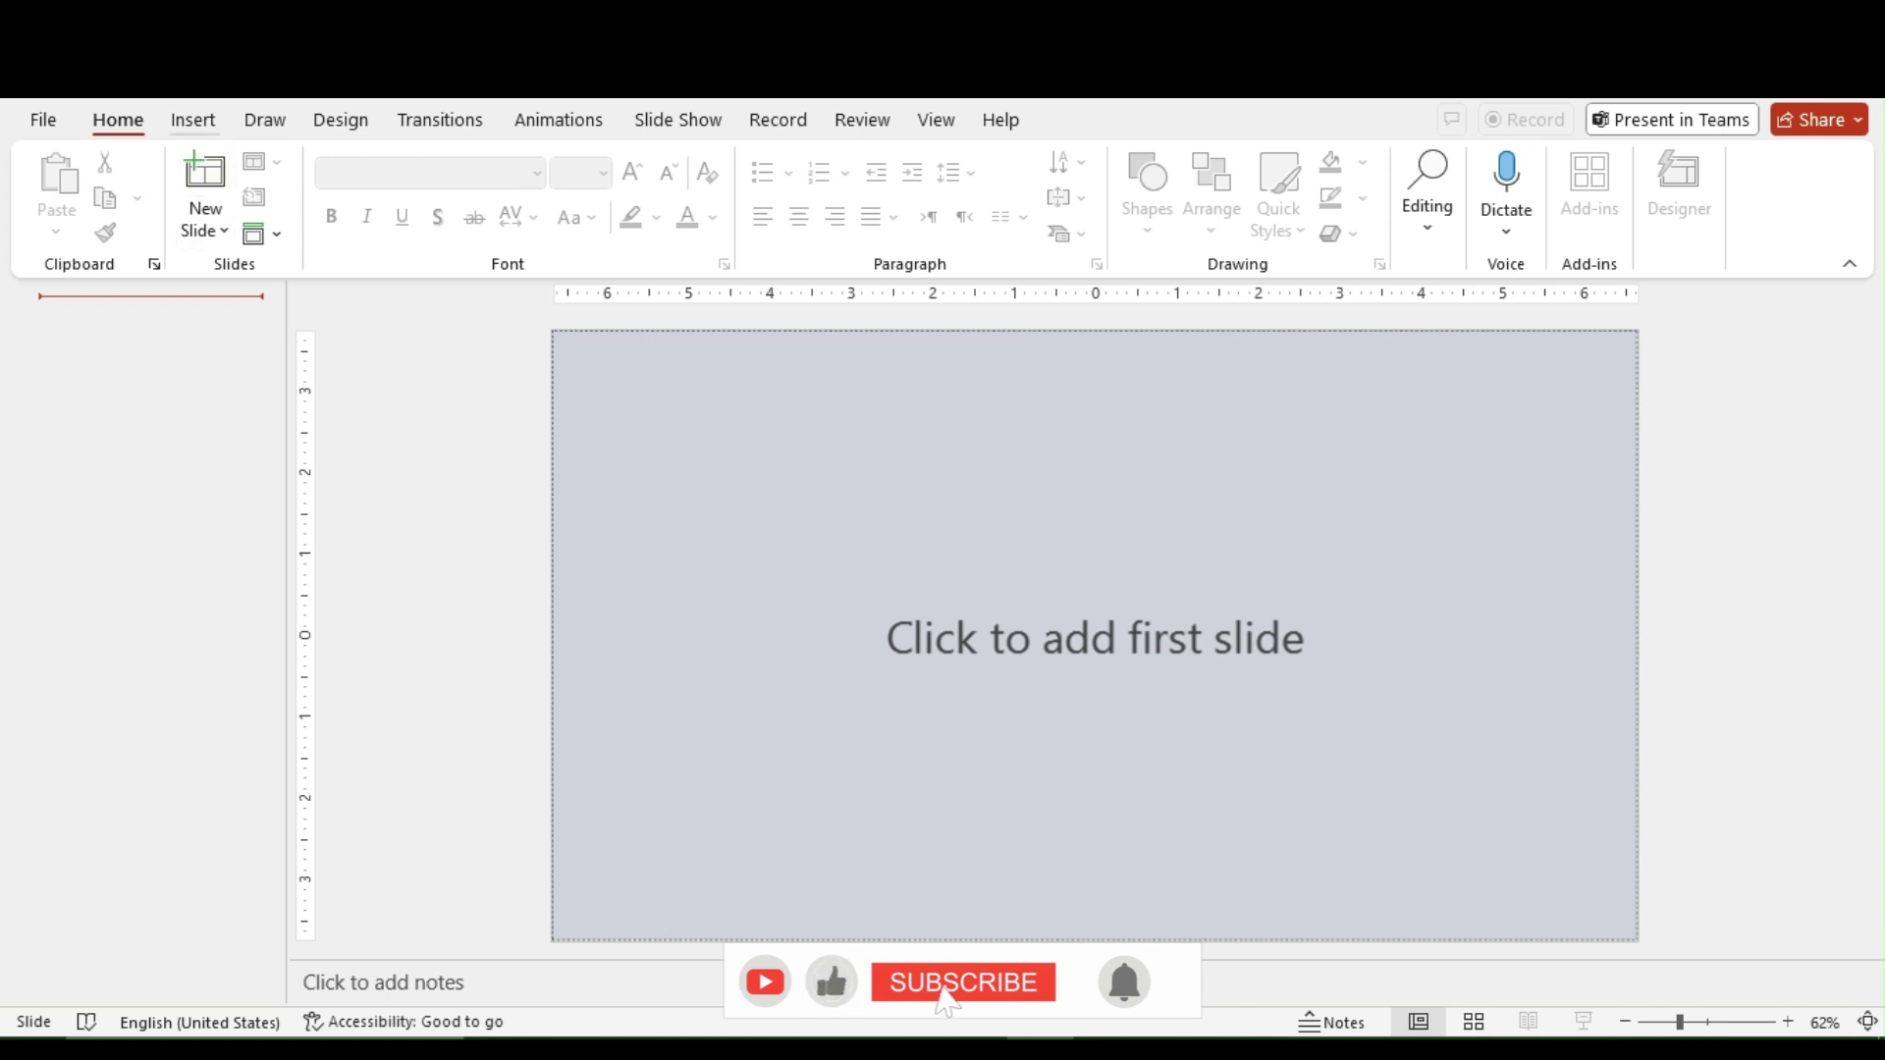
{"action": "left_click", "coordinate": [193, 120]}
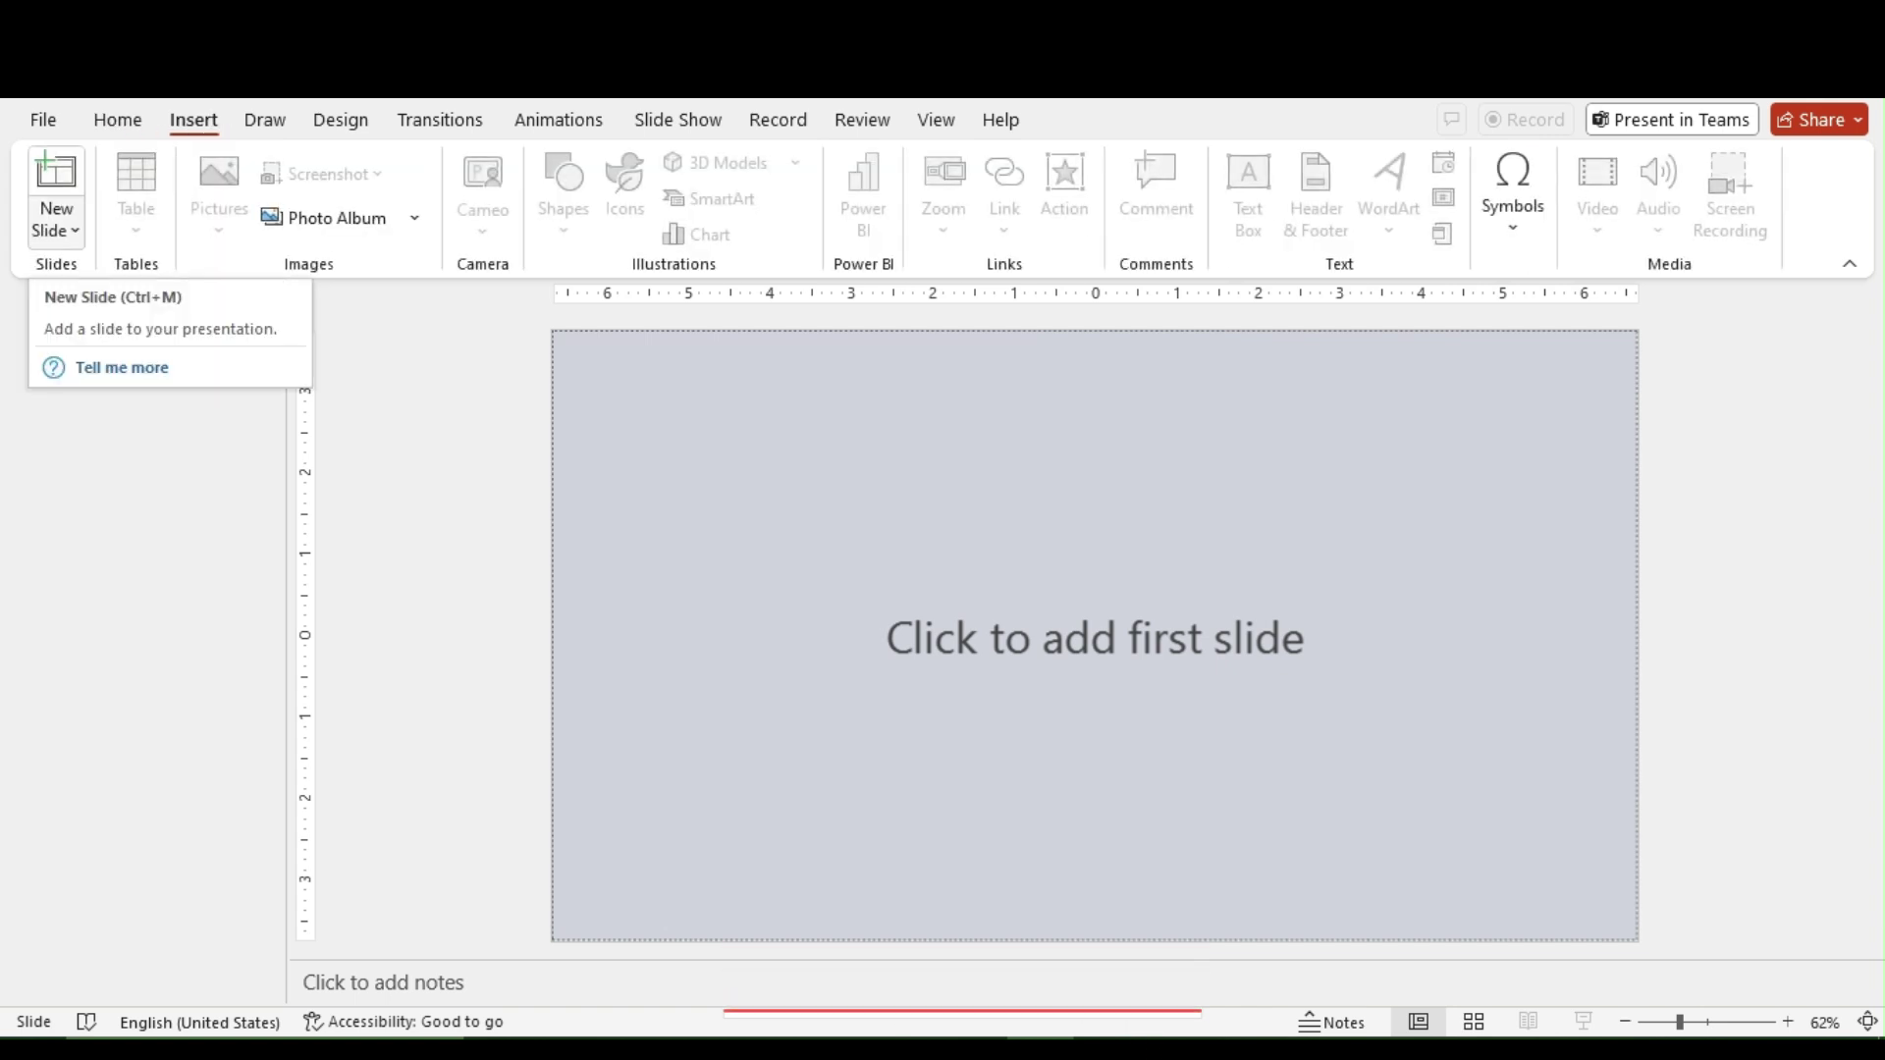
{"action": "left_click", "coordinate": [56, 229]}
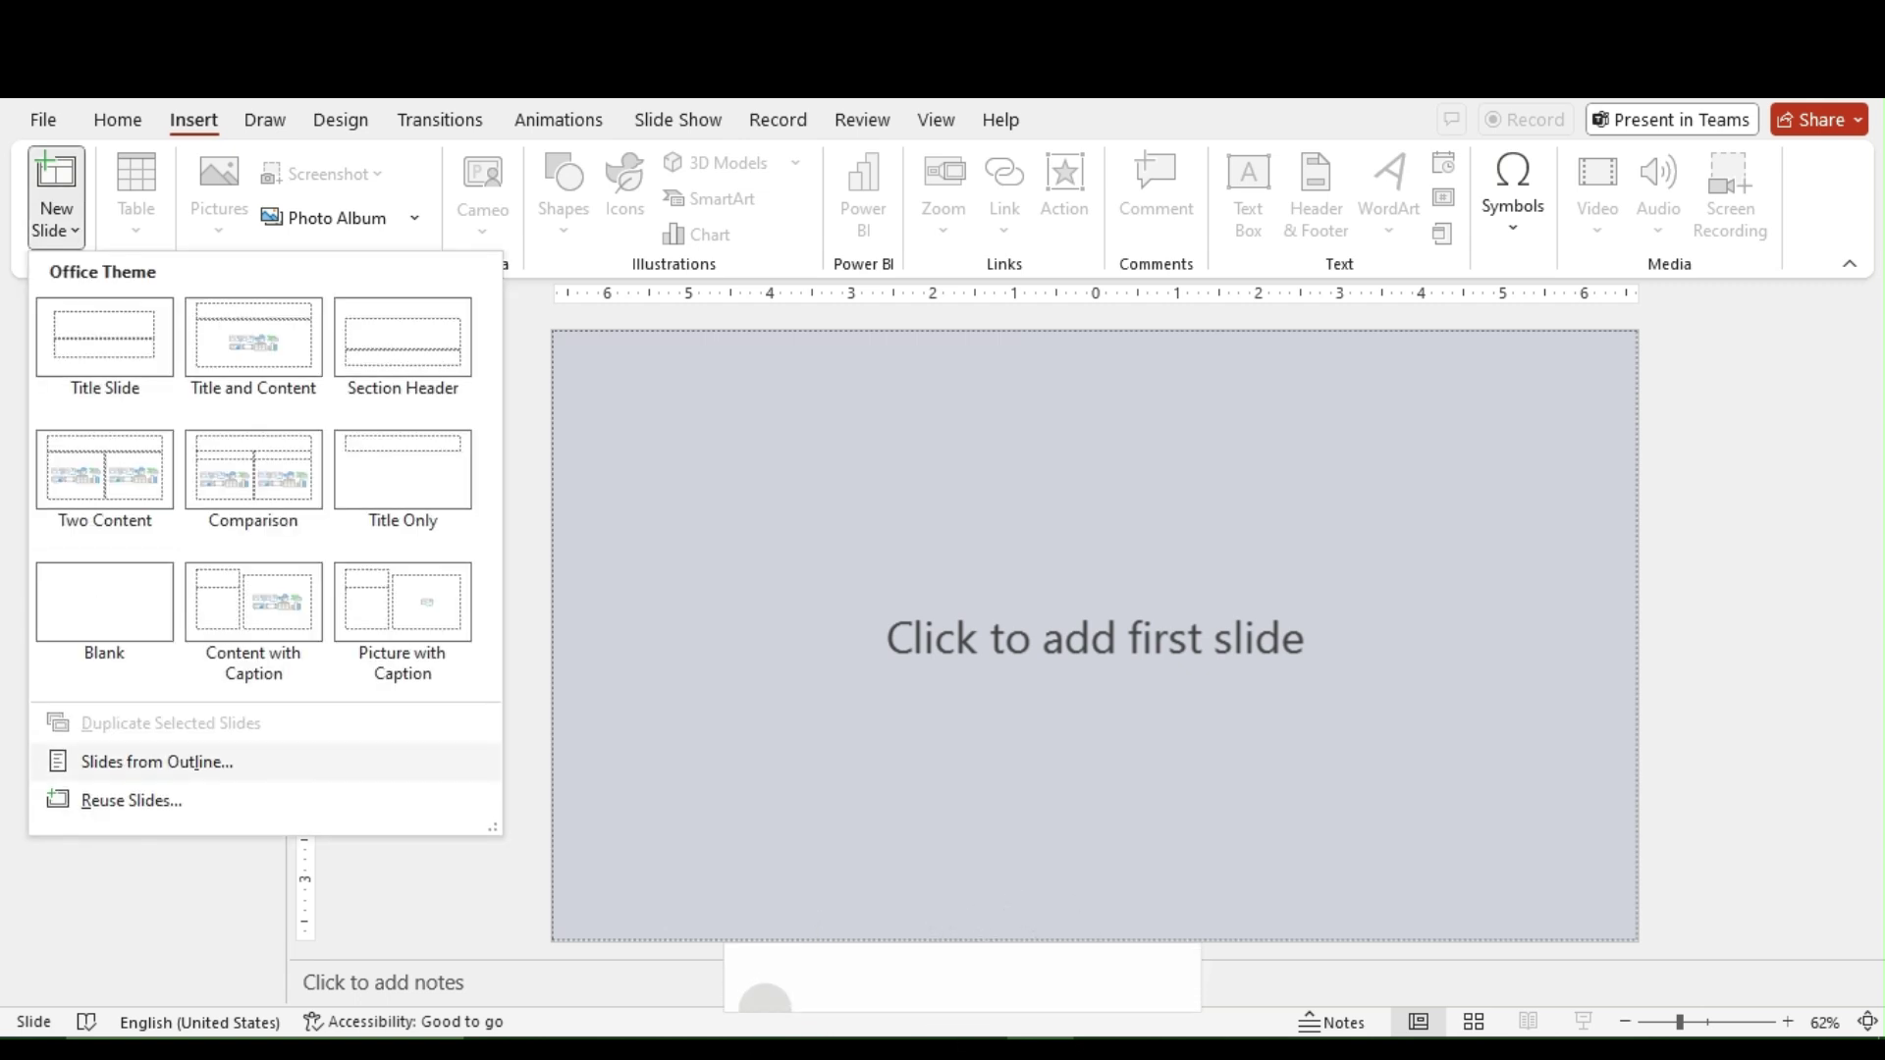
{"action": "left_click", "coordinate": [157, 762]}
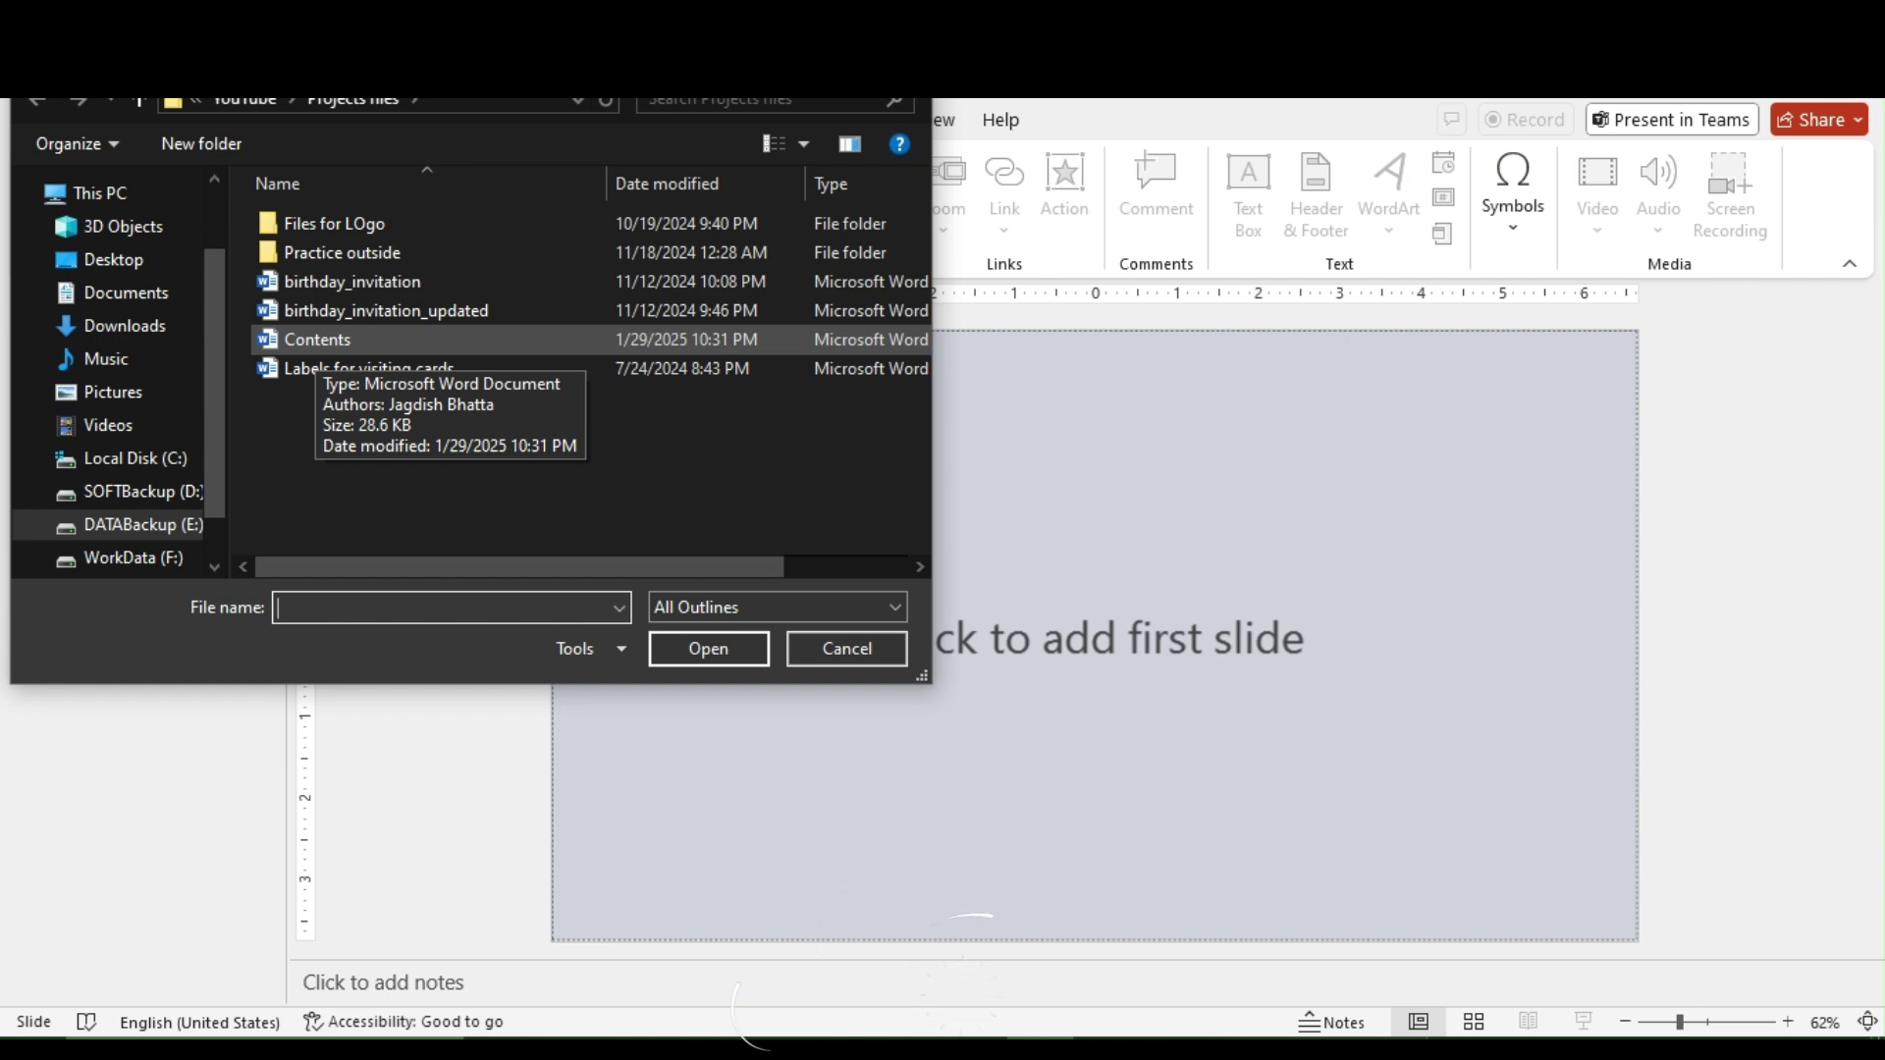
{"action": "left_click", "coordinate": [317, 340]}
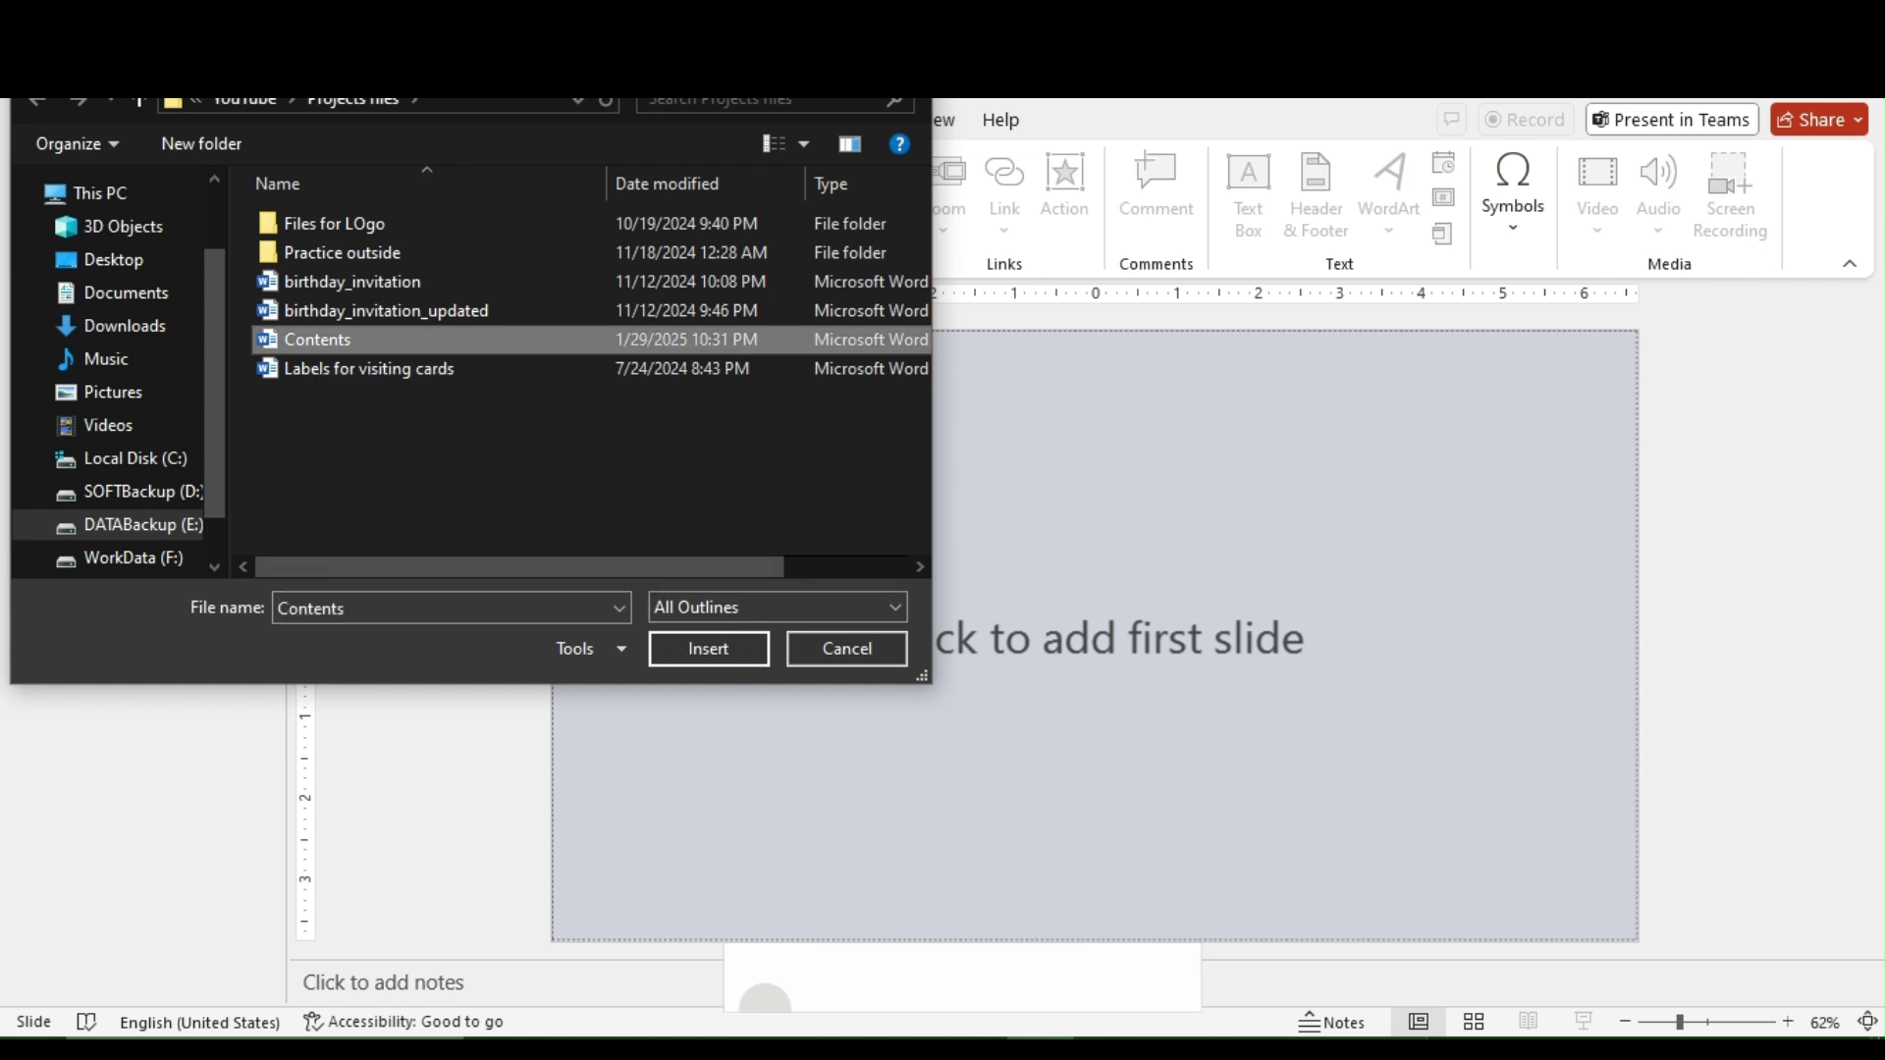
{"action": "key", "text": "Return"}
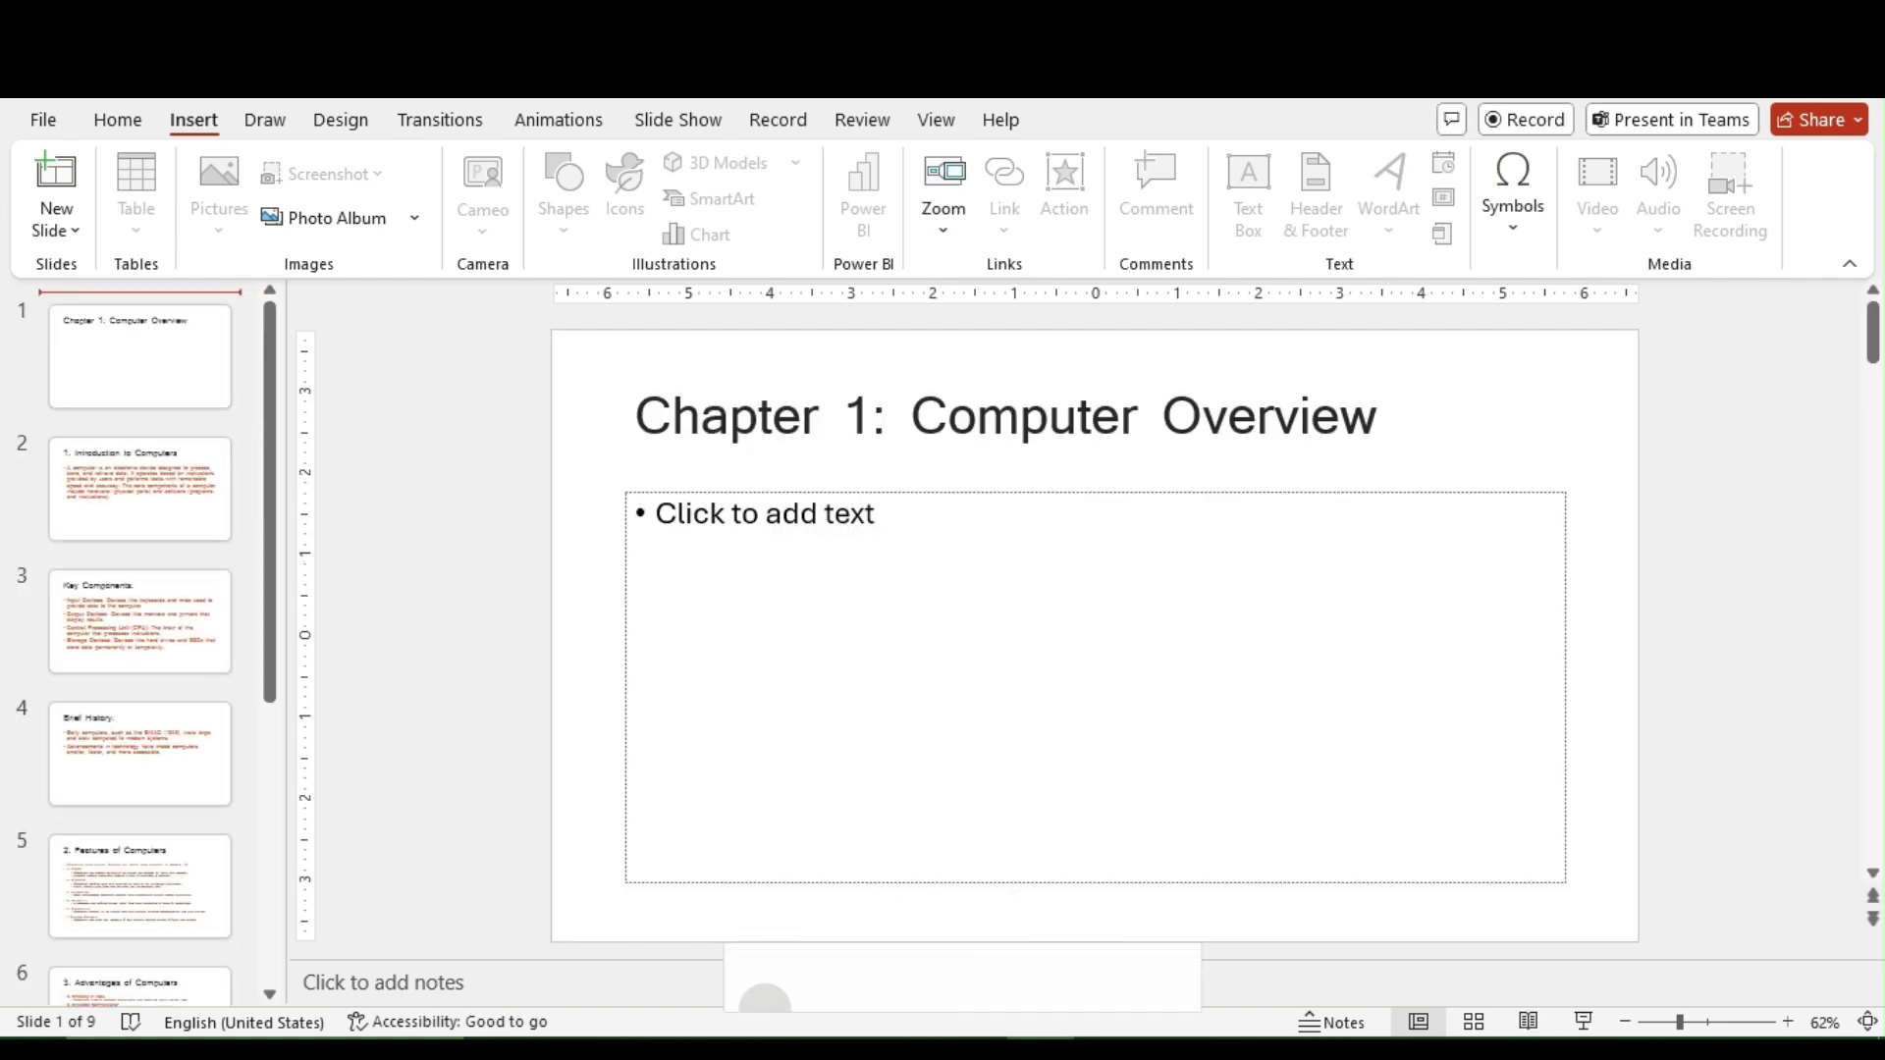
- Change the layout of the first slide, "Chapter 1: Computer Overview", to Title Slide
{"action": "left_click", "coordinate": [139, 356]}
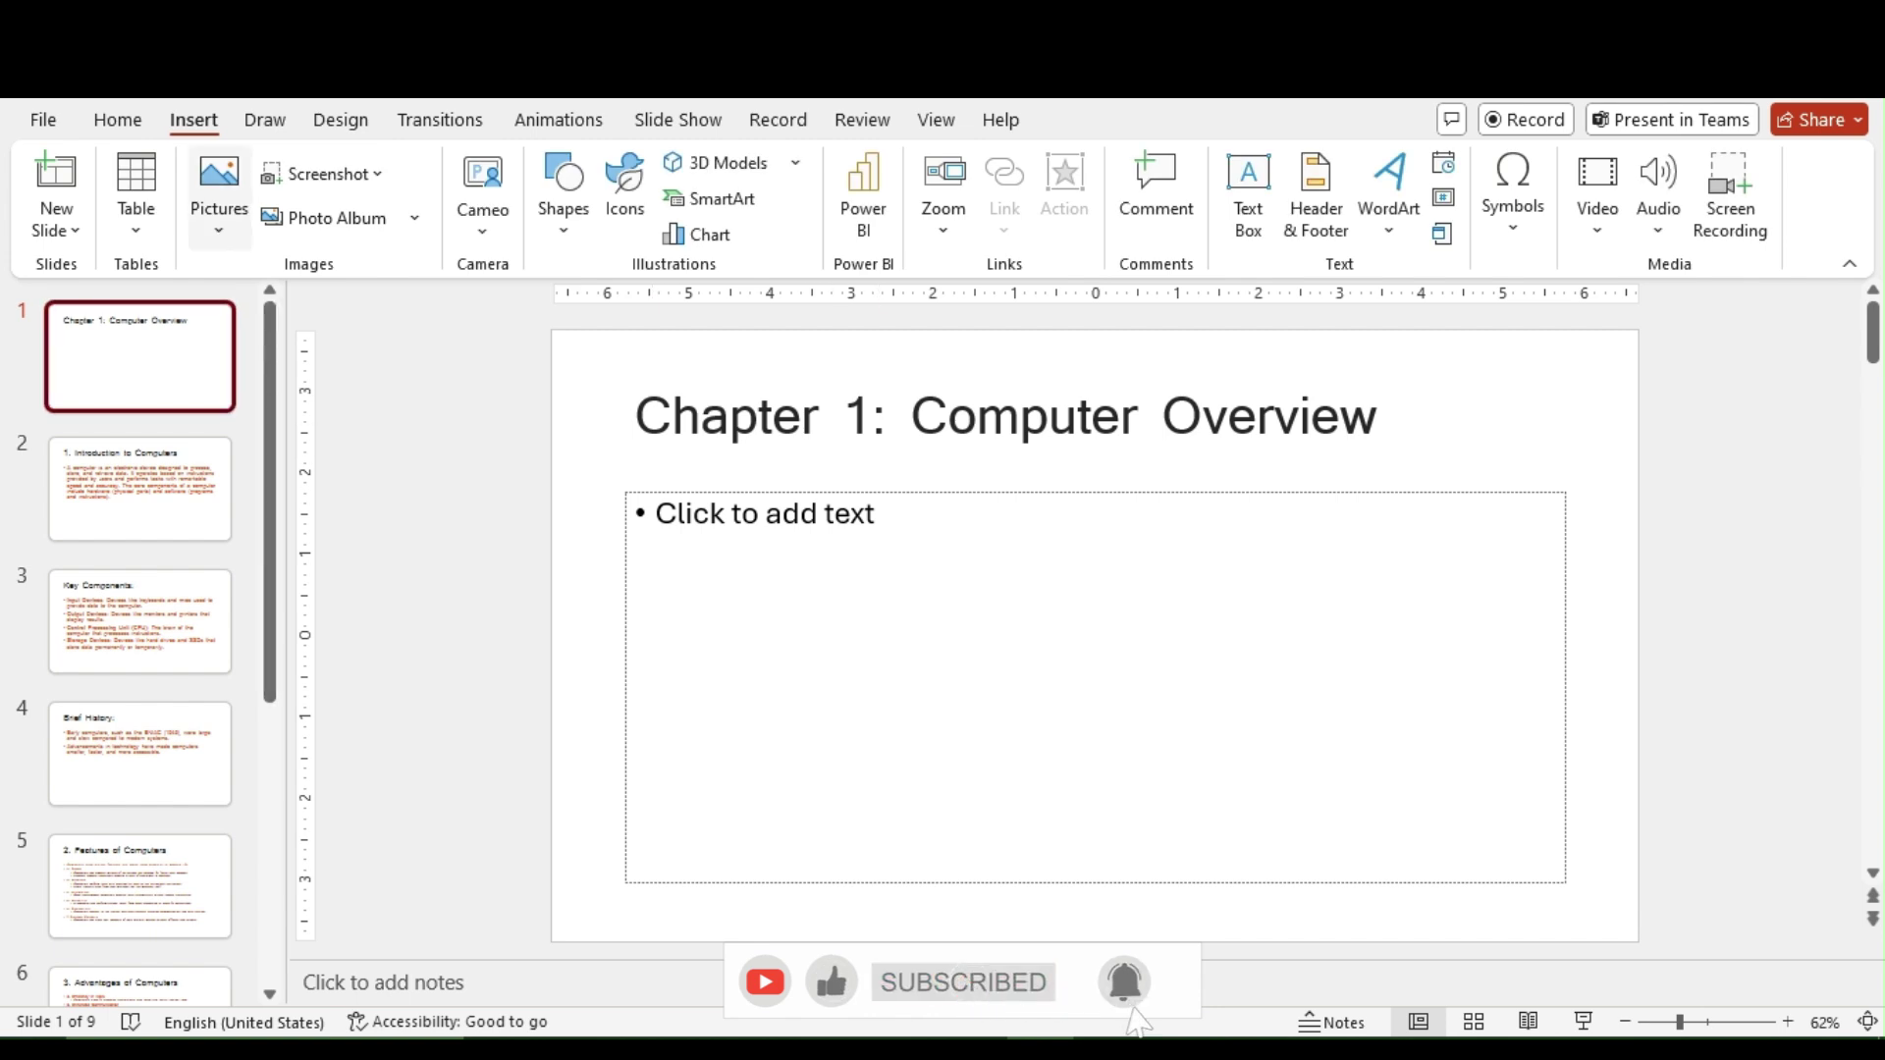
{"action": "left_click", "coordinate": [118, 119]}
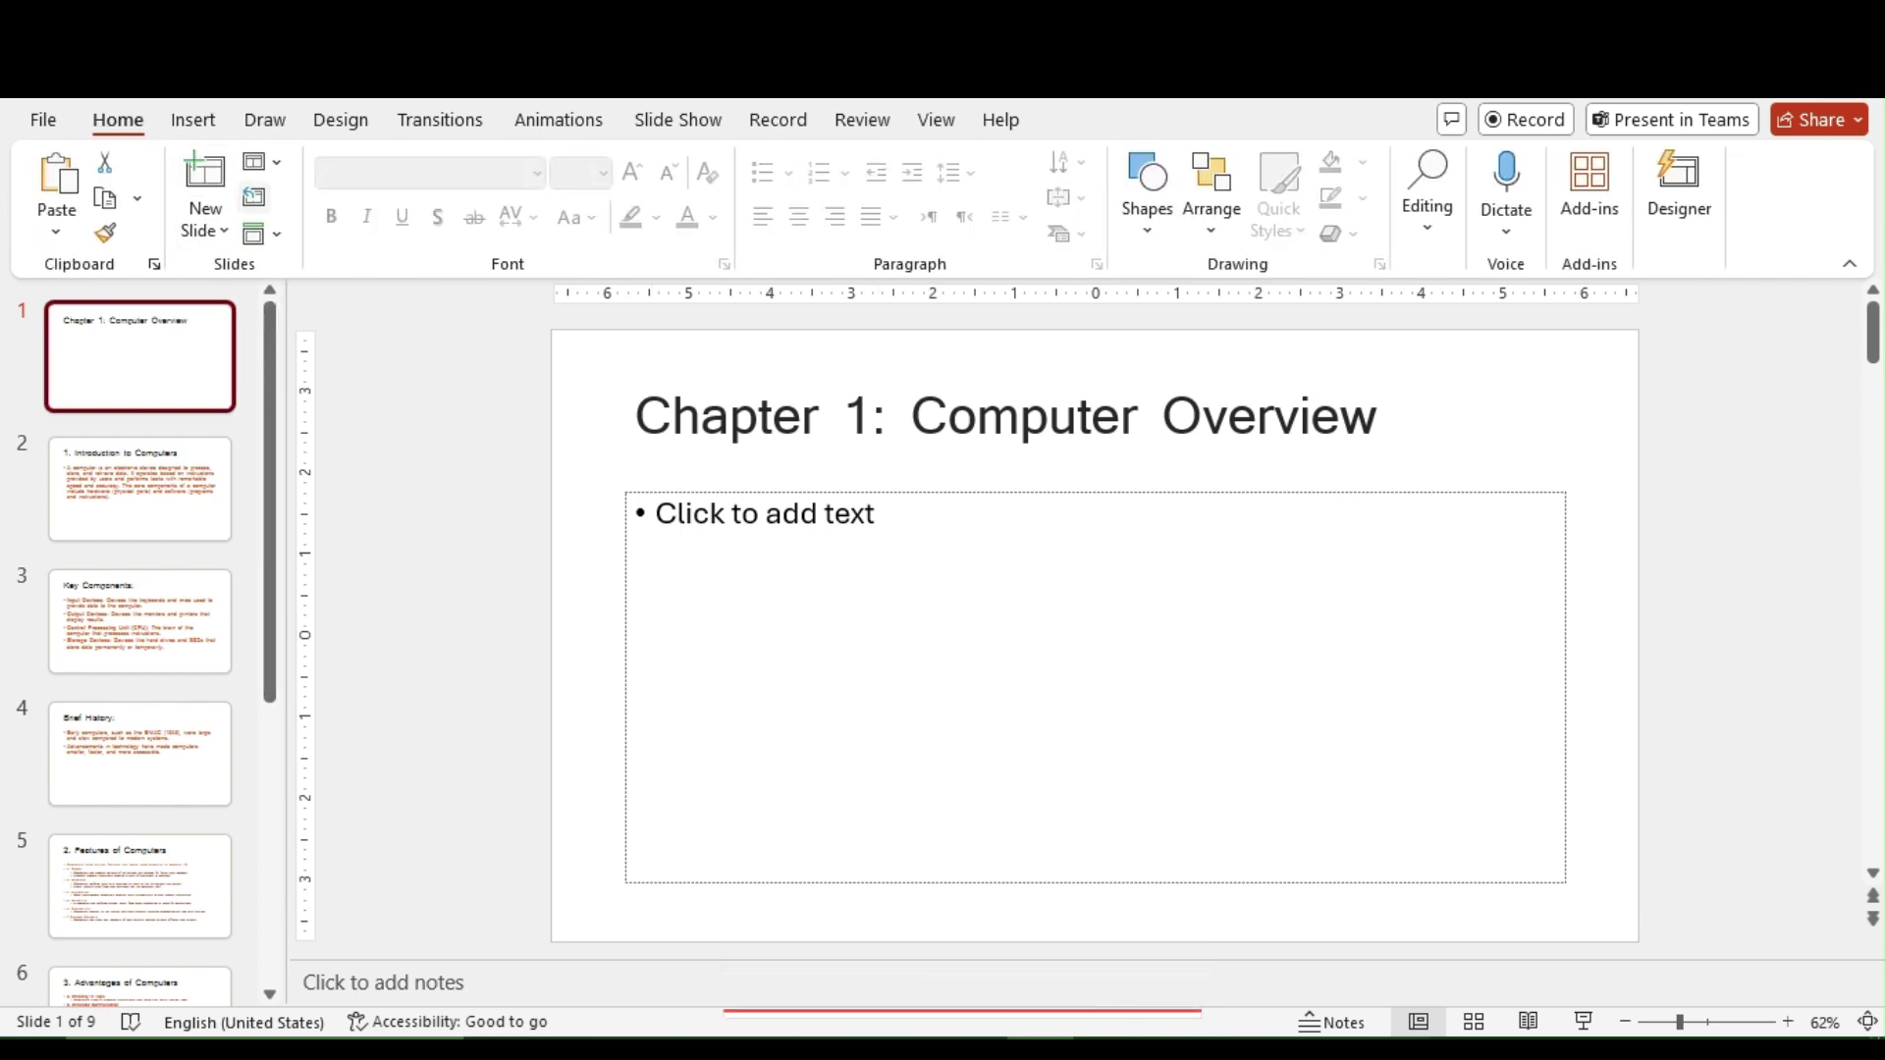
{"action": "left_click", "coordinate": [263, 162]}
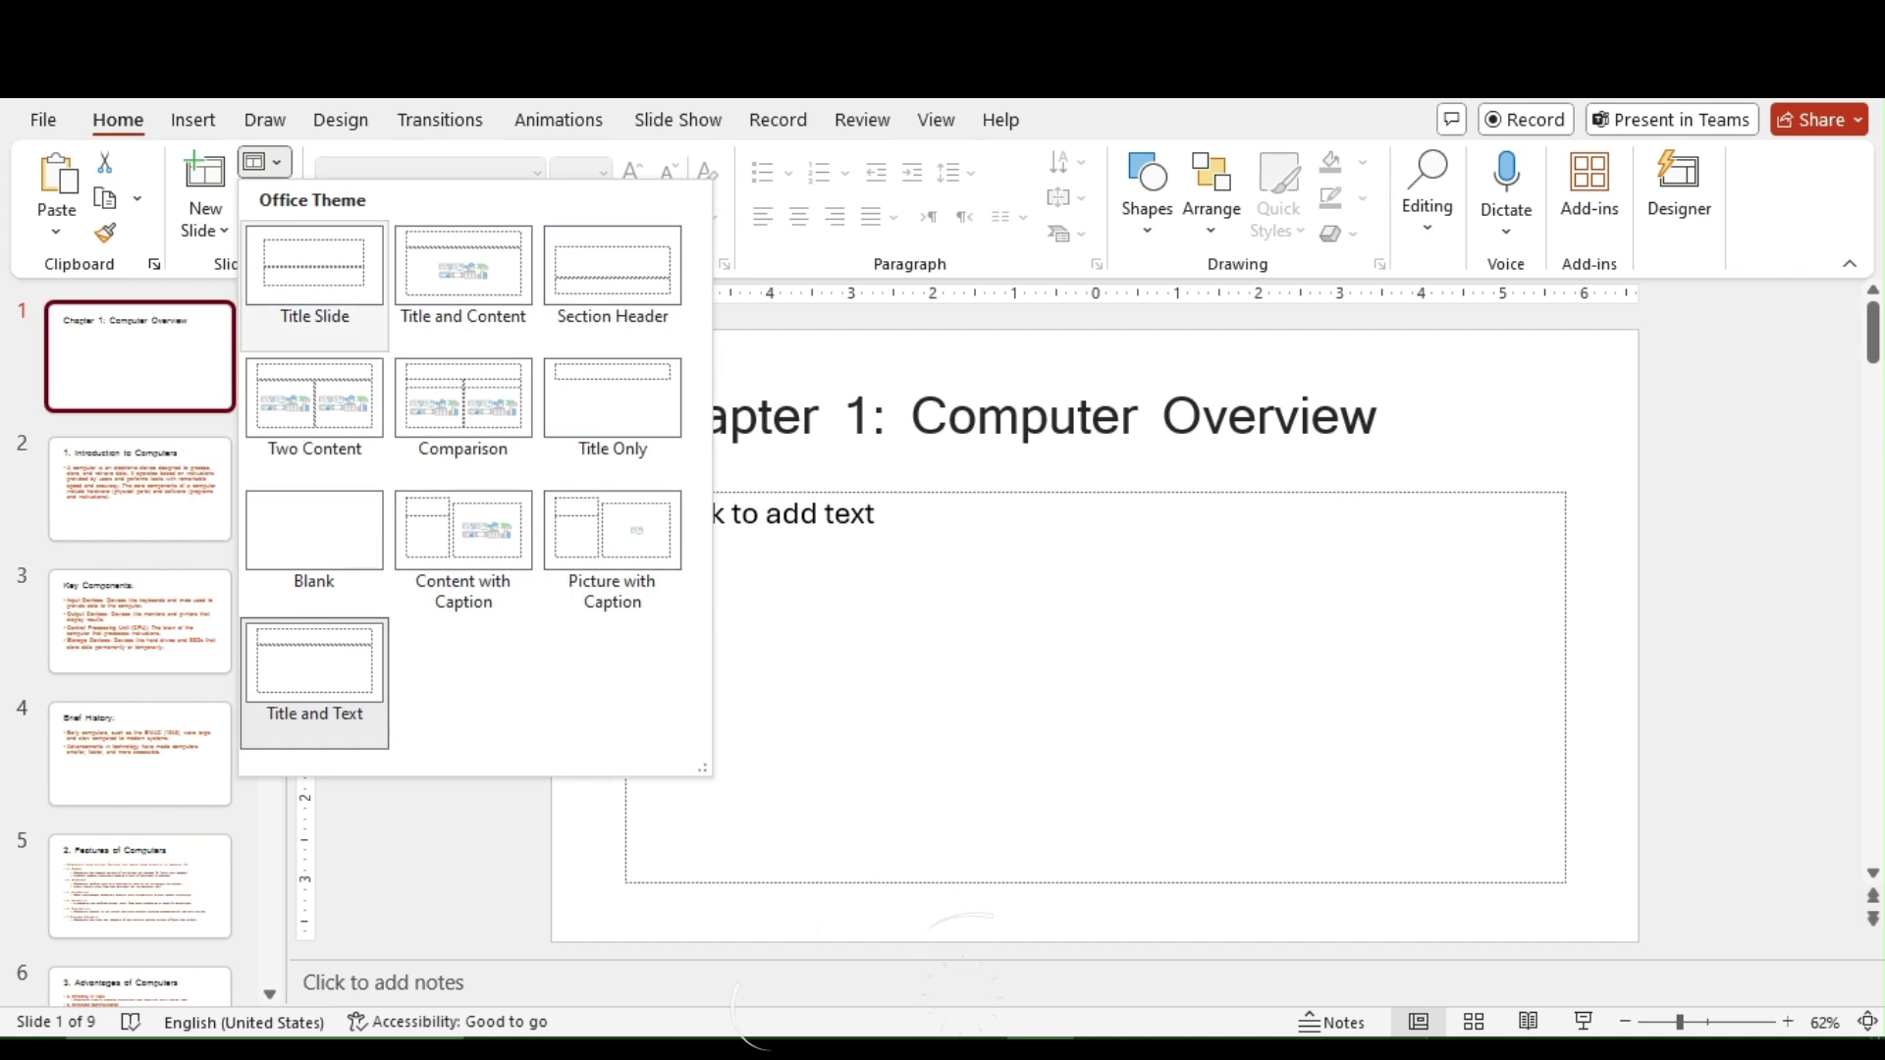
{"action": "left_click", "coordinate": [314, 265]}
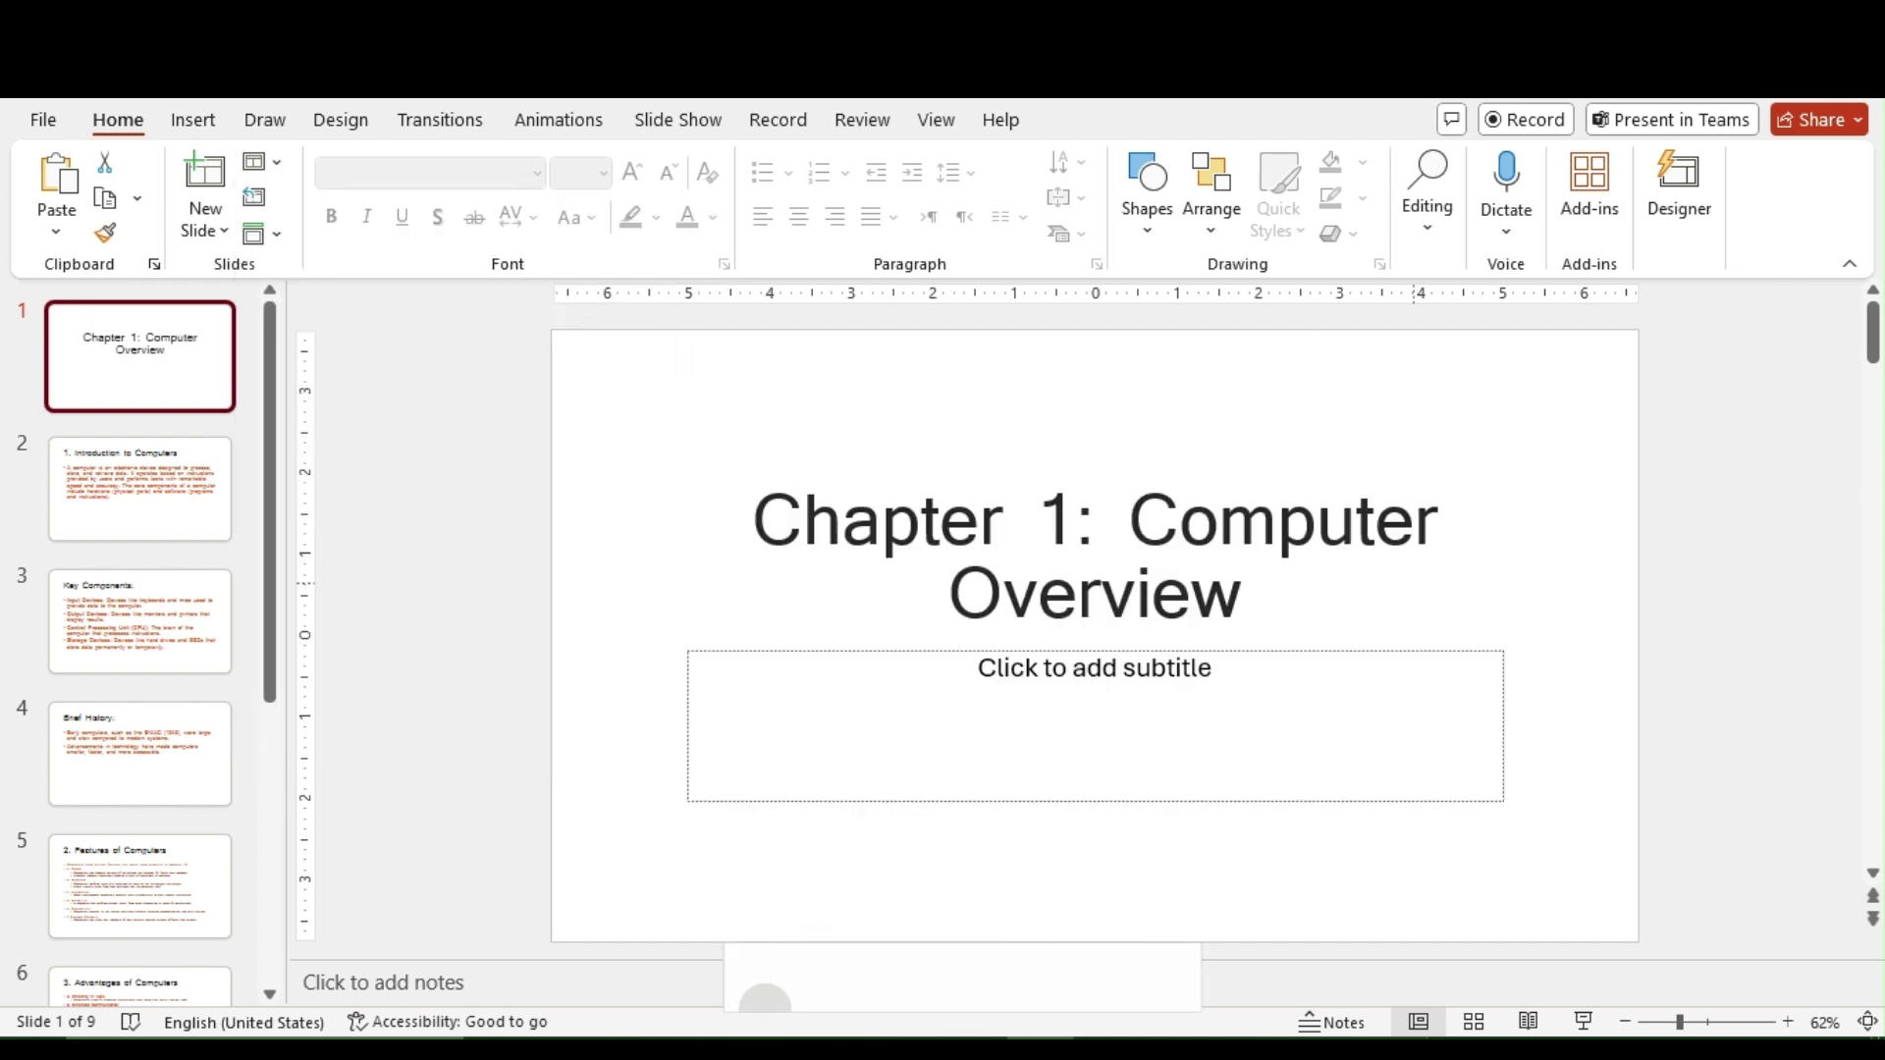
- Enter "All about Computer" as the subtitle of the first slide
{"action": "left_click", "coordinate": [818, 662]}
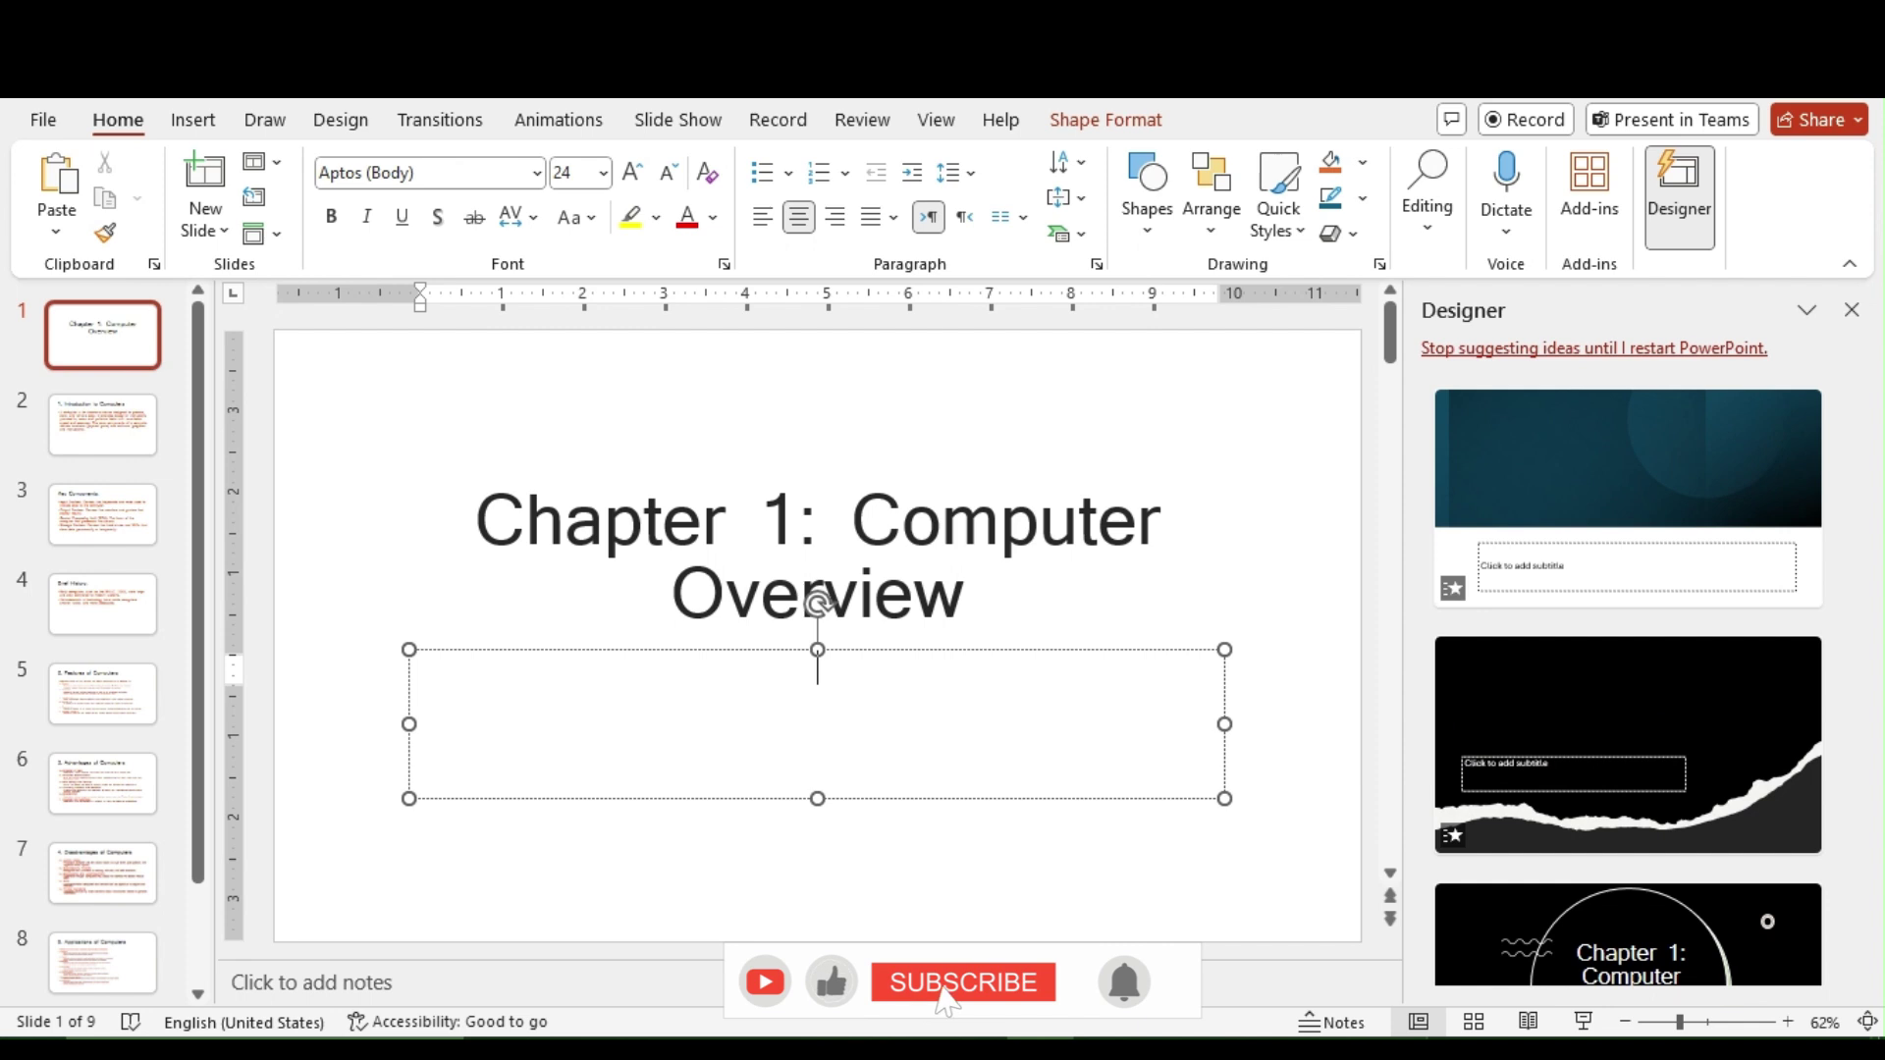
{"action": "type", "text": "All"}
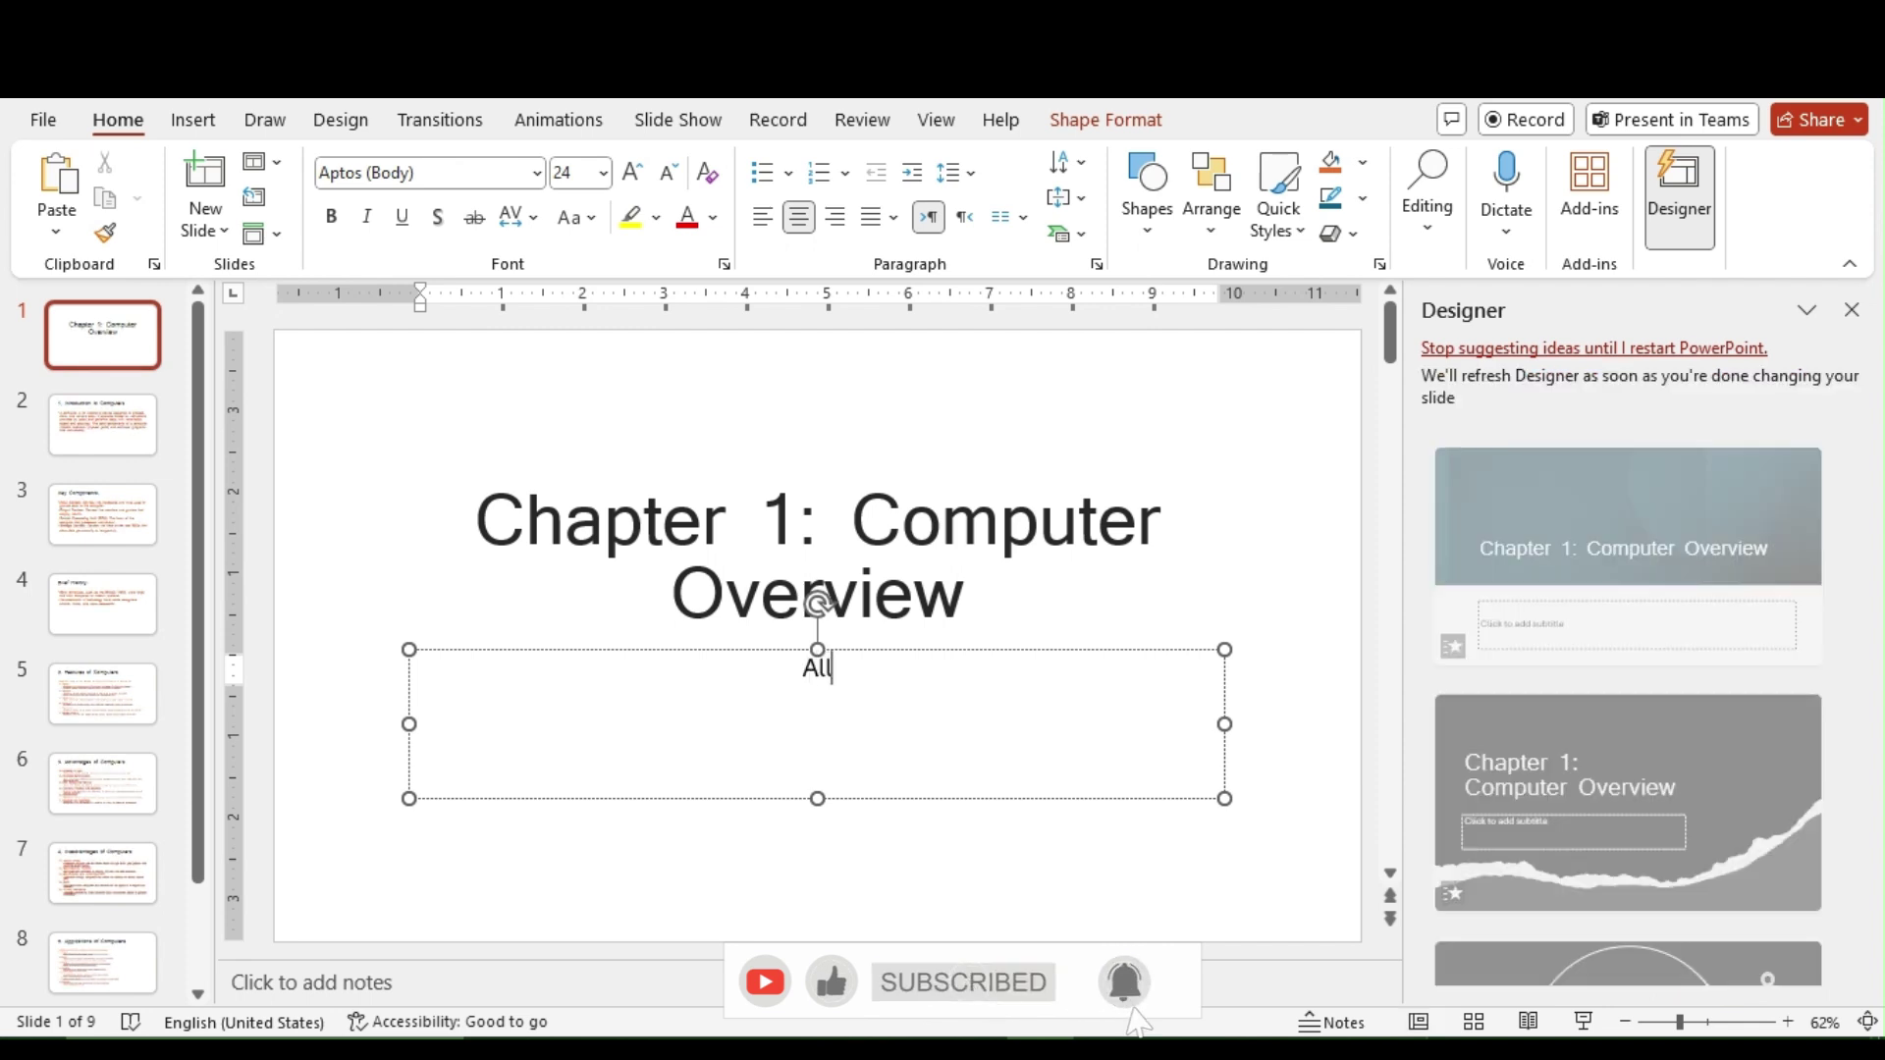
{"action": "type", "text": " about Computer"}
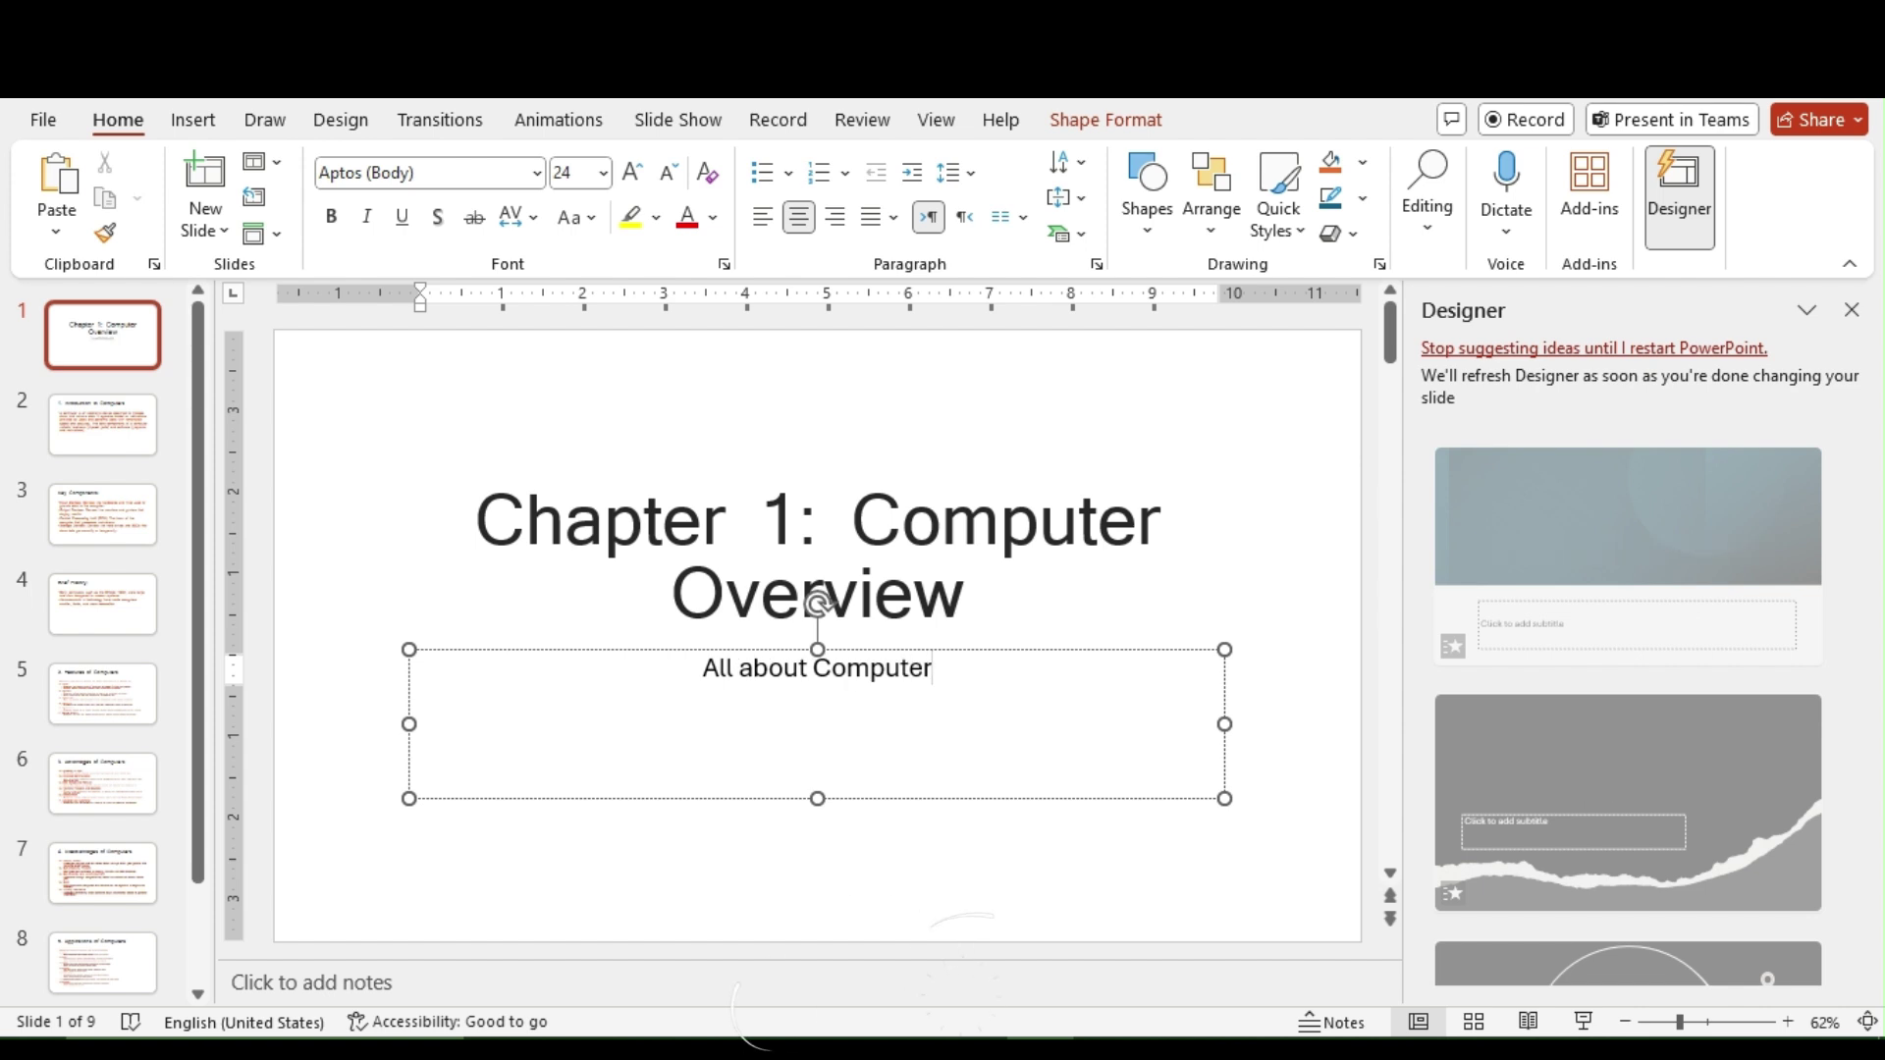
- Review the generated slides from "1. Introduction to Computers" through the Conclusion, including Features of Computers again, and return to the title slide
{"action": "left_click", "coordinate": [102, 424]}
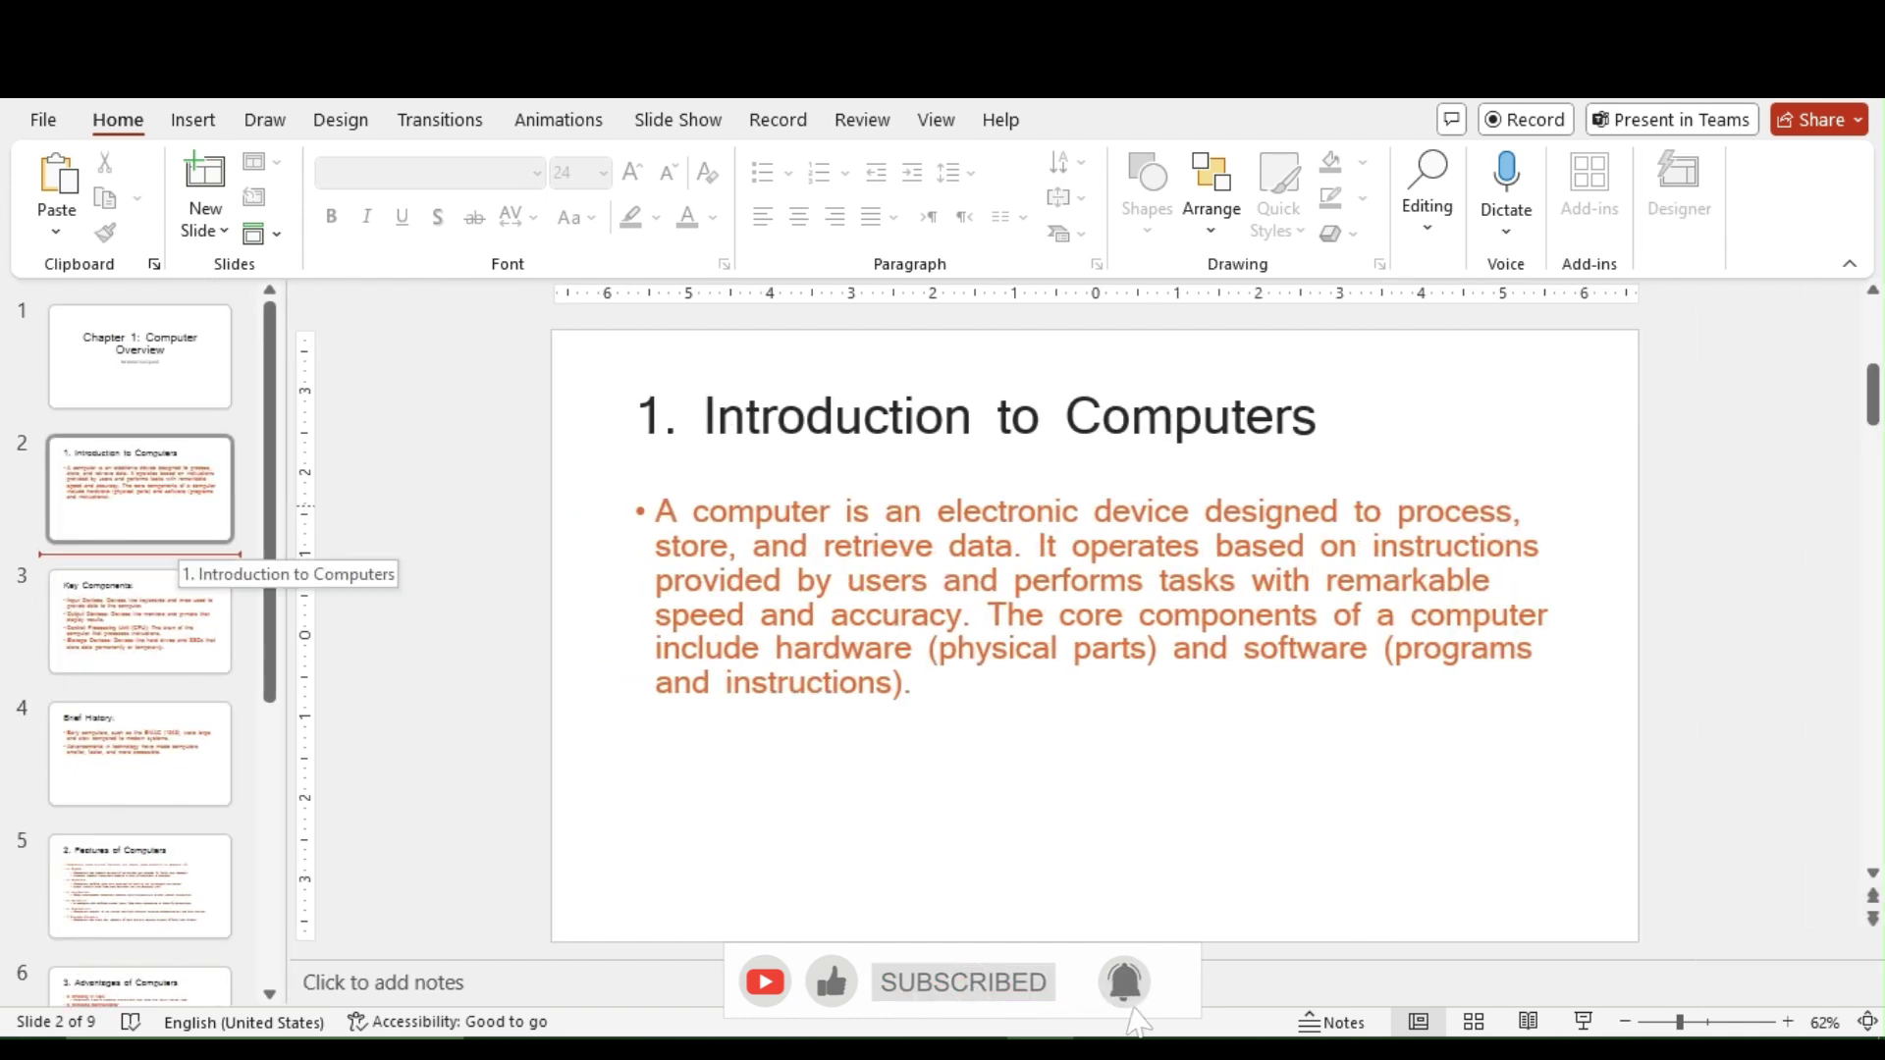
{"action": "left_click", "coordinate": [138, 621]}
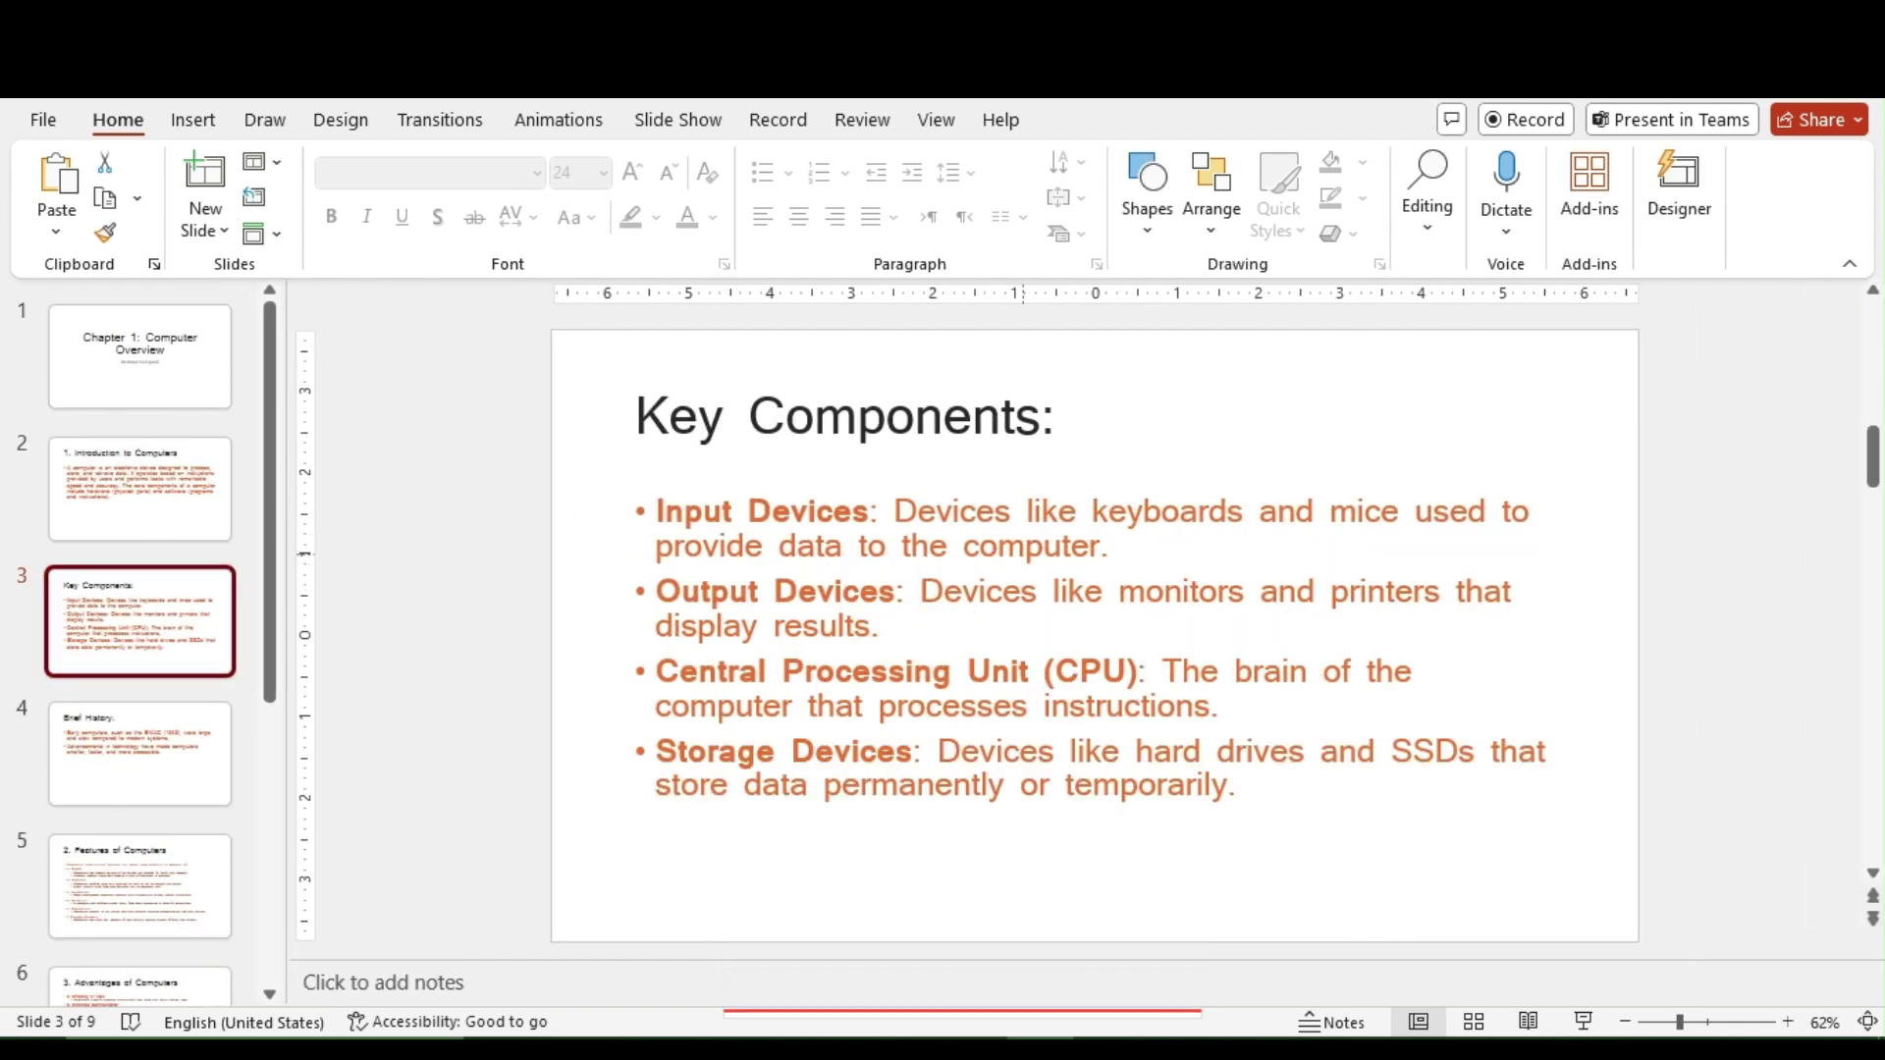
{"action": "left_click", "coordinate": [138, 753]}
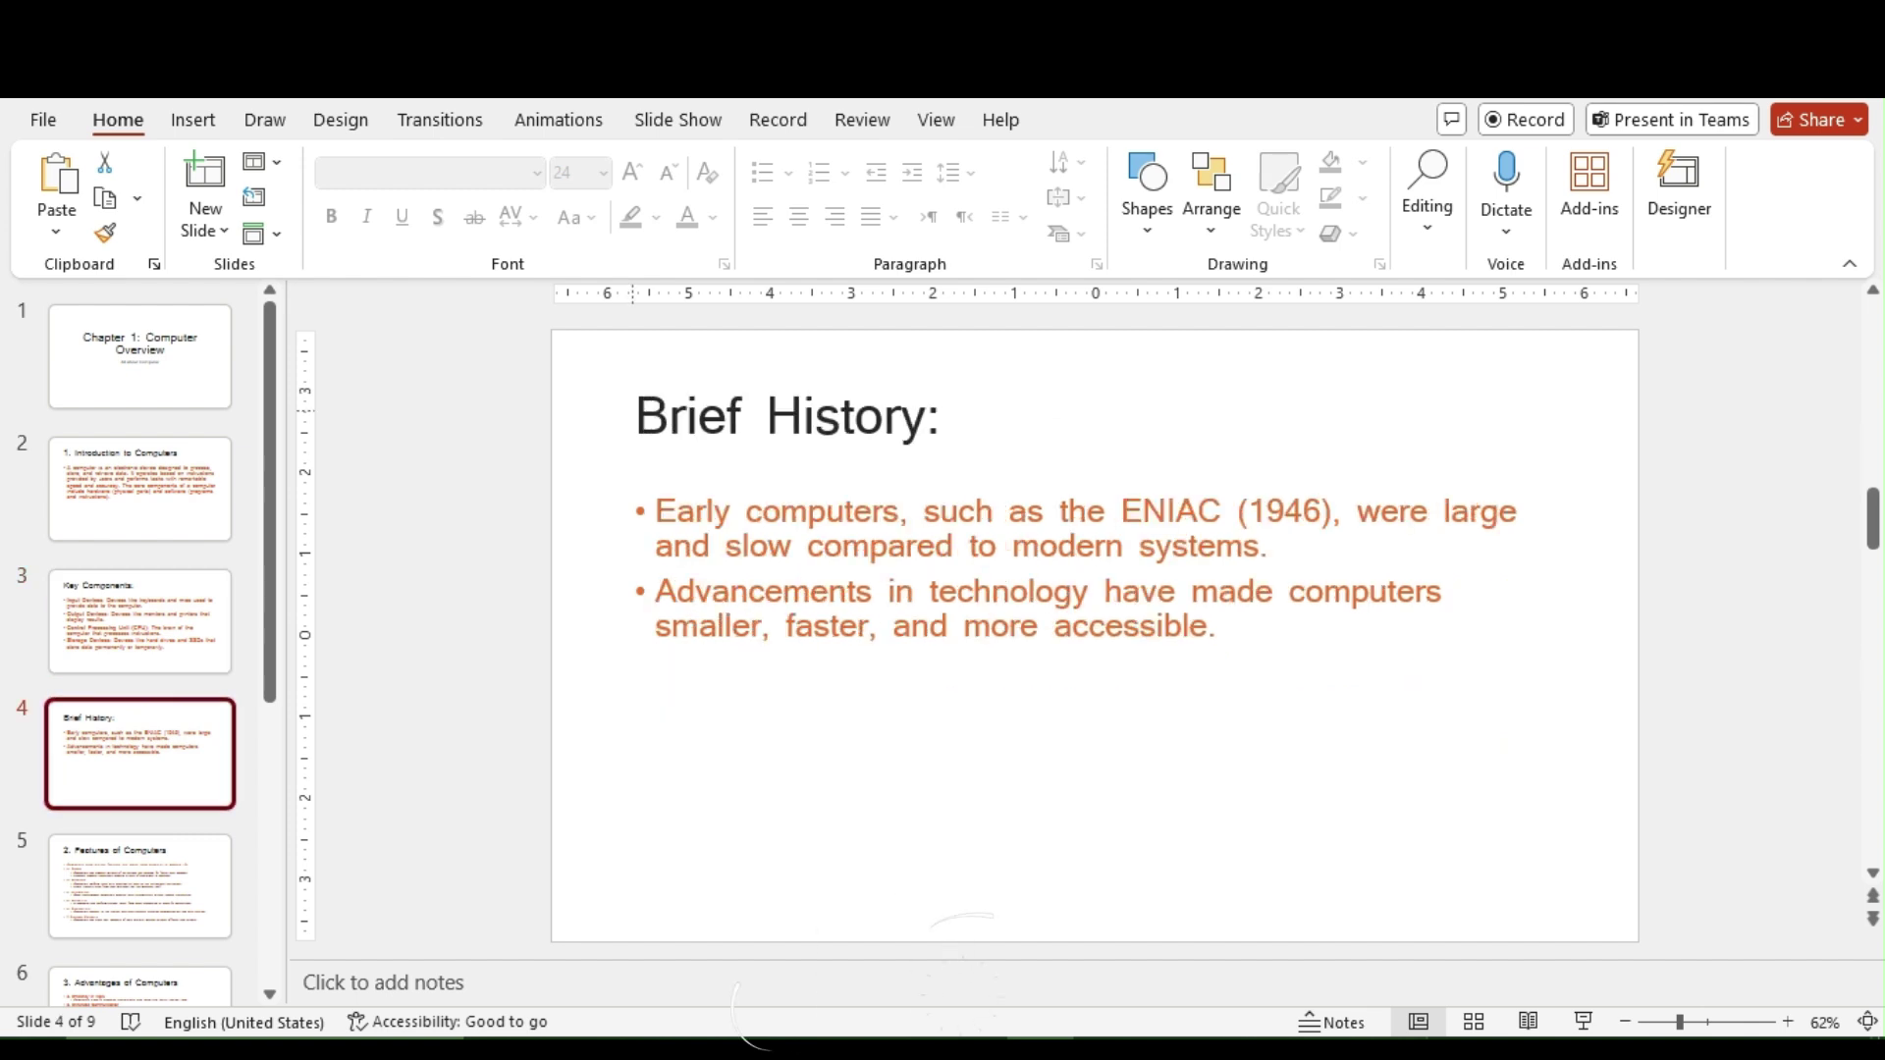
{"action": "left_click", "coordinate": [138, 886]}
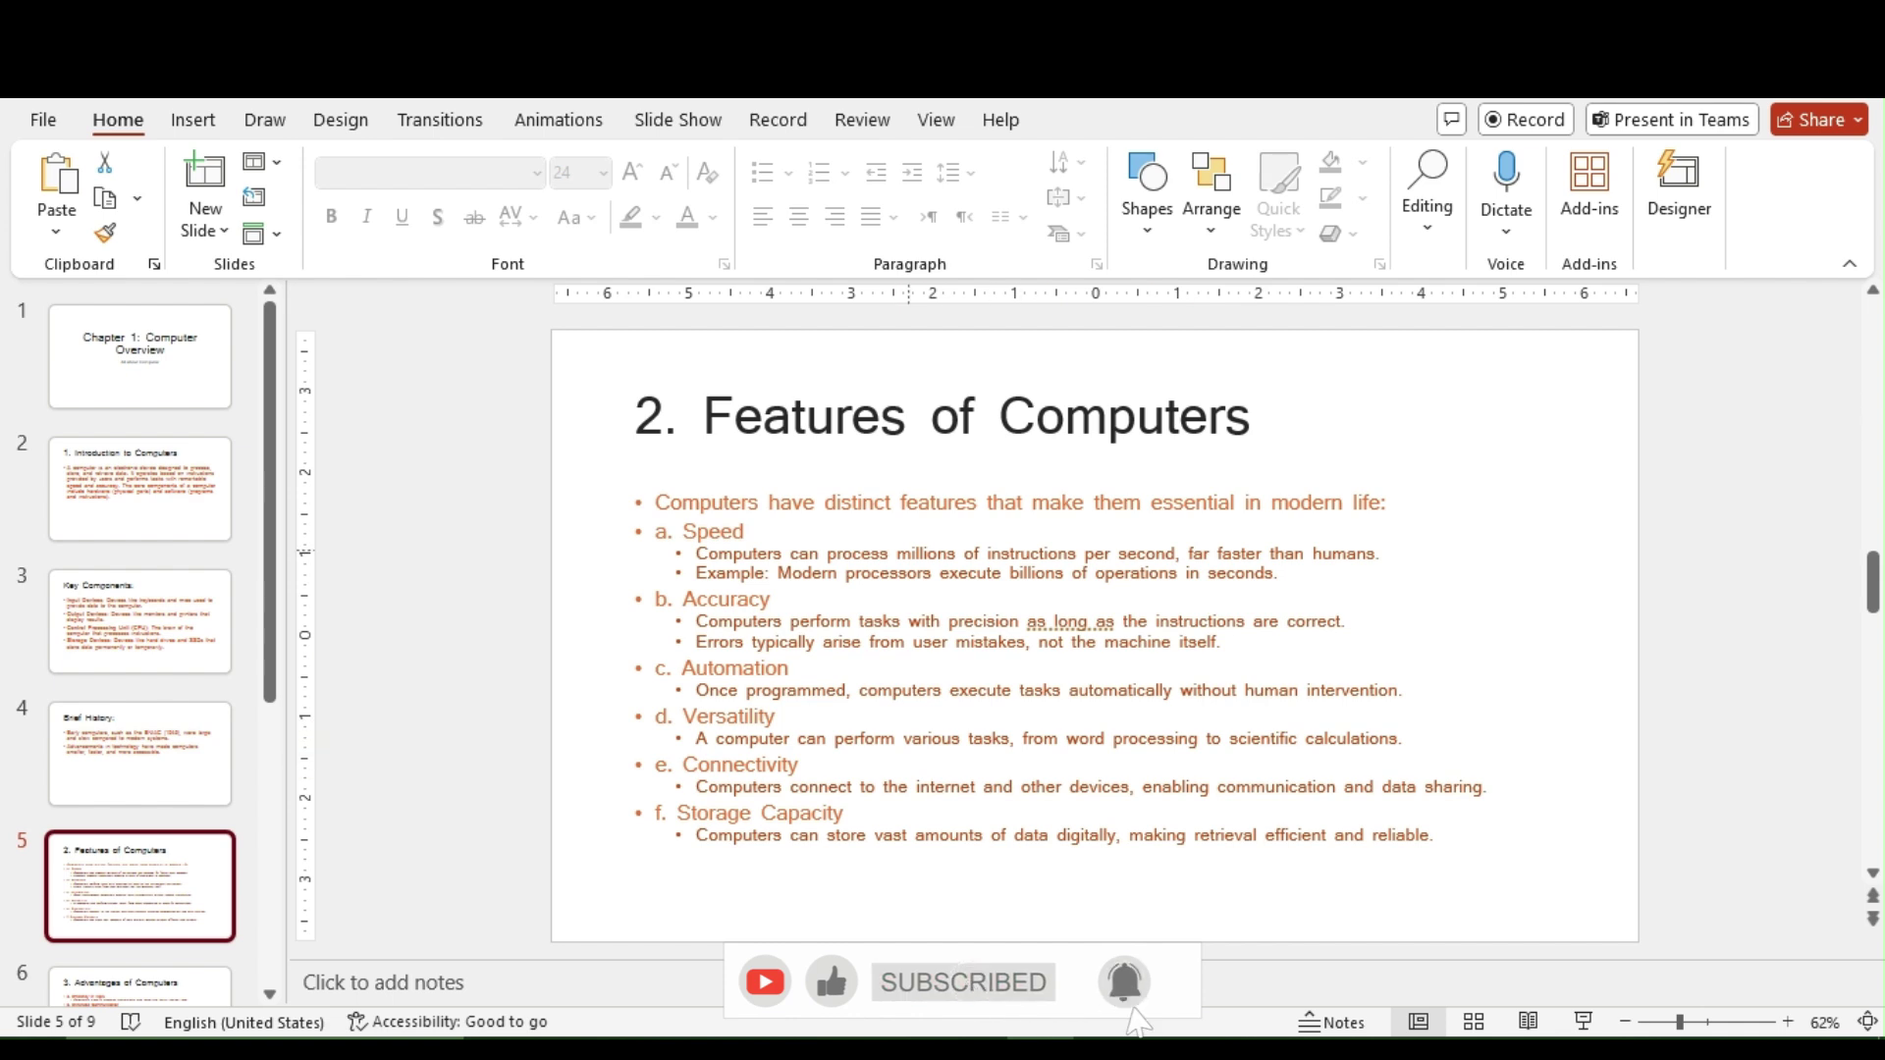
{"action": "scroll", "coordinate": [139, 755], "scroll_direction": "down", "scroll_amount": 1}
{"action": "left_click", "coordinate": [139, 901]}
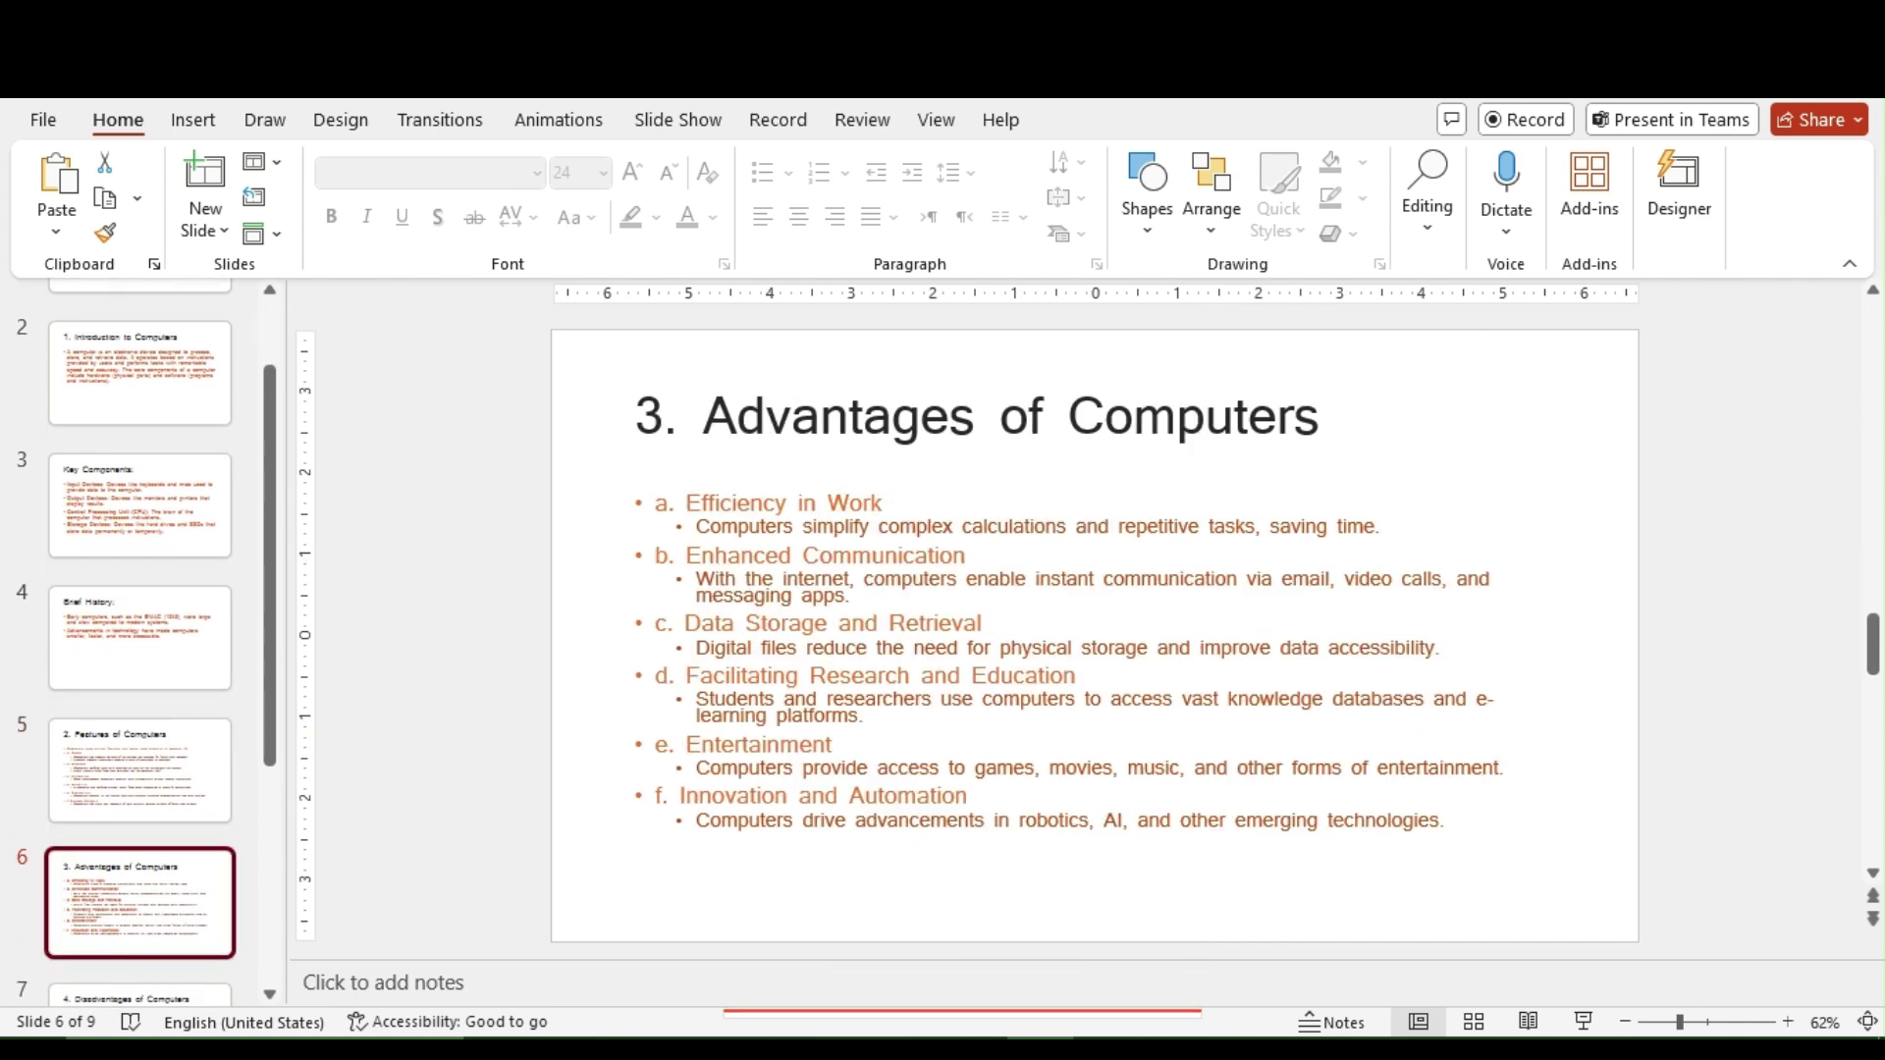
{"action": "scroll", "coordinate": [140, 755], "scroll_direction": "down", "scroll_amount": 1}
{"action": "left_click", "coordinate": [139, 861]}
{"action": "left_click", "coordinate": [139, 971]}
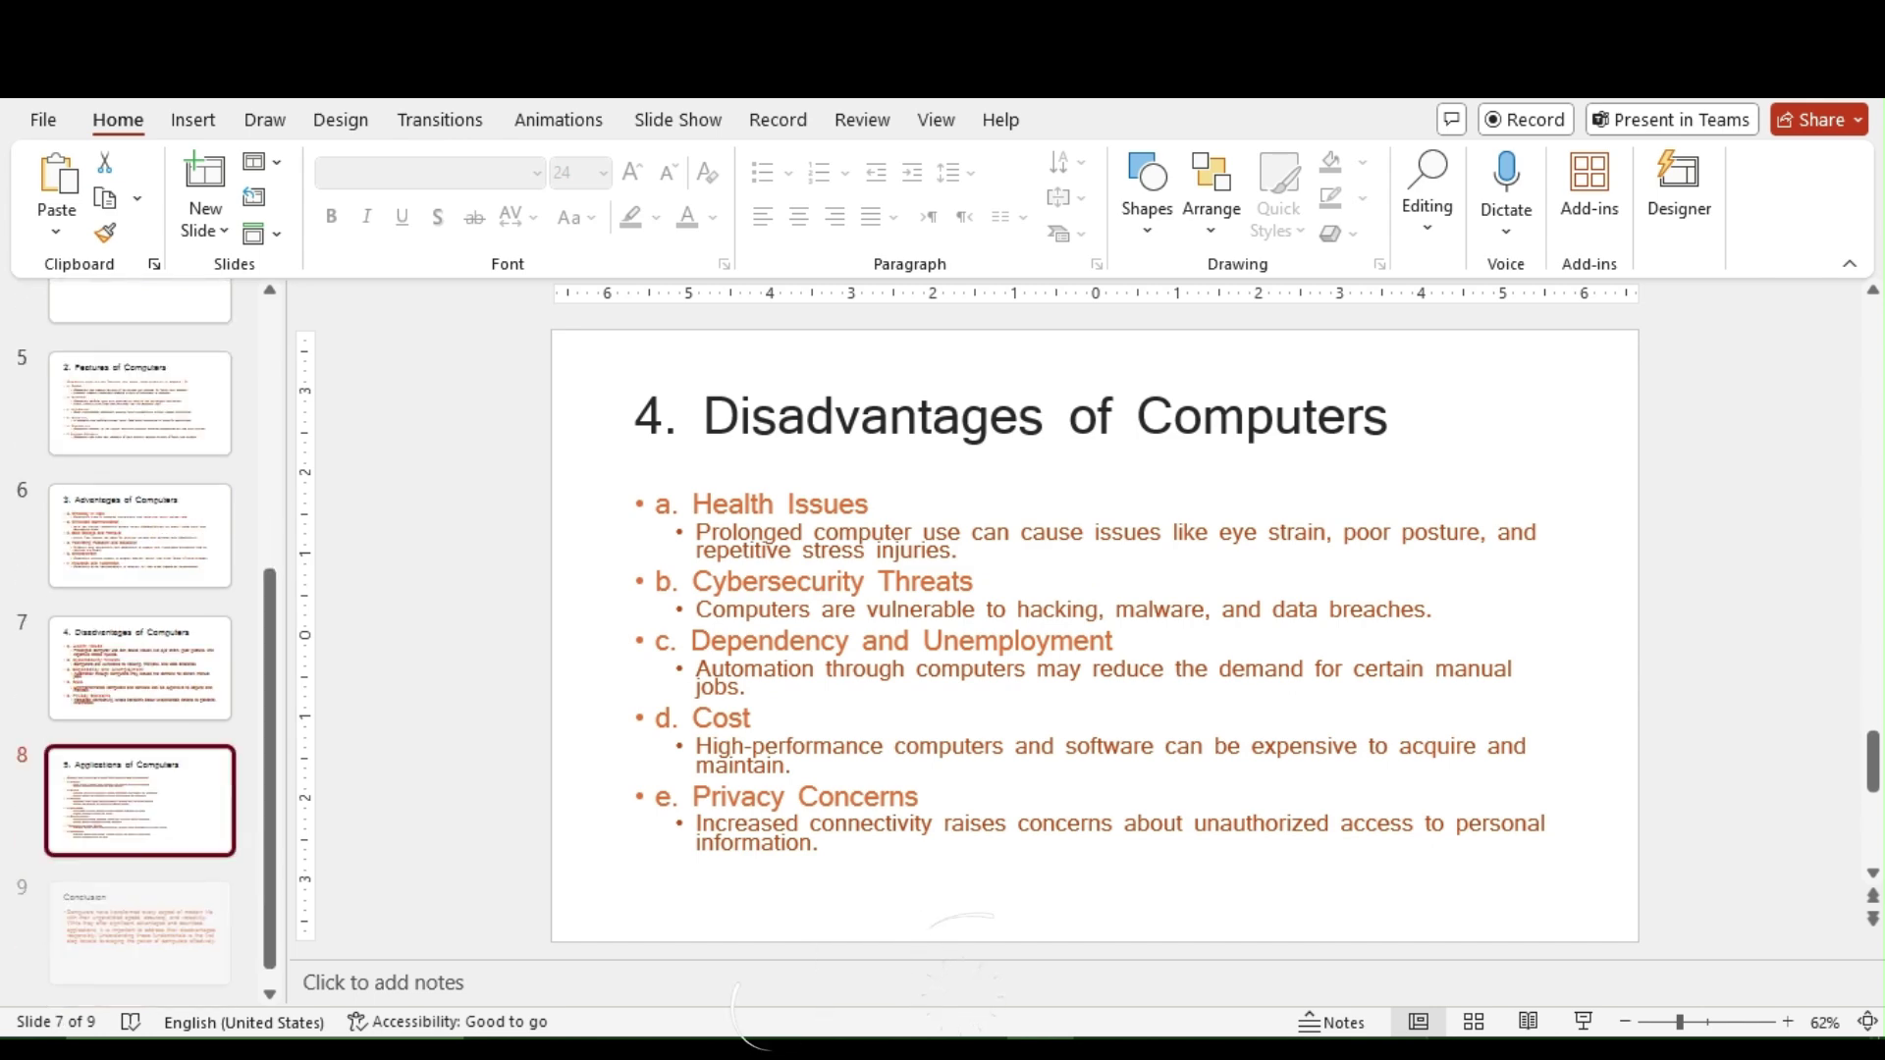
{"action": "scroll", "coordinate": [139, 628], "scroll_direction": "down", "scroll_amount": 1}
{"action": "left_click", "coordinate": [139, 908]}
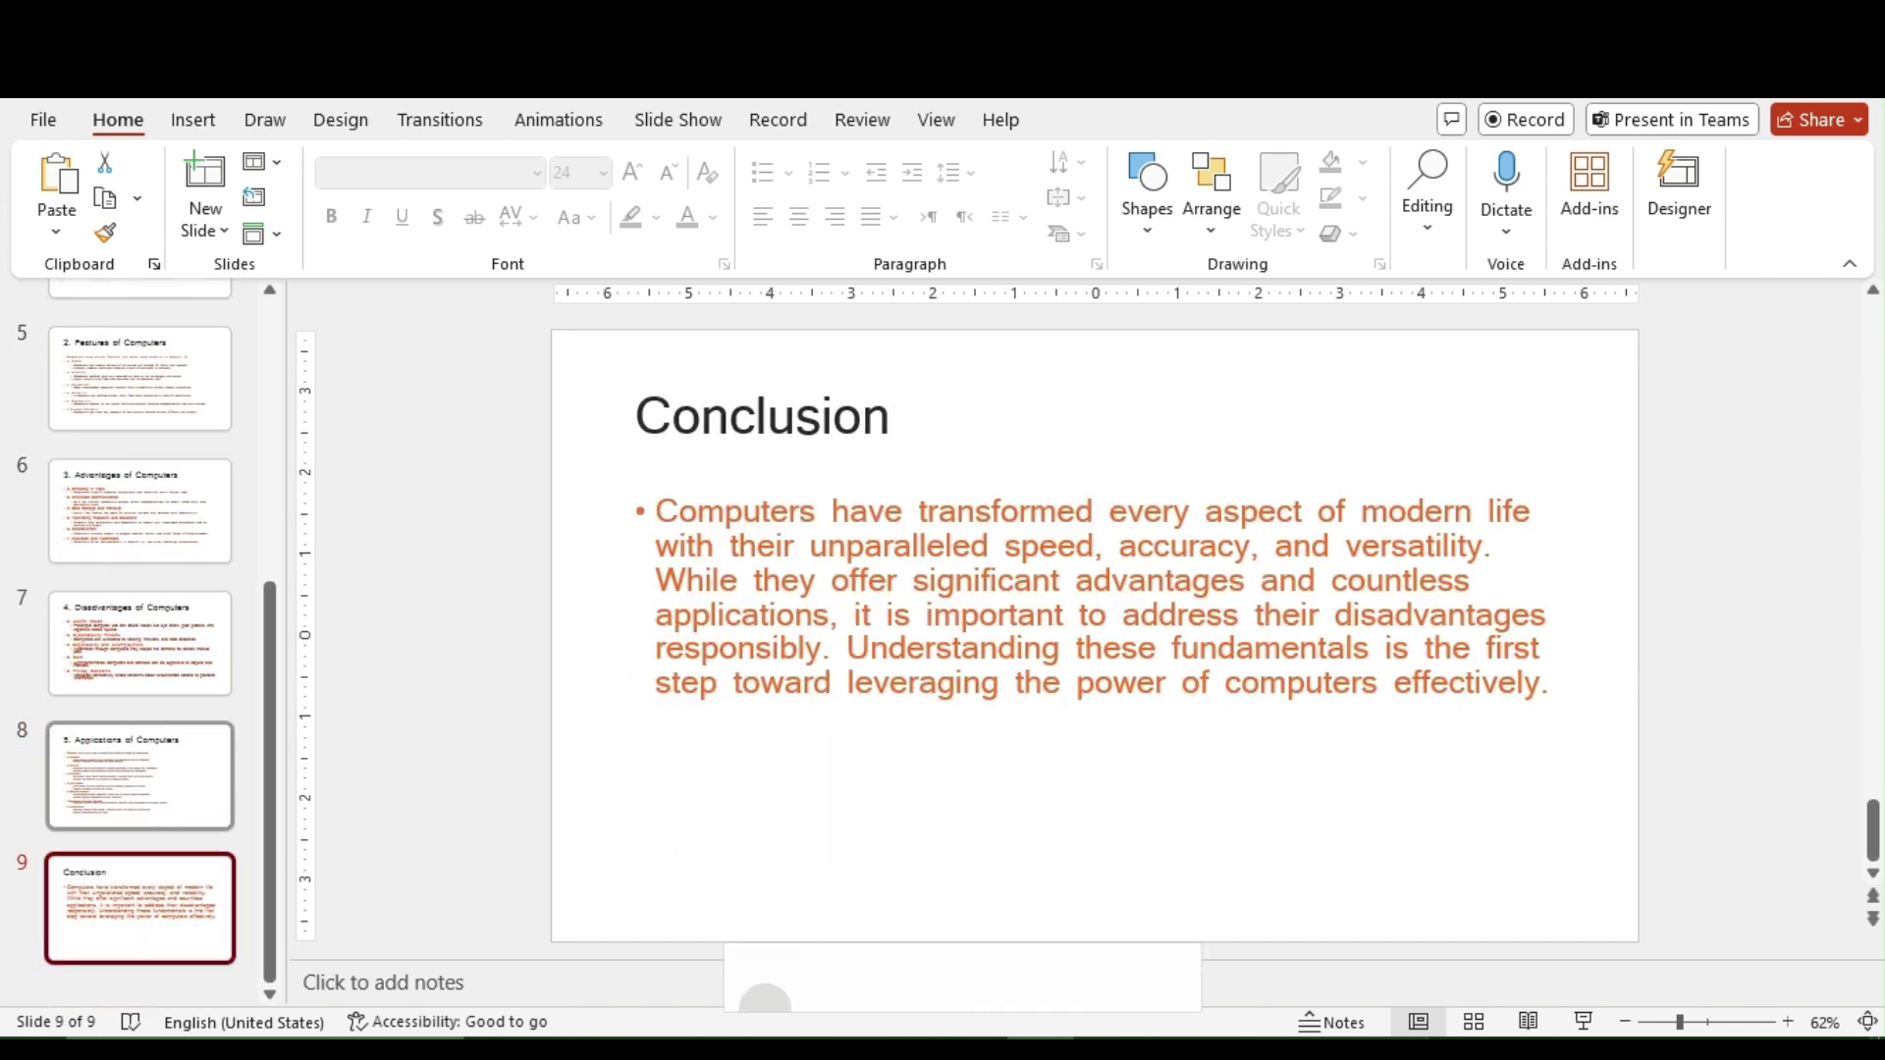
{"action": "left_click", "coordinate": [140, 775]}
{"action": "left_click", "coordinate": [140, 378]}
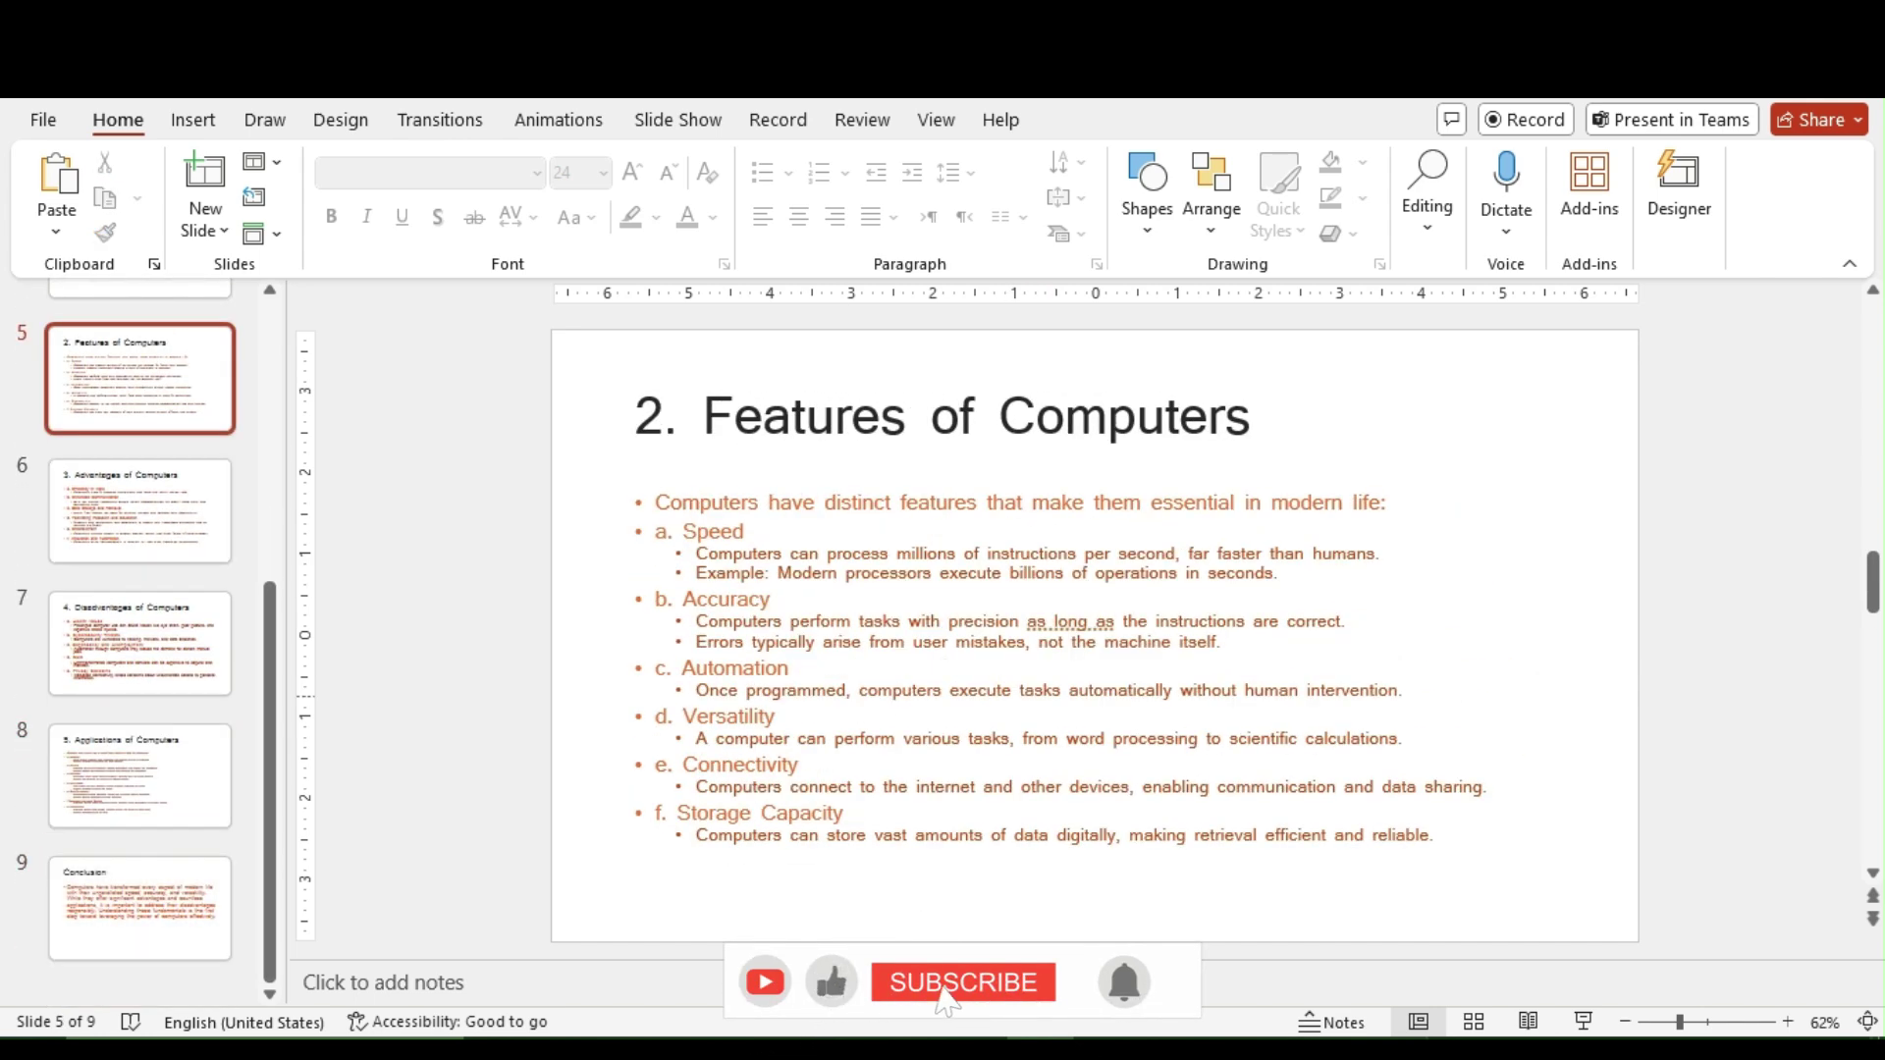
{"action": "scroll", "coordinate": [1095, 635], "scroll_direction": "up", "scroll_amount": 4}
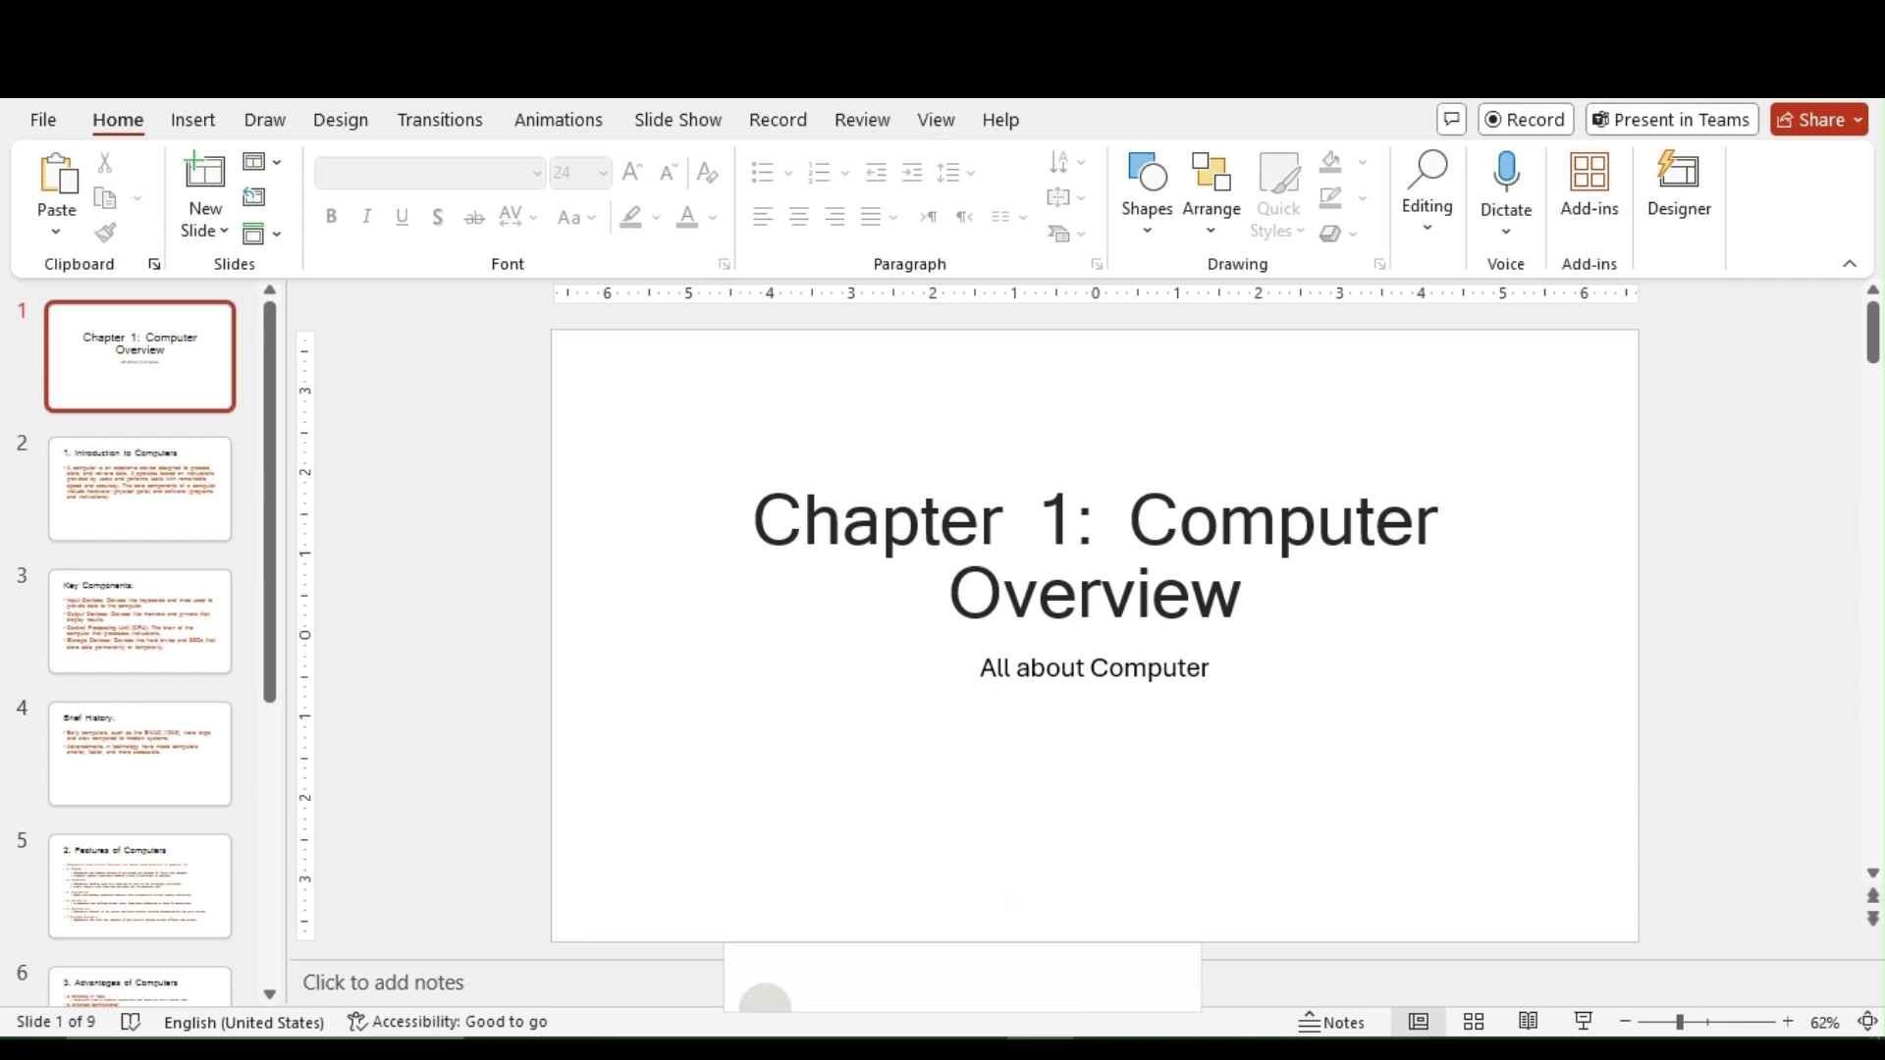
- In the slide master, apply the Appear animation to the title placeholder of the Title Slide layout
{"action": "left_click", "coordinate": [936, 119]}
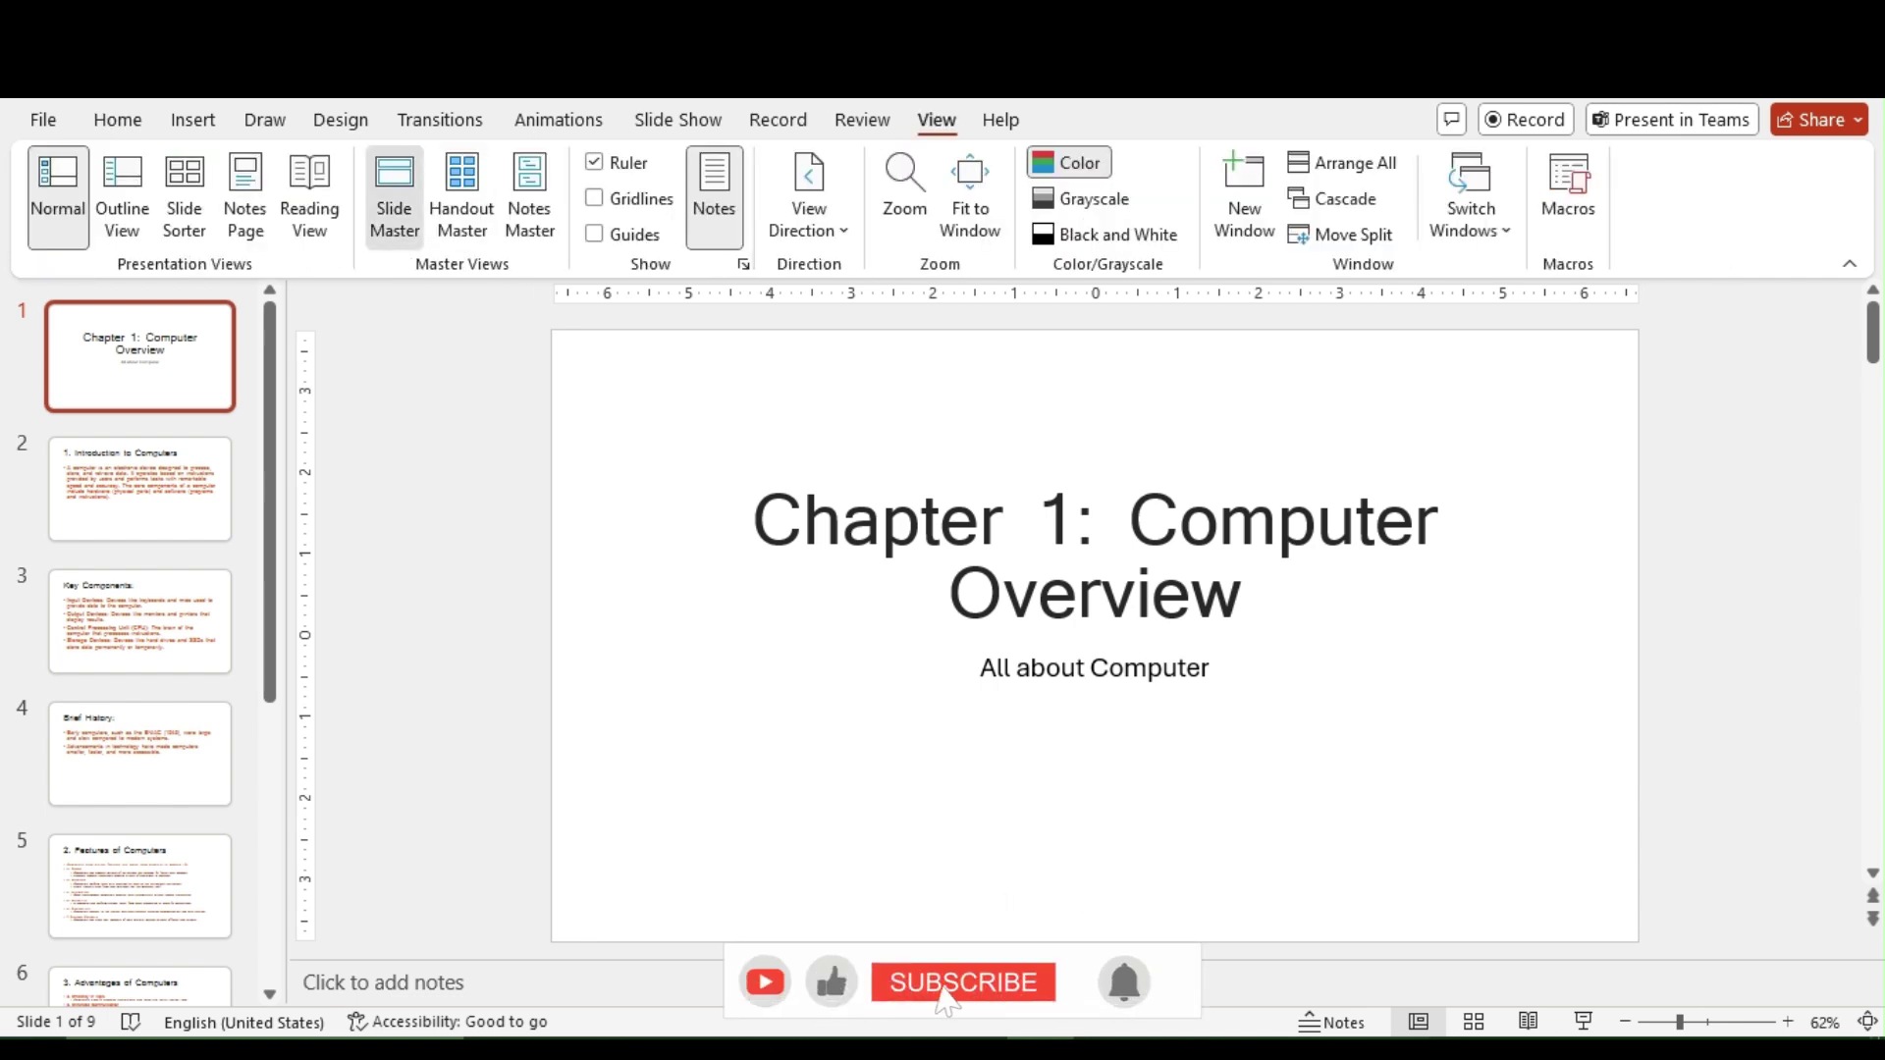
{"action": "left_click", "coordinate": [393, 196]}
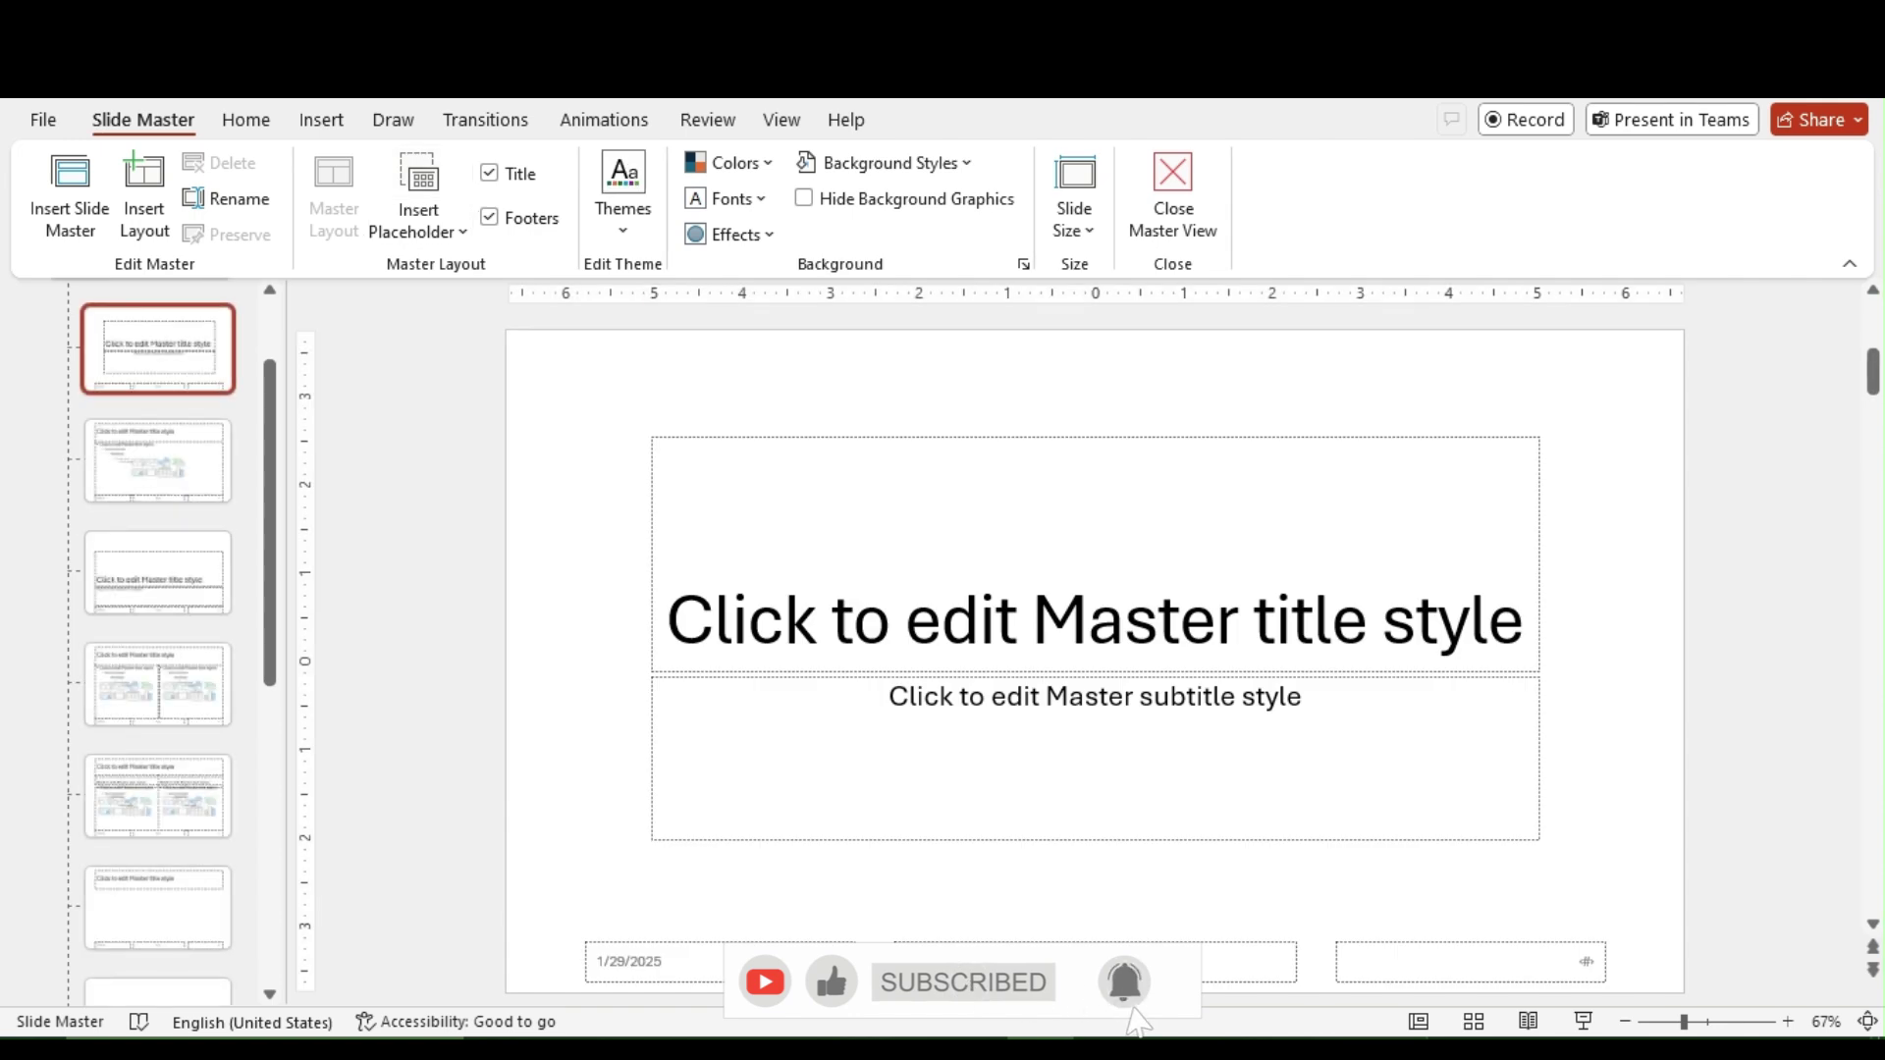
{"action": "left_click", "coordinate": [904, 618]}
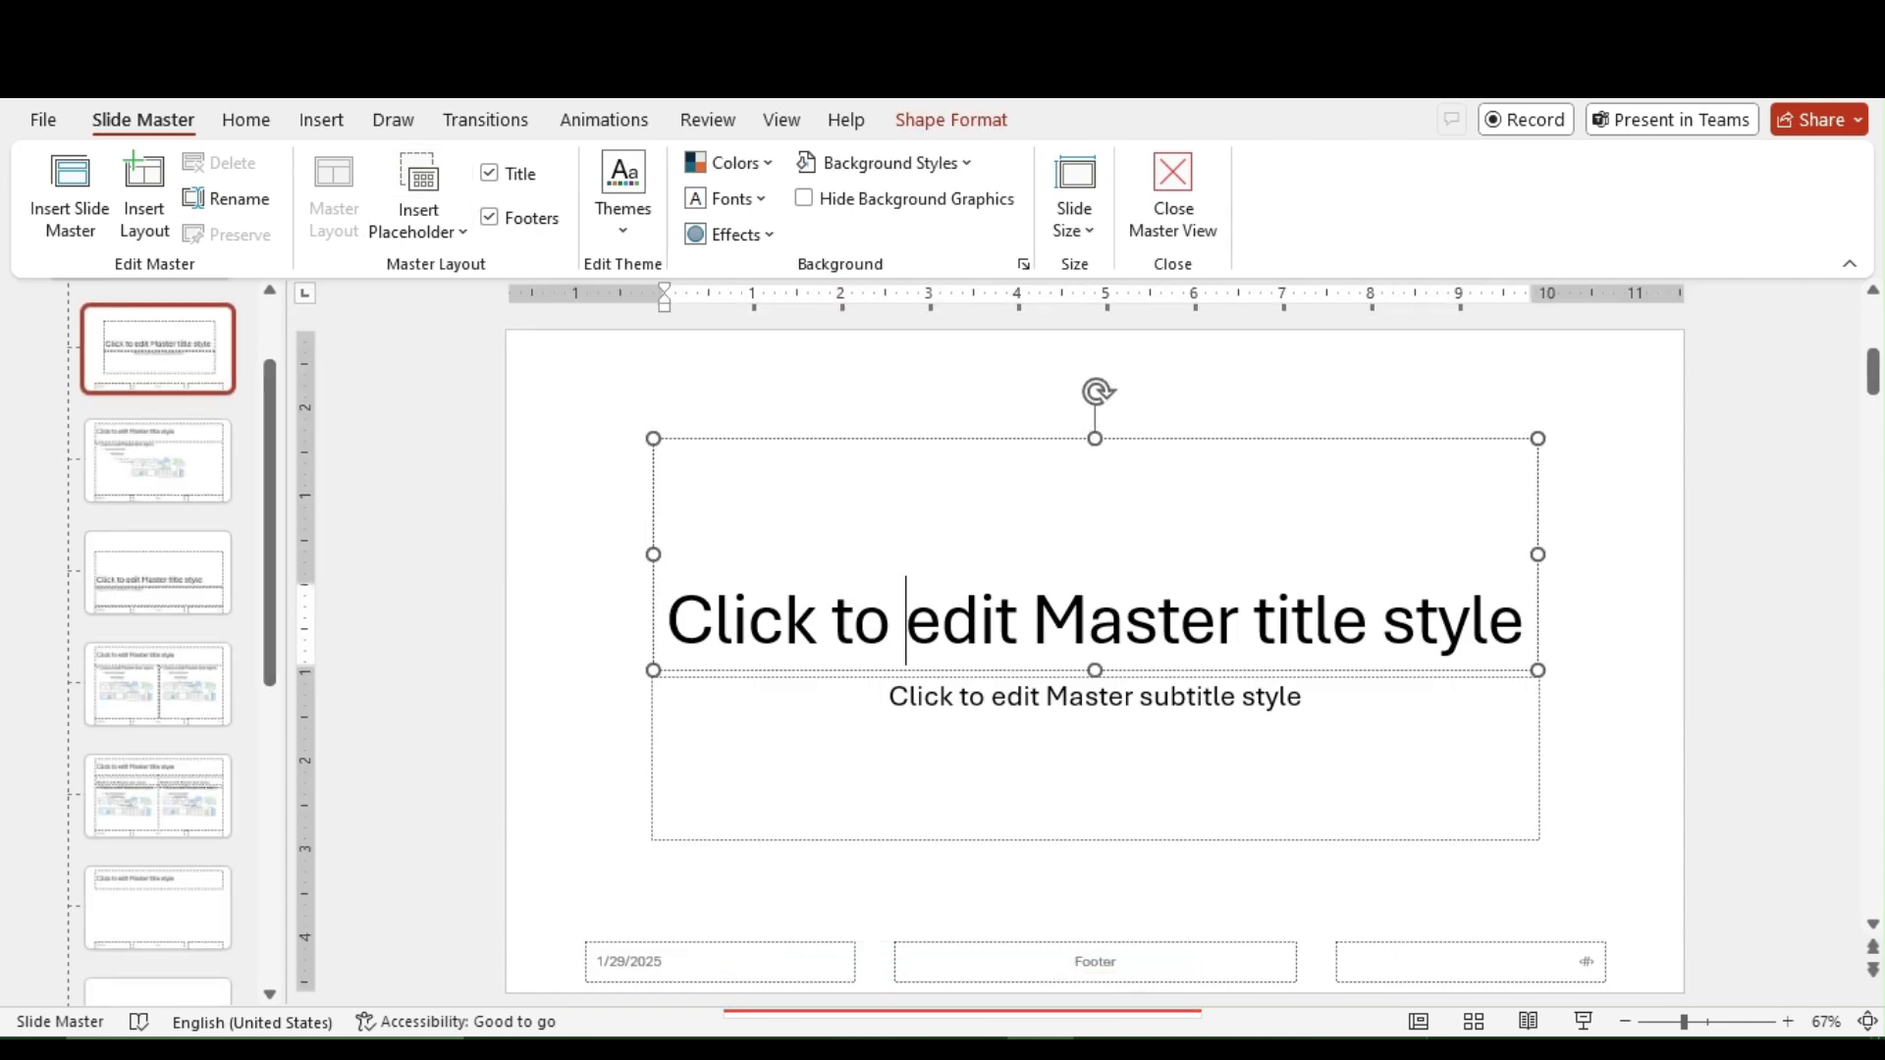
{"action": "left_click_drag", "start_coordinate": [667, 620], "coordinate": [1535, 621]}
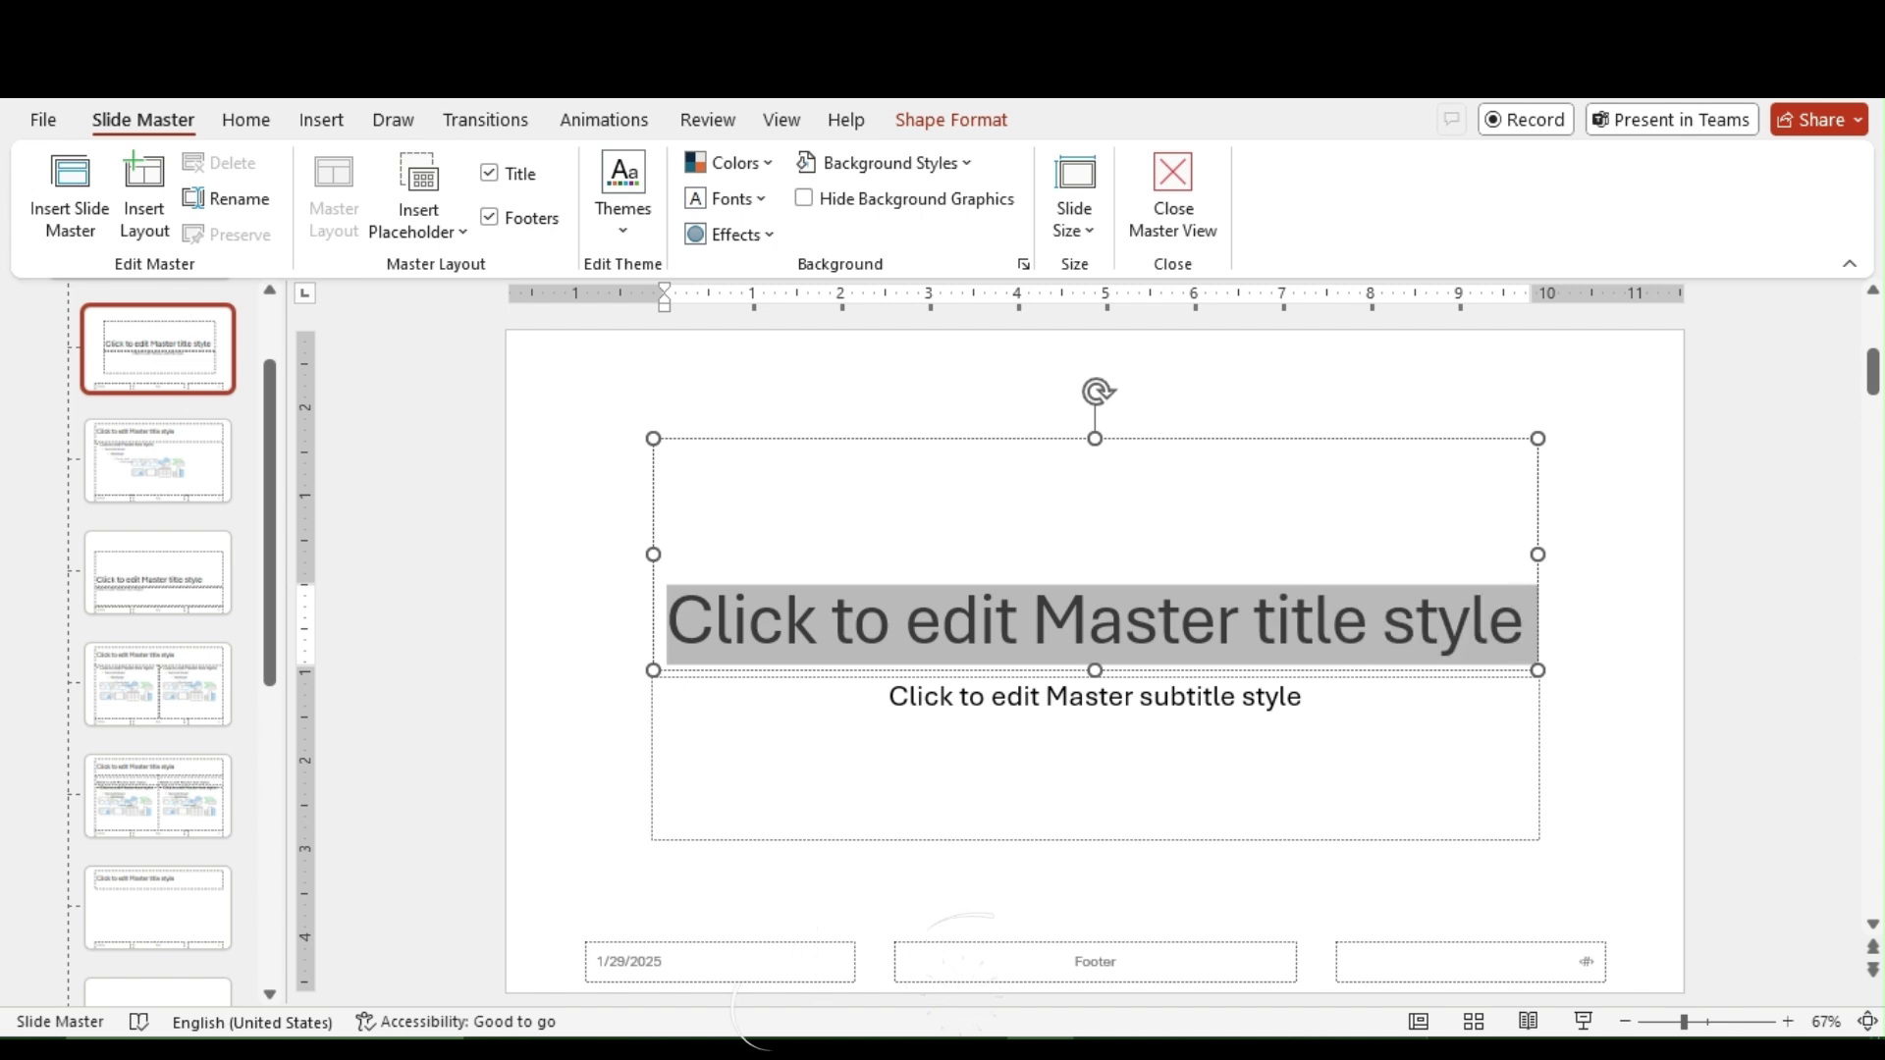
{"action": "left_click", "coordinate": [603, 120]}
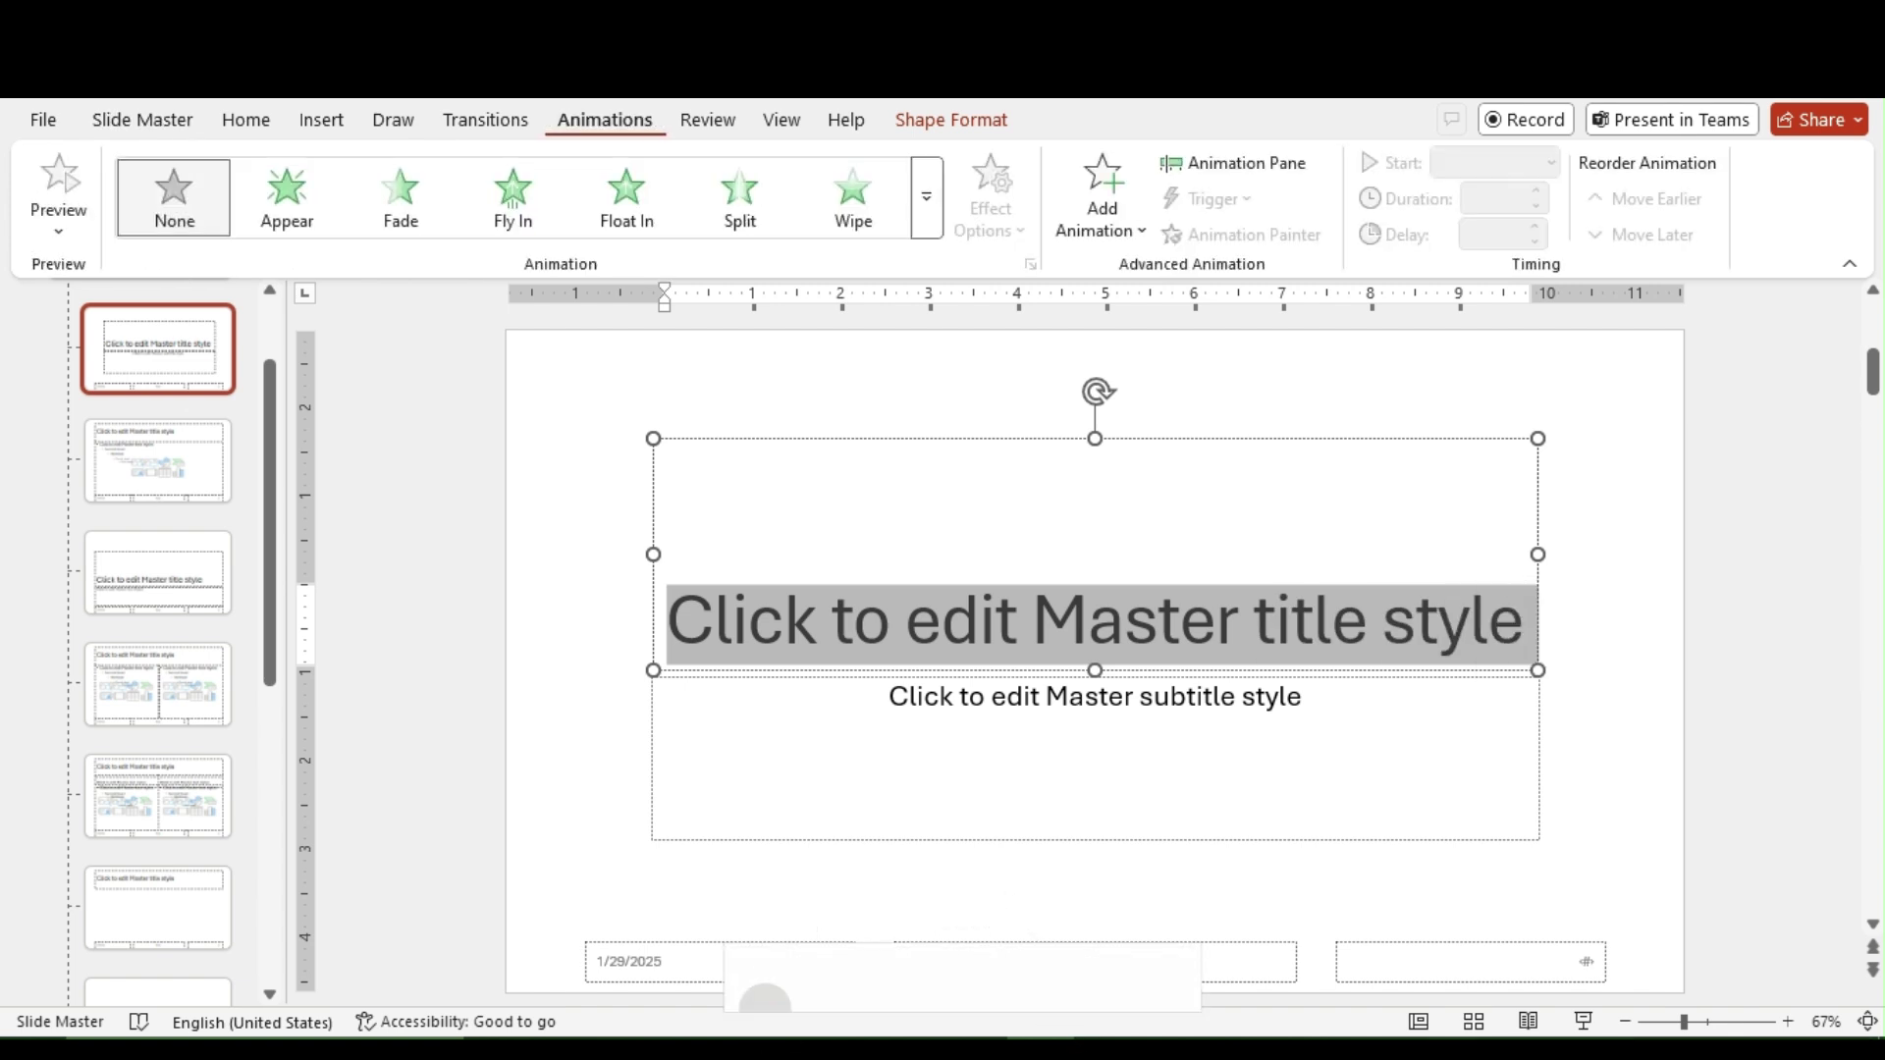
{"action": "left_click", "coordinate": [287, 198]}
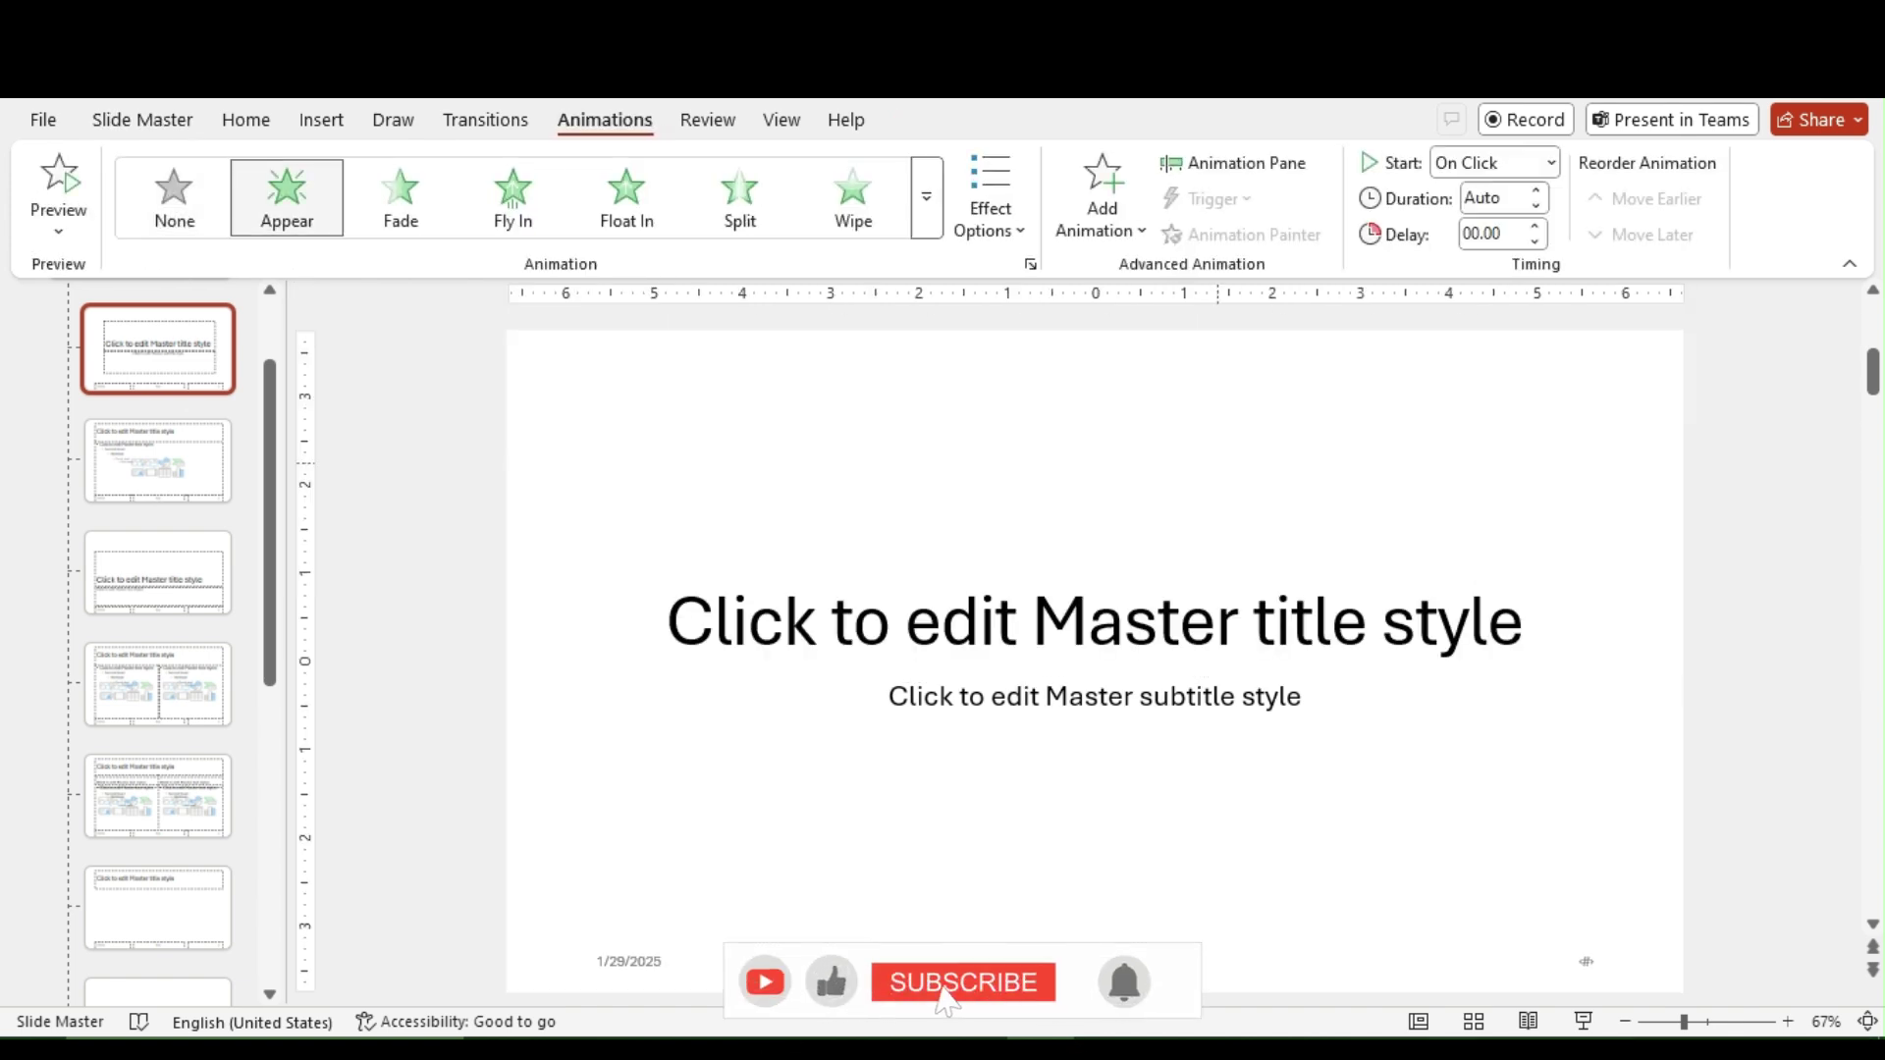
- Set the title placeholder's Appear animation to start With Previous
{"action": "left_click", "coordinate": [1550, 163]}
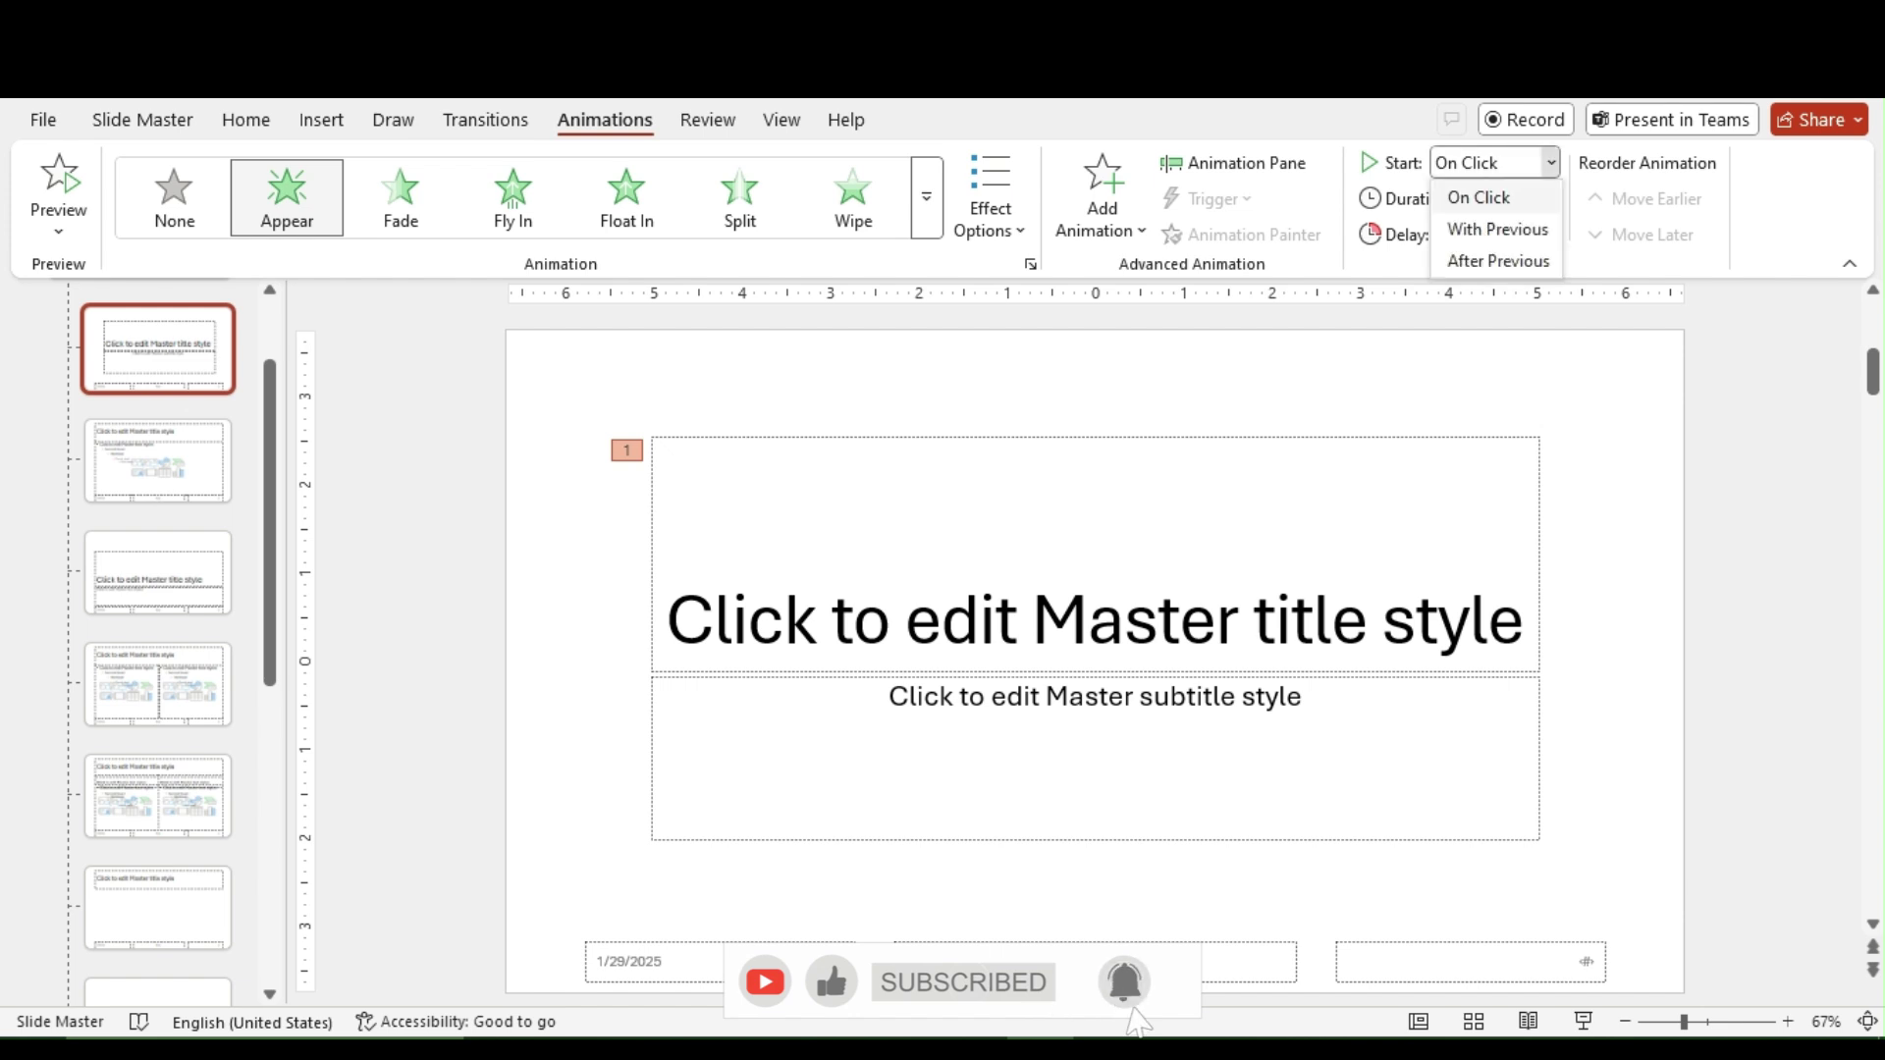
{"action": "key", "text": "Escape"}
{"action": "left_click", "coordinate": [1550, 163]}
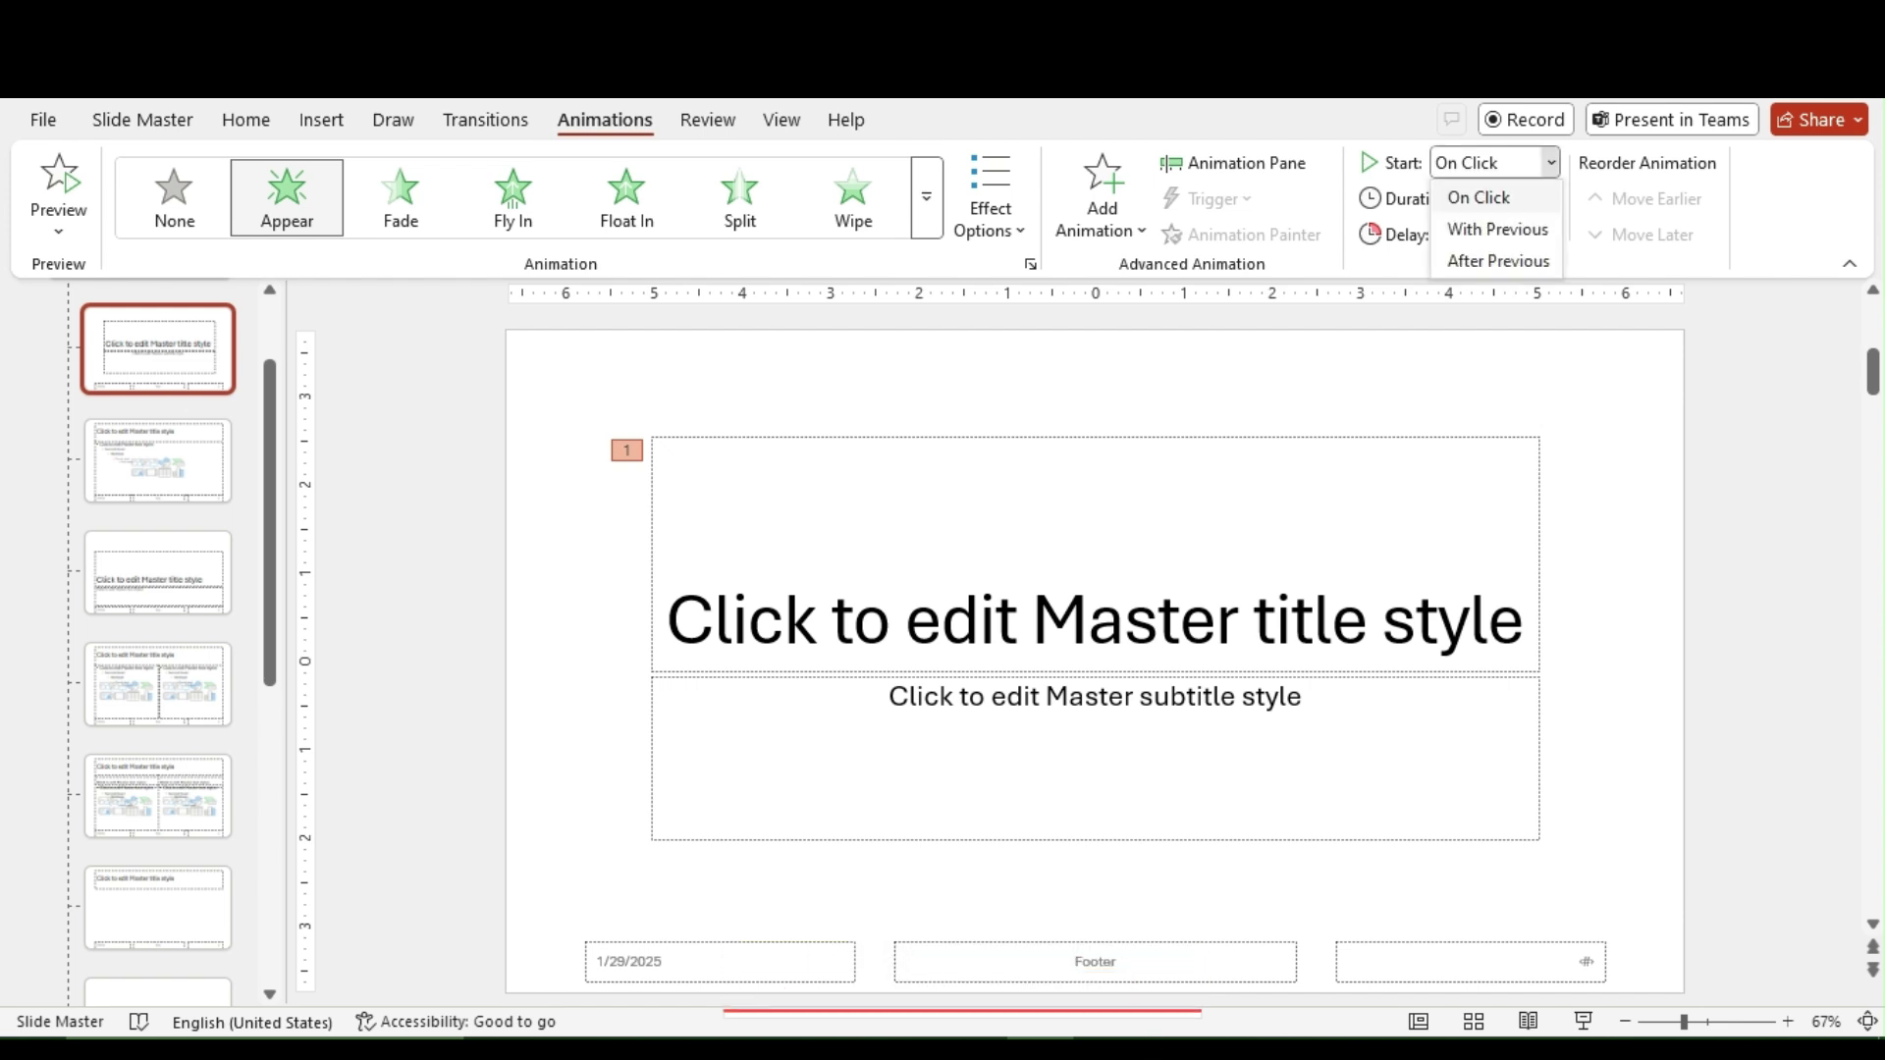
{"action": "key", "text": "Down"}
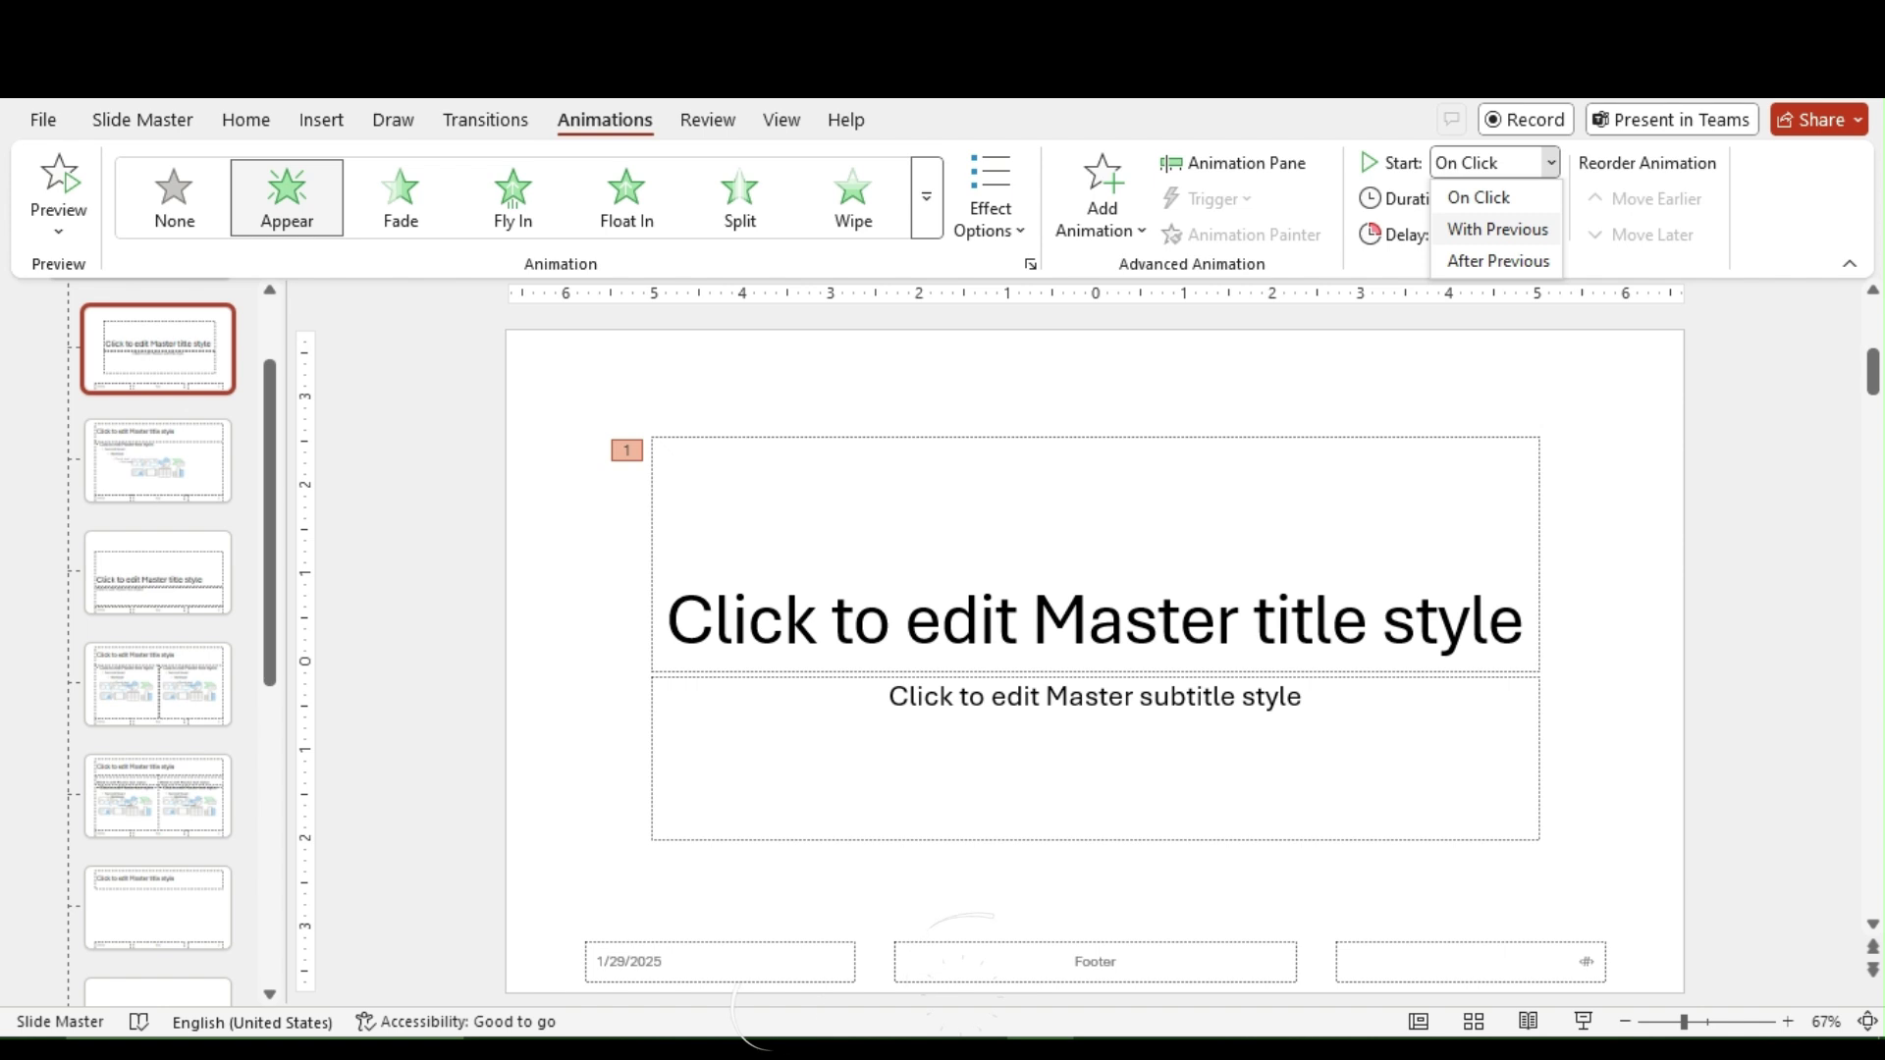
{"action": "key", "text": "Return"}
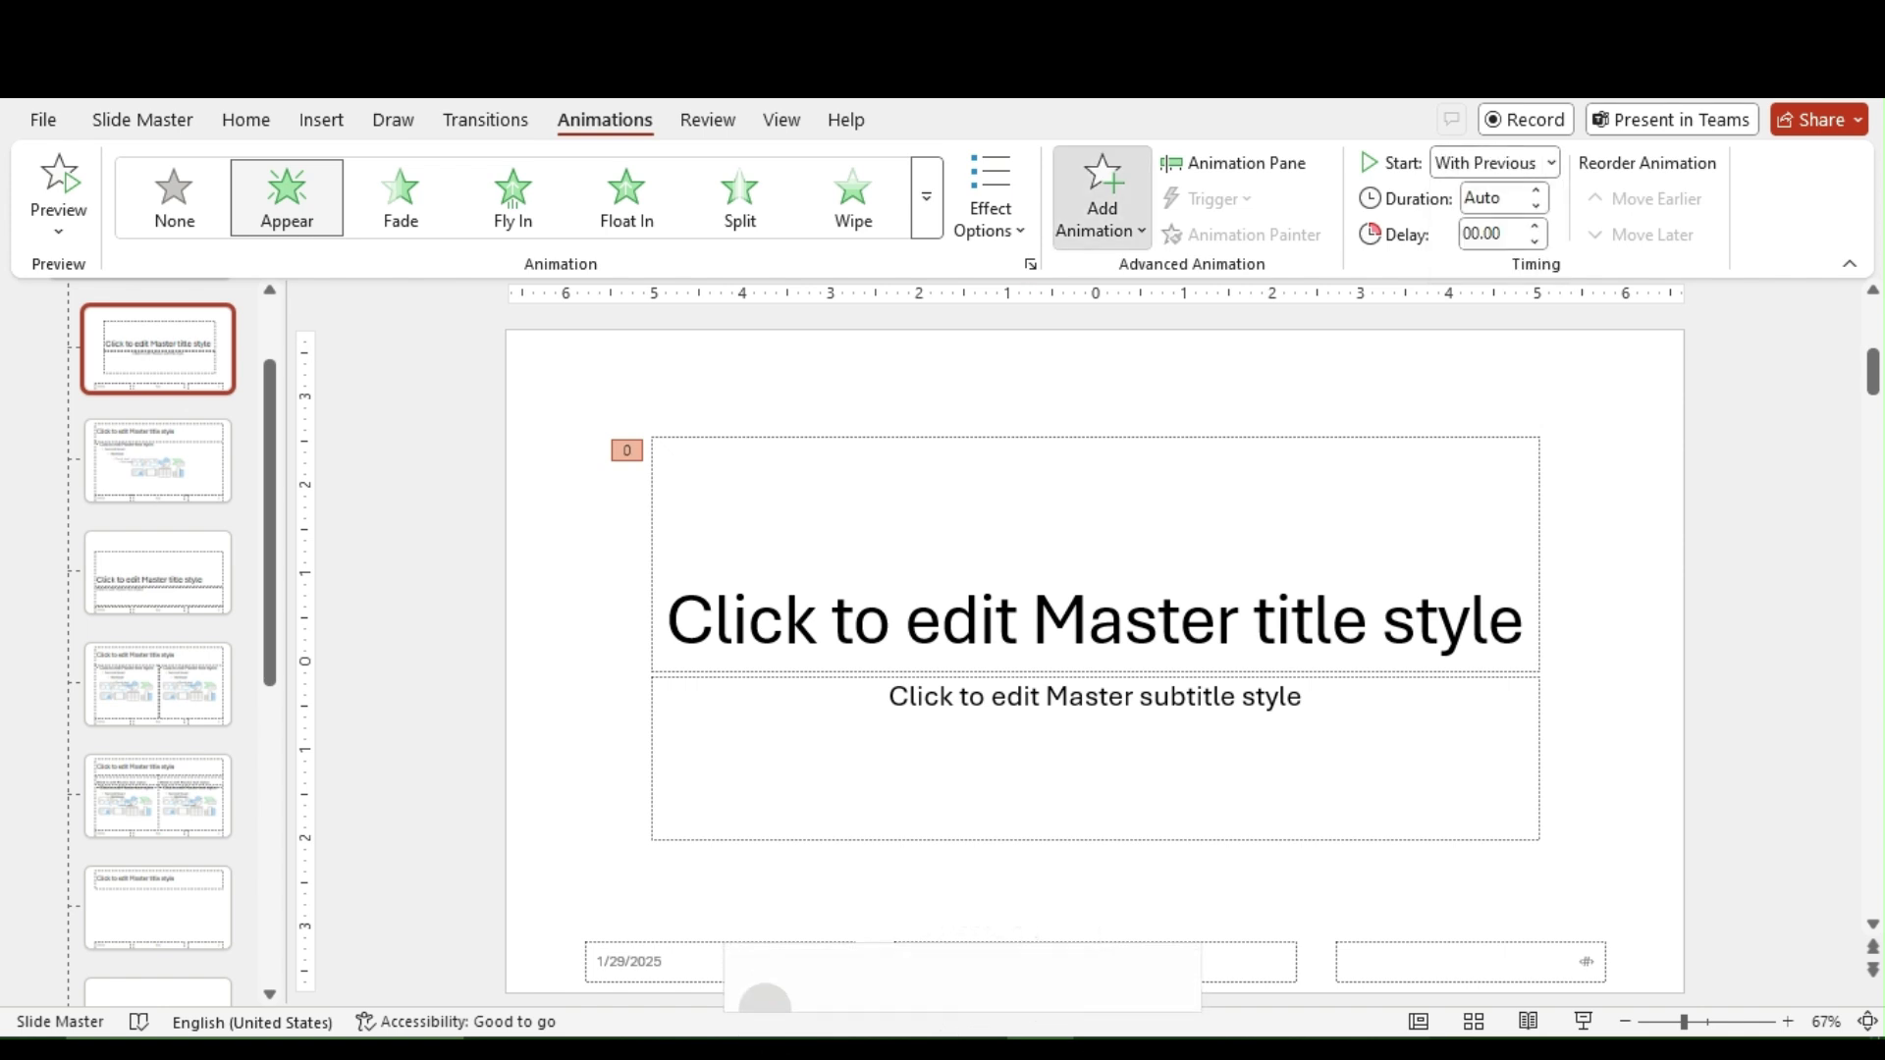
{"action": "left_click", "coordinate": [1101, 196]}
{"action": "key", "text": "Escape"}
- Open the effect options of the title's Appear animation and bring up the choices for animating its text
{"action": "left_click", "coordinate": [1233, 163]}
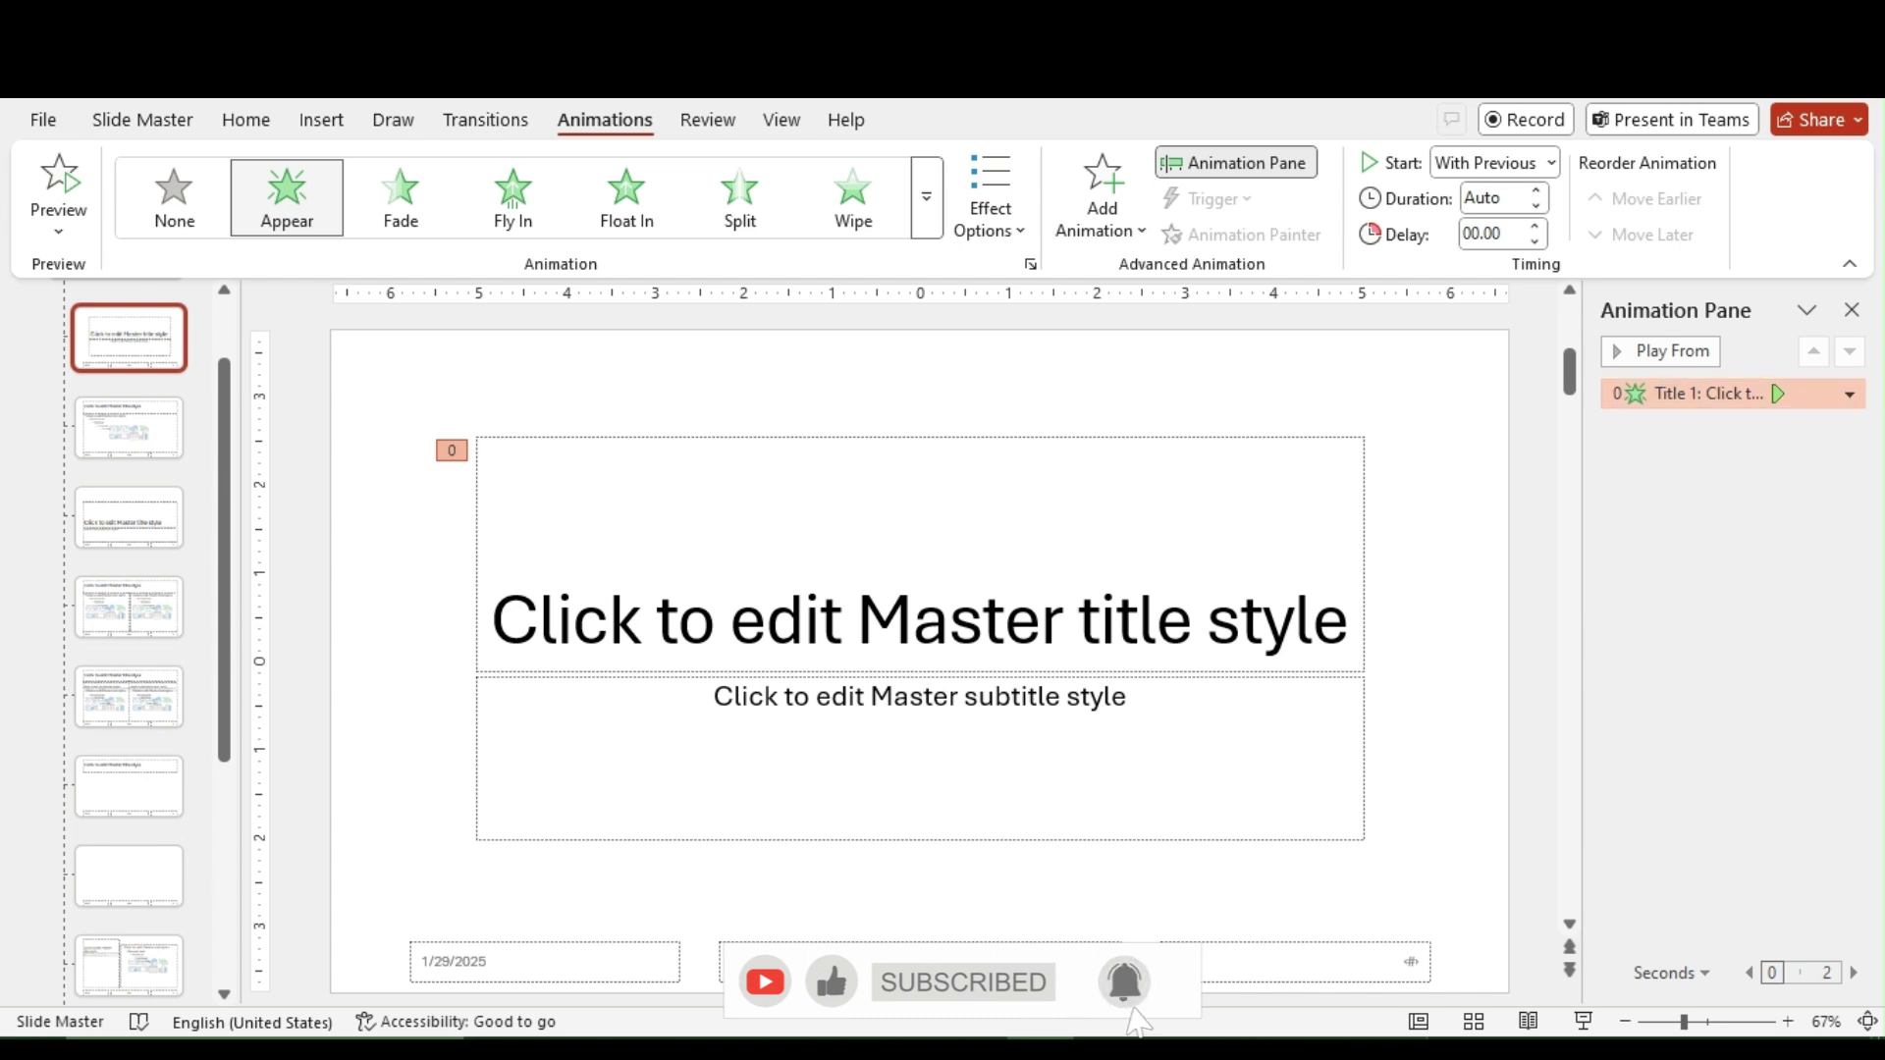
{"action": "left_click", "coordinate": [1848, 394]}
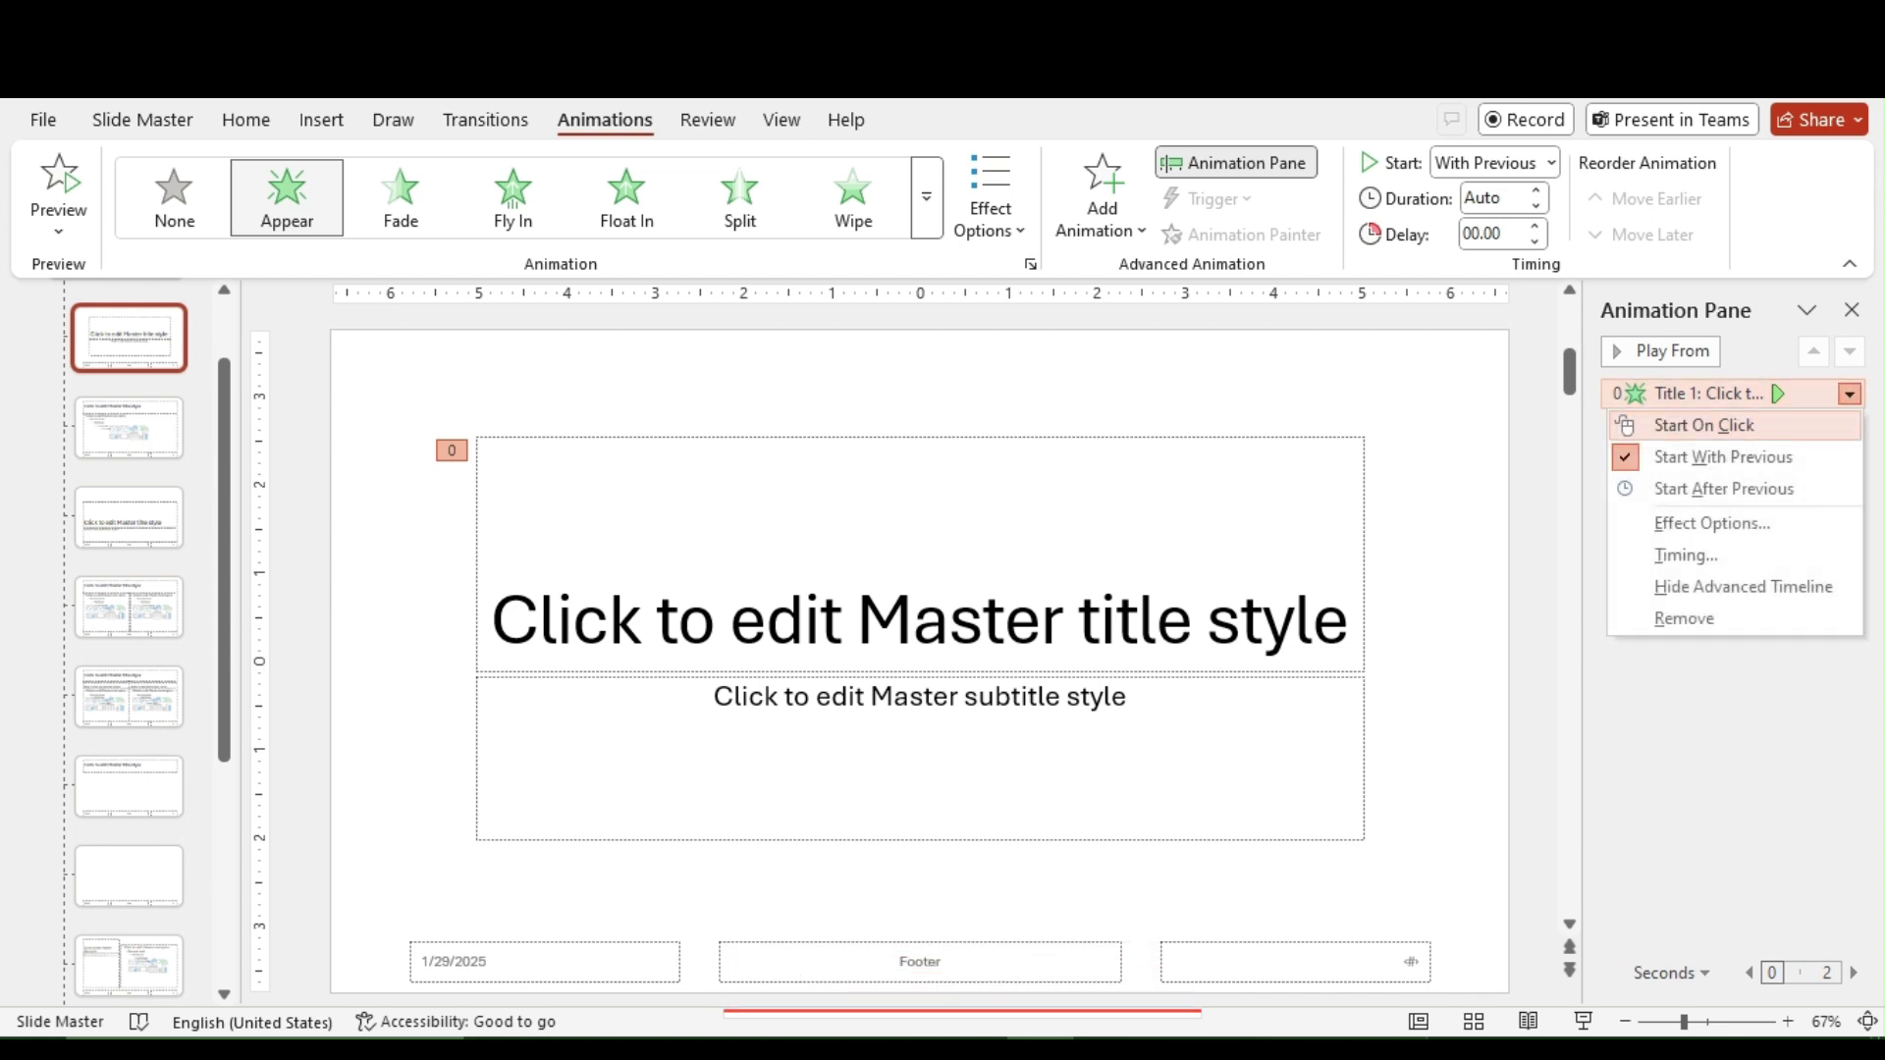
{"action": "left_click", "coordinate": [1676, 522]}
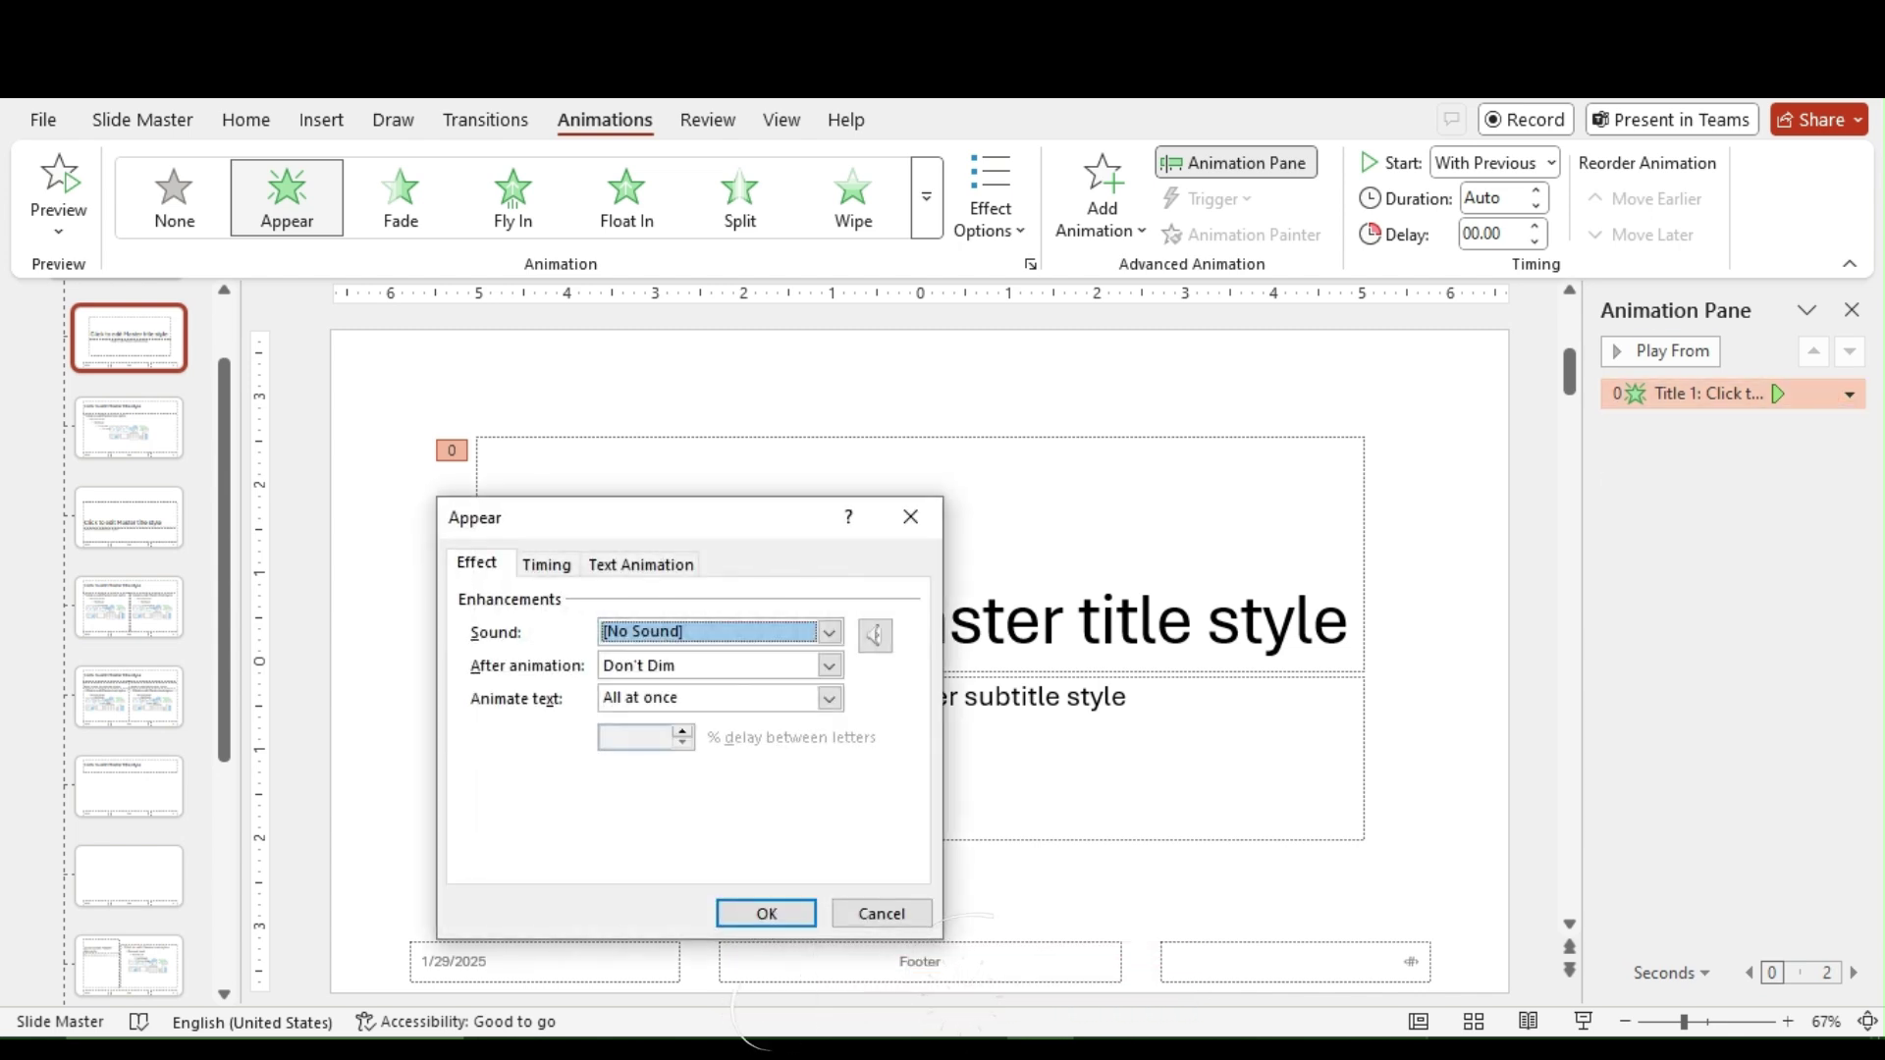
{"action": "left_click", "coordinate": [829, 698]}
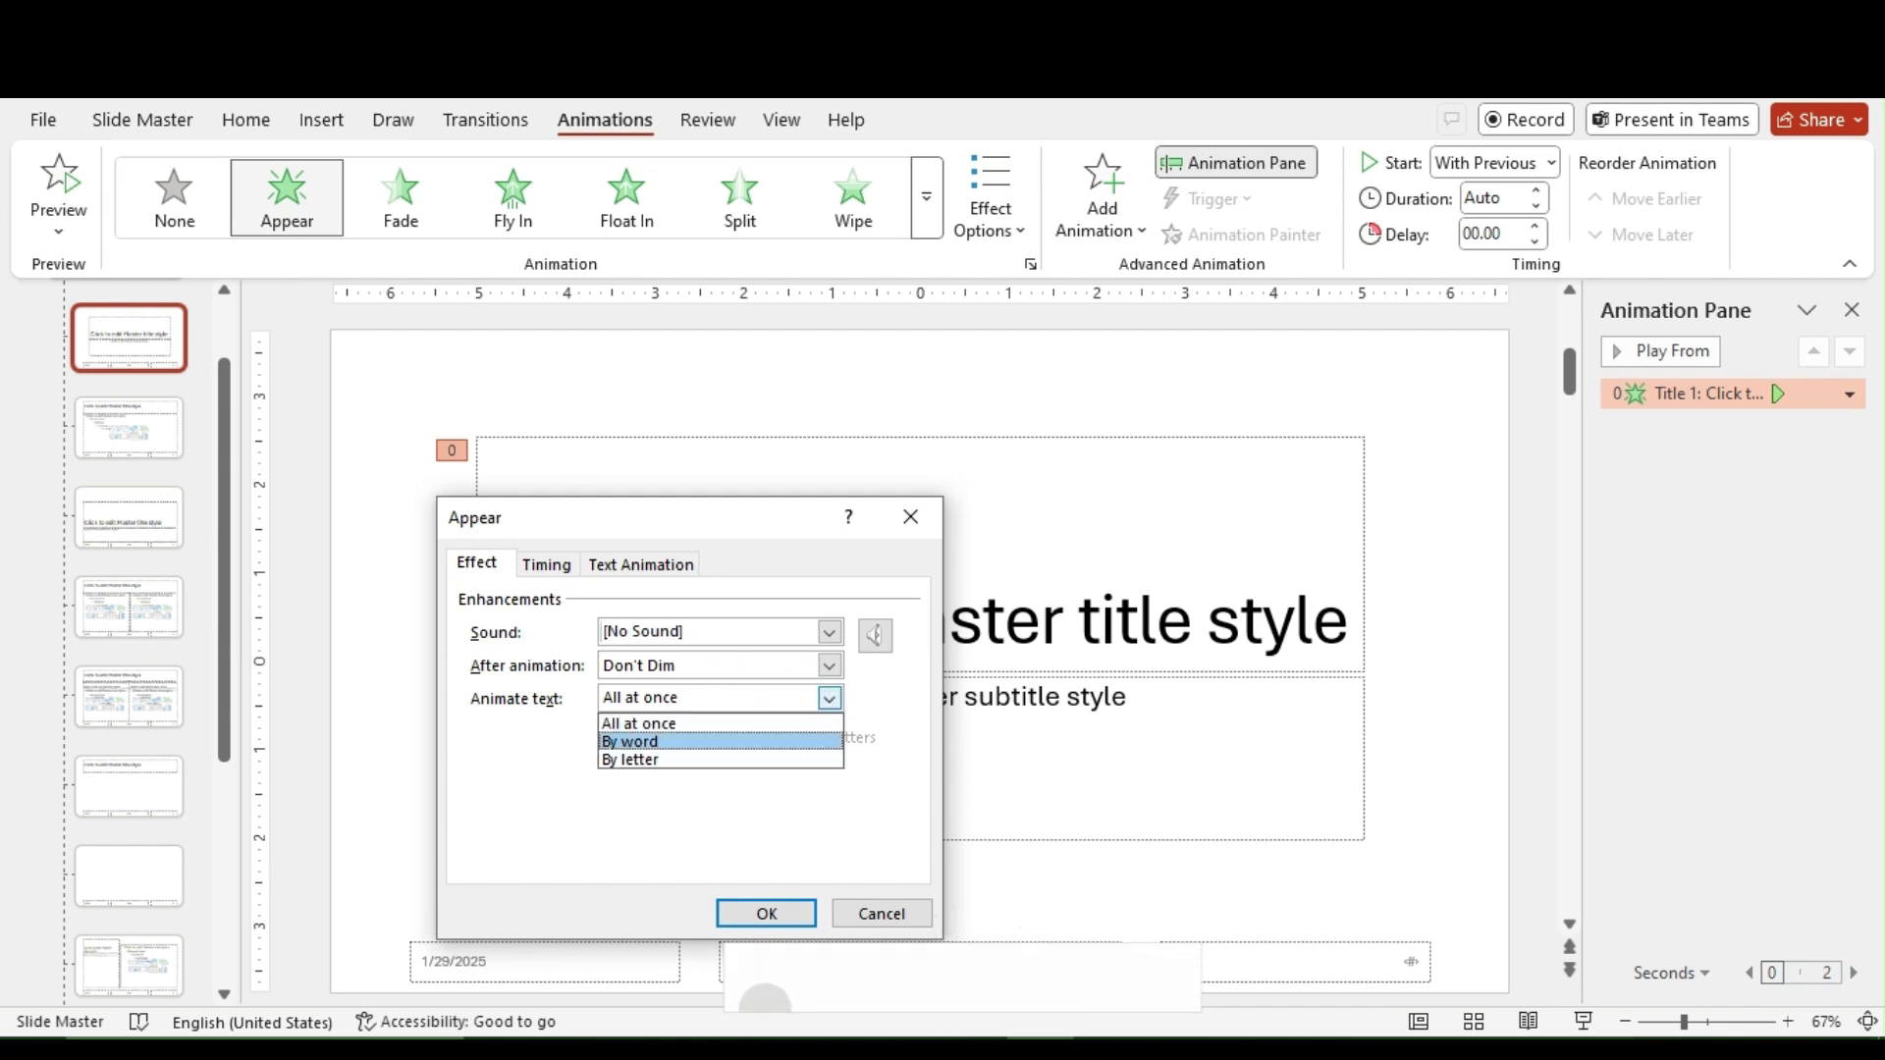